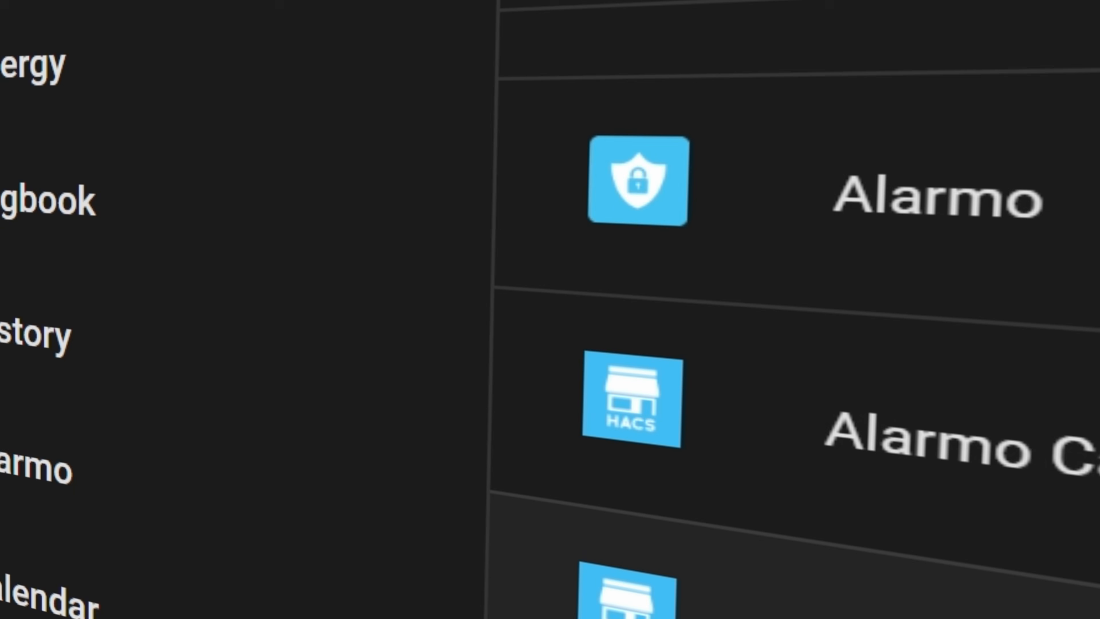
{"action": "scroll", "coordinate": [780, 303], "scroll_direction": "down", "scroll_amount": 3}
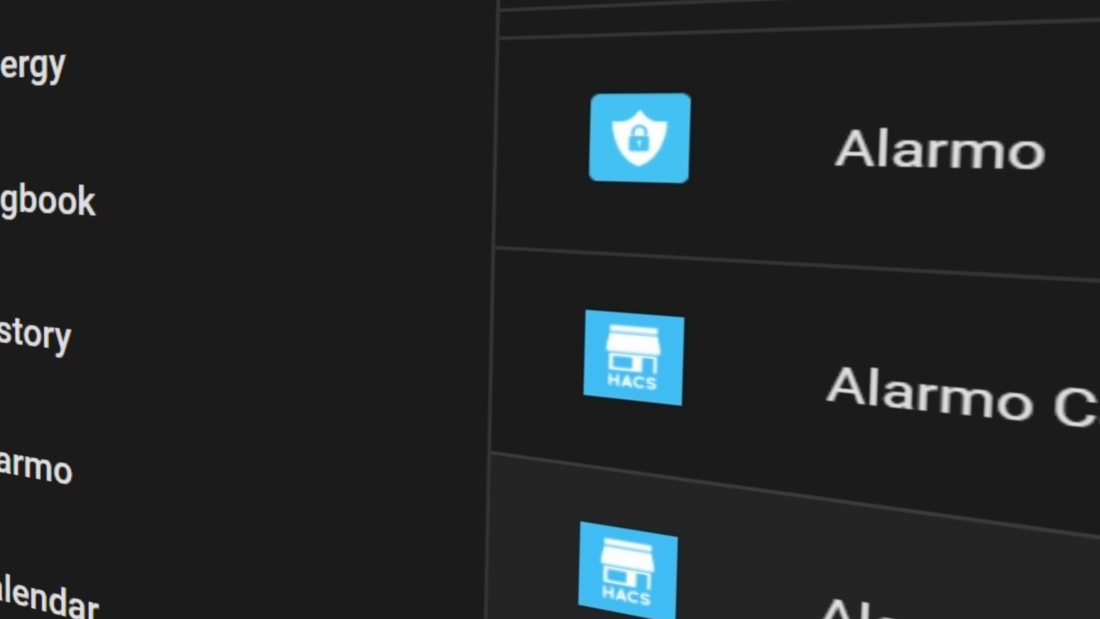
{"action": "scroll", "coordinate": [780, 303], "scroll_direction": "down", "scroll_amount": 3}
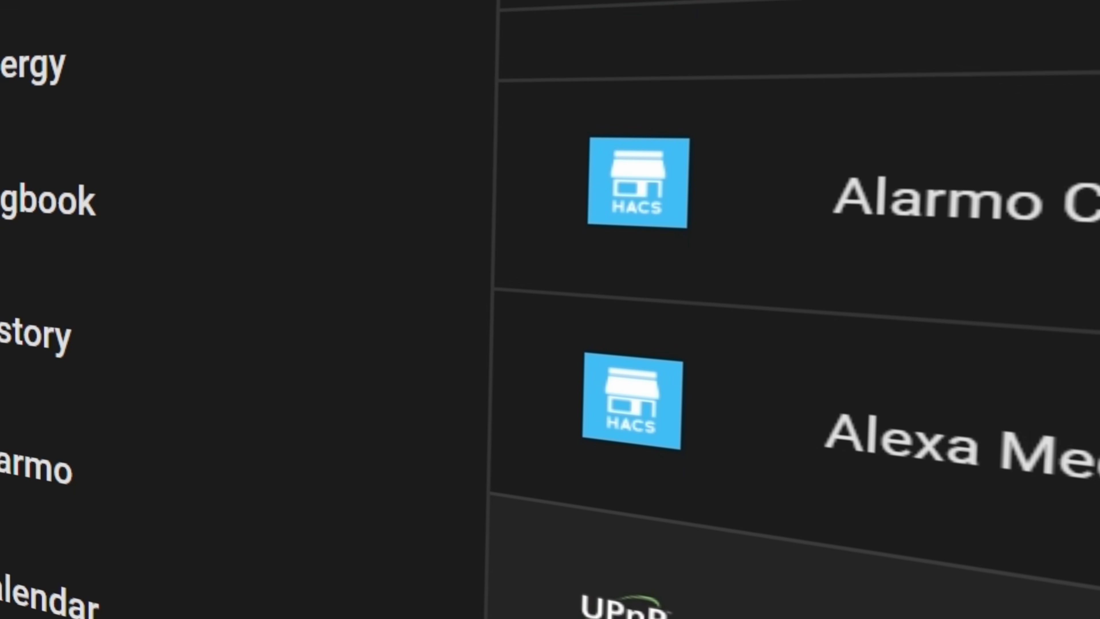
{"action": "scroll", "coordinate": [779, 304], "scroll_direction": "down", "scroll_amount": 2}
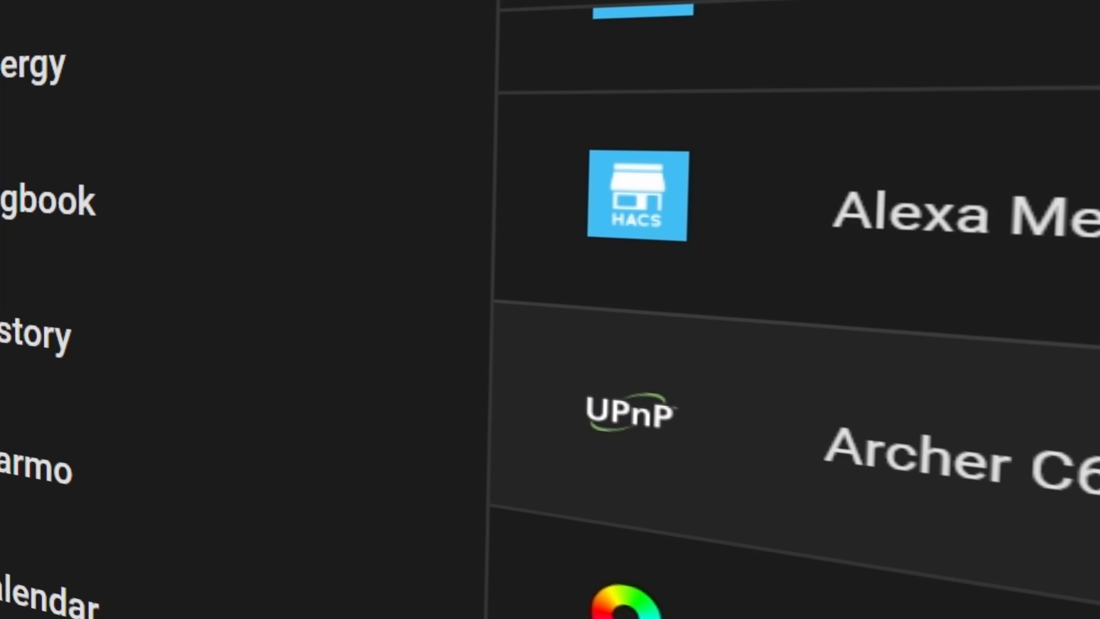
{"action": "scroll", "coordinate": [780, 303], "scroll_direction": "down", "scroll_amount": 3}
{"action": "scroll", "coordinate": [780, 304], "scroll_direction": "down", "scroll_amount": 3}
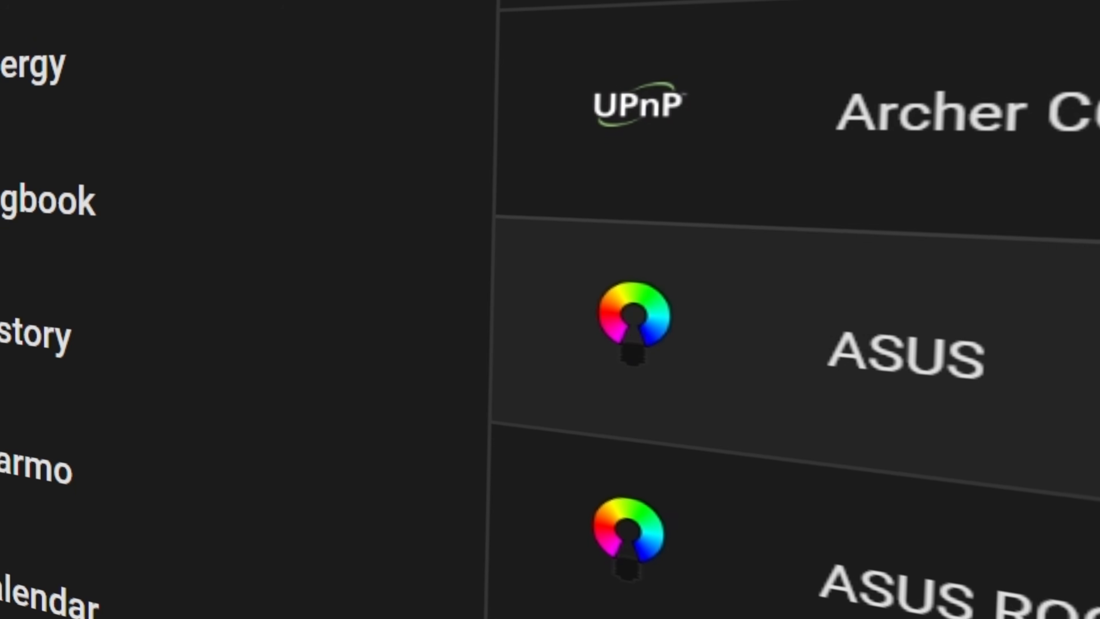
{"action": "scroll", "coordinate": [796, 311], "scroll_direction": "down", "scroll_amount": 2}
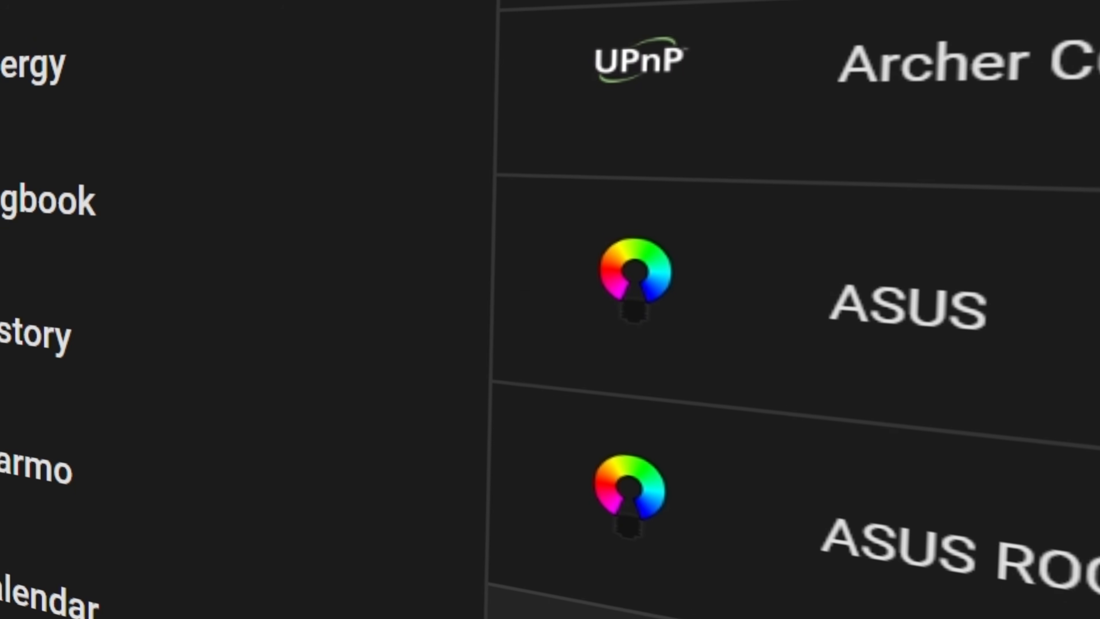
{"action": "scroll", "coordinate": [796, 311], "scroll_direction": "down", "scroll_amount": 2}
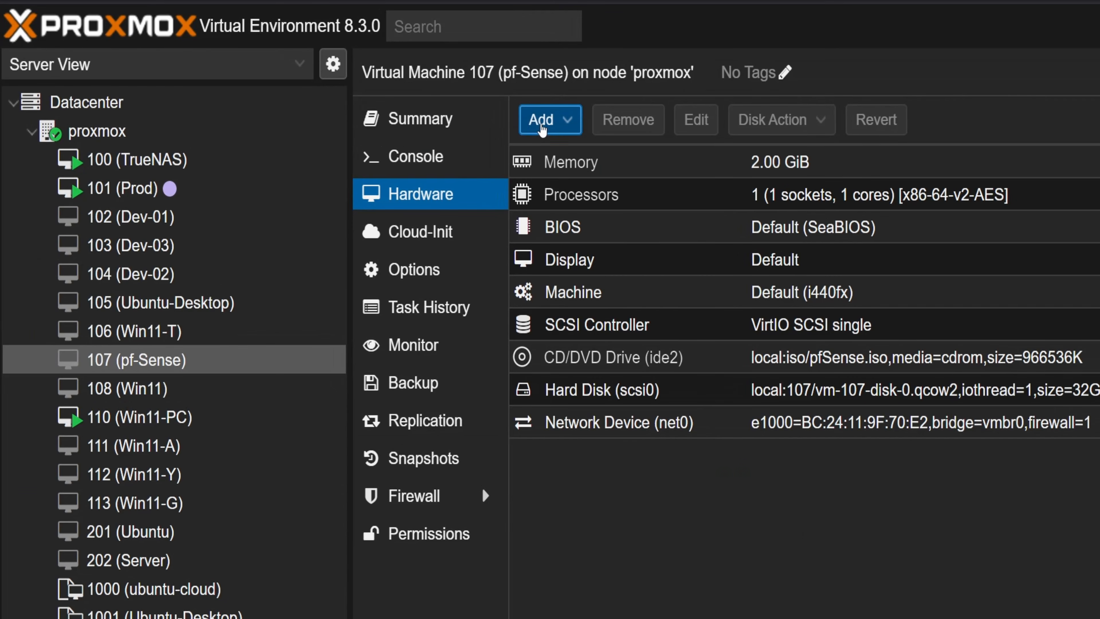
Add a network device to the pf-Sense VM on bridge vmbr1 with the Intel E1000 model.
{"action": "left_click", "coordinate": [511, 112]}
{"action": "left_click", "coordinate": [538, 201]}
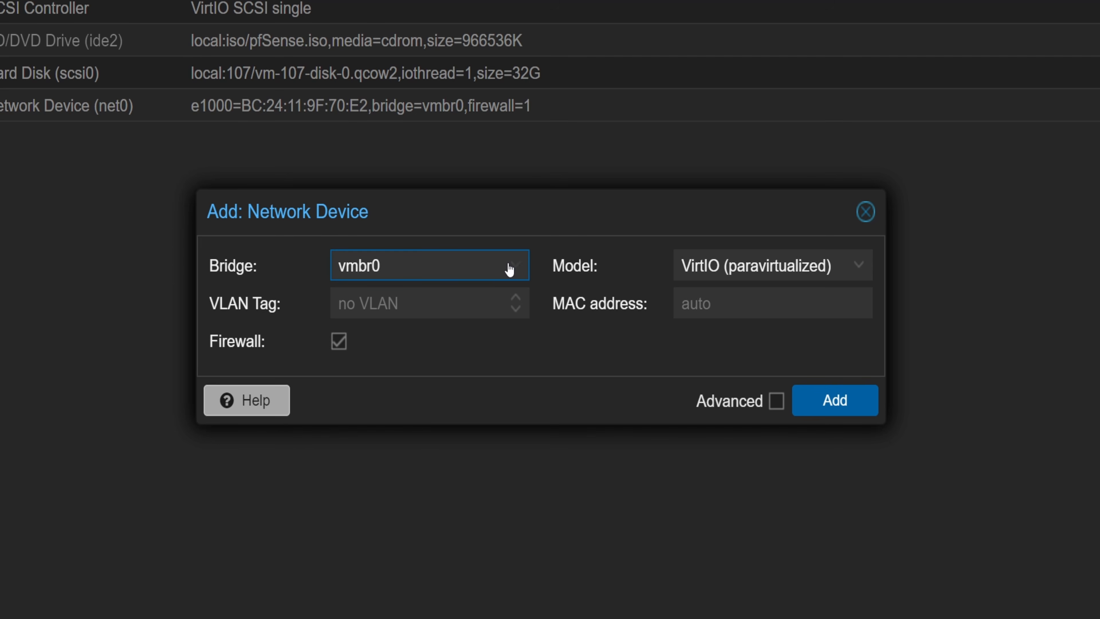
{"action": "left_click", "coordinate": [510, 269]}
{"action": "left_click", "coordinate": [453, 370]}
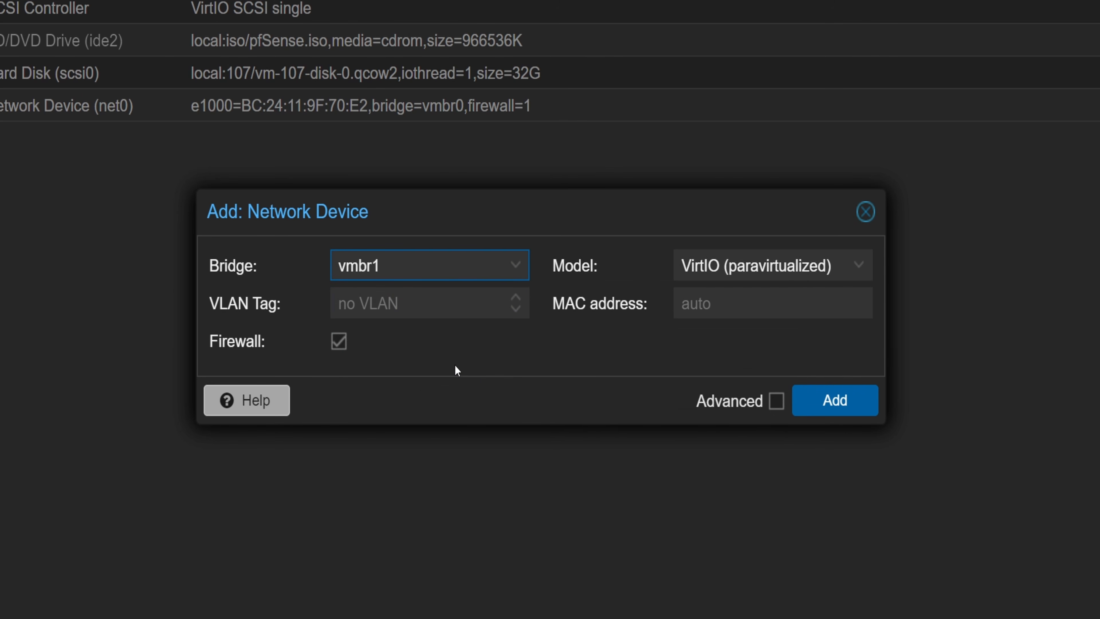
{"action": "left_click", "coordinate": [508, 404]}
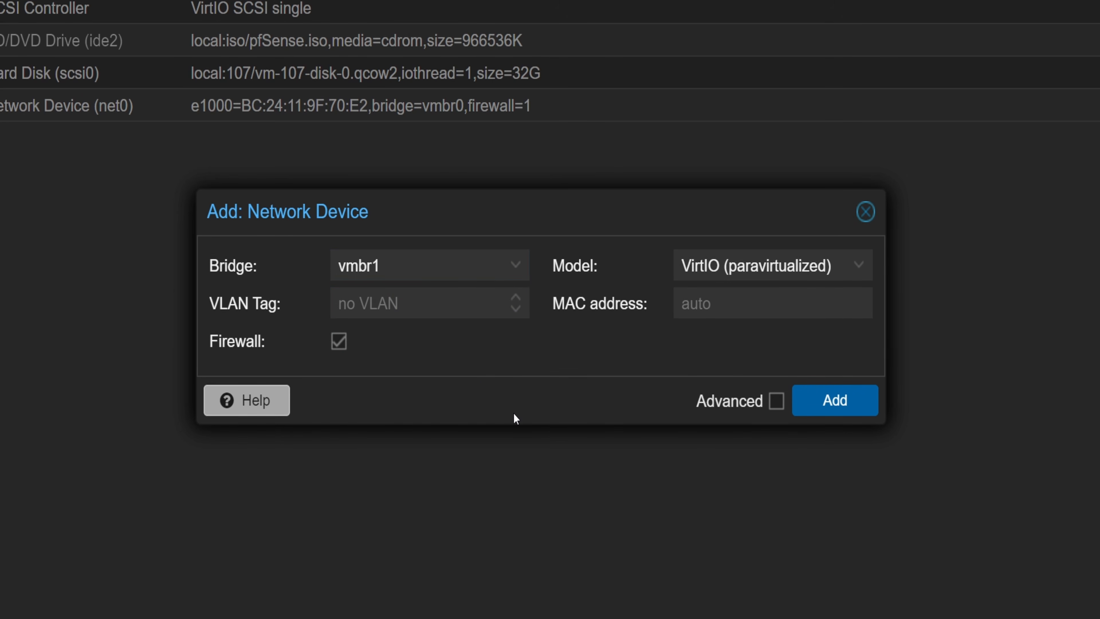
{"action": "left_click", "coordinate": [791, 257]}
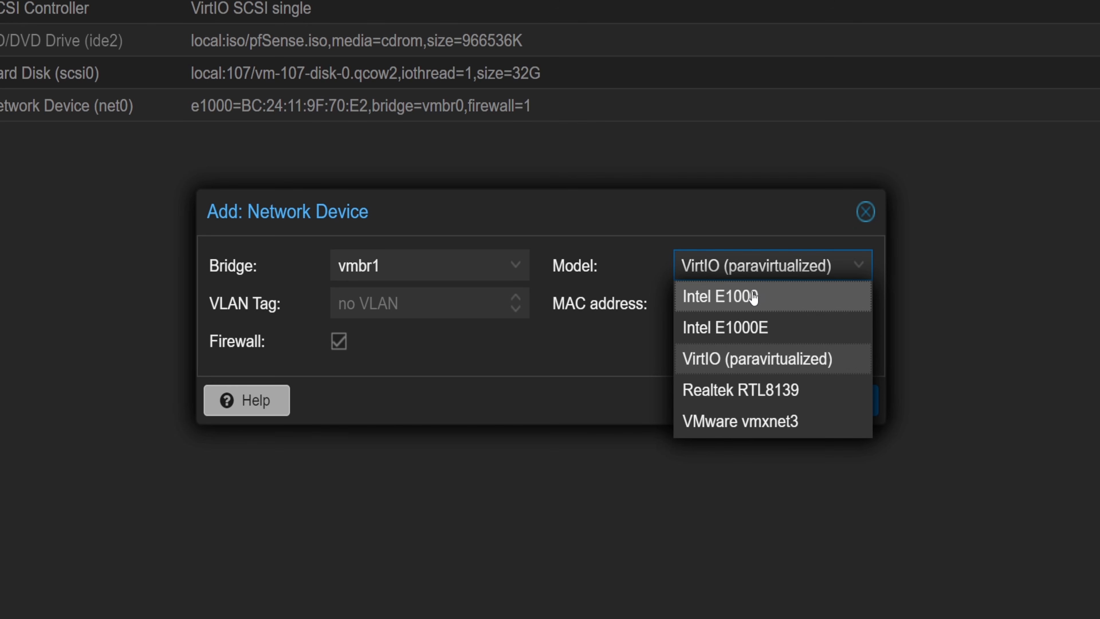
{"action": "left_click", "coordinate": [710, 296]}
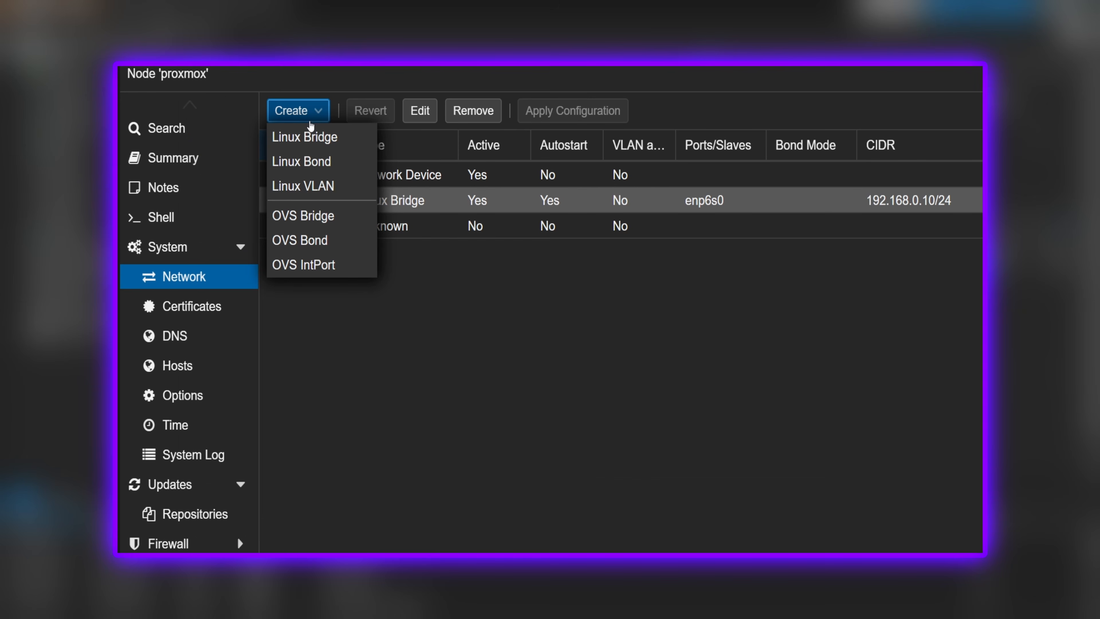
Create a new Linux Bridge on the proxmox node with IPv4/CIDR 10.17.13.0/24.
{"action": "left_click", "coordinate": [313, 138]}
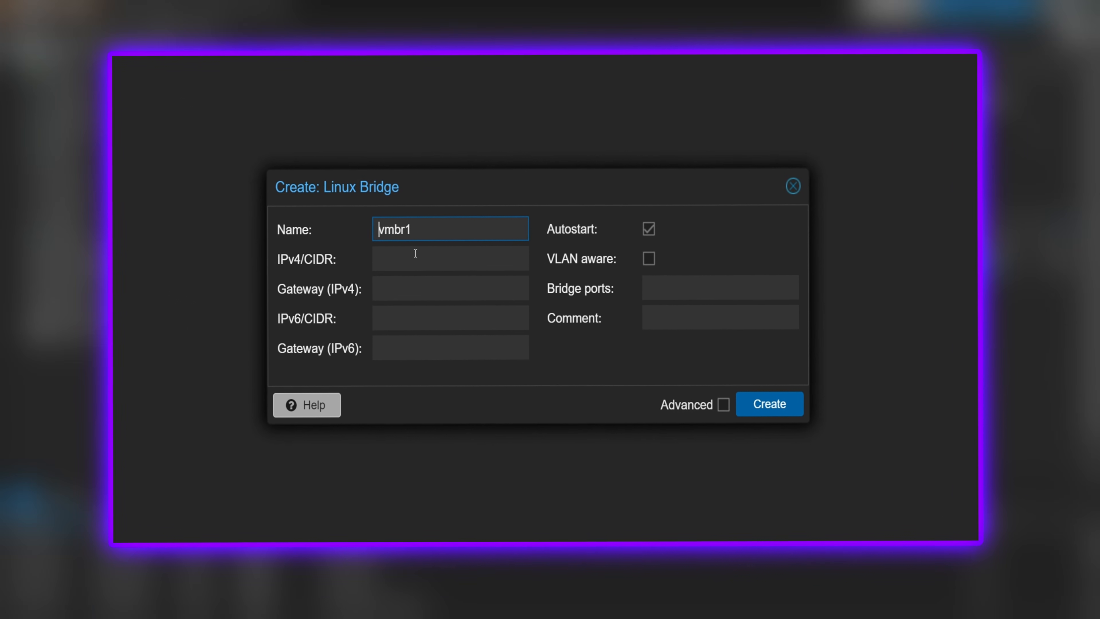
{"action": "left_click", "coordinate": [414, 275]}
{"action": "type", "text": "10.17"}
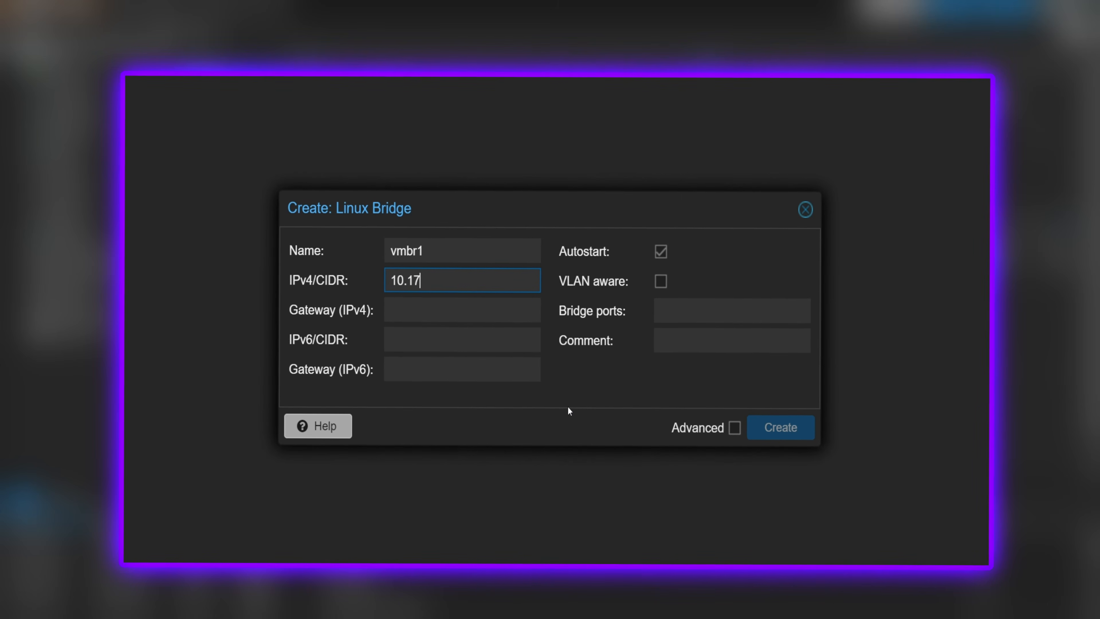
{"action": "type", "text": ".13.0"}
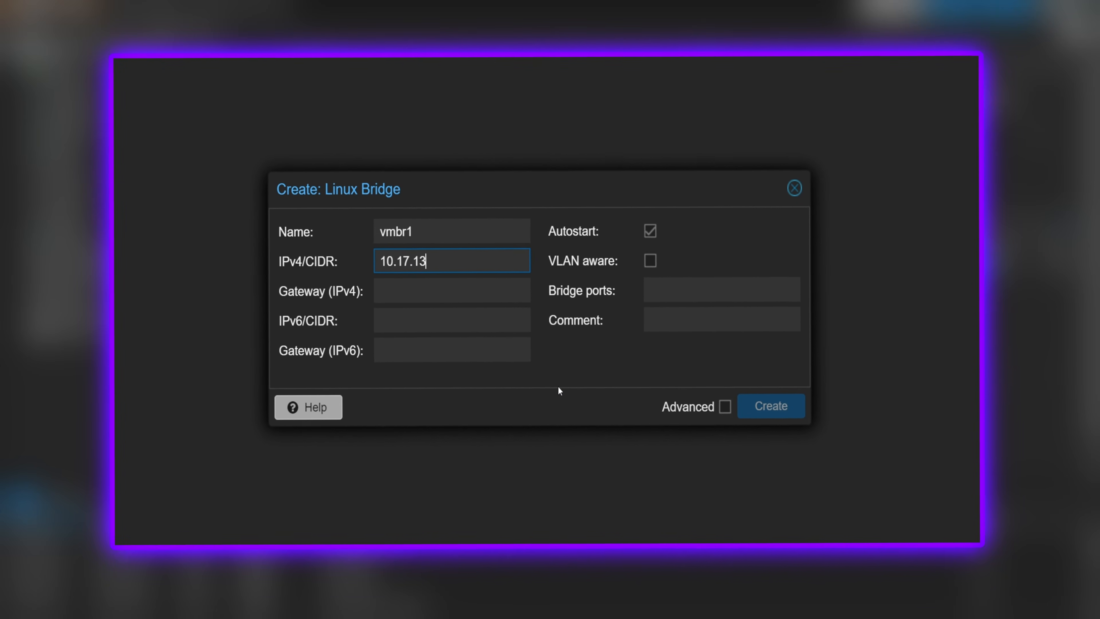
{"action": "type", "text": "/24"}
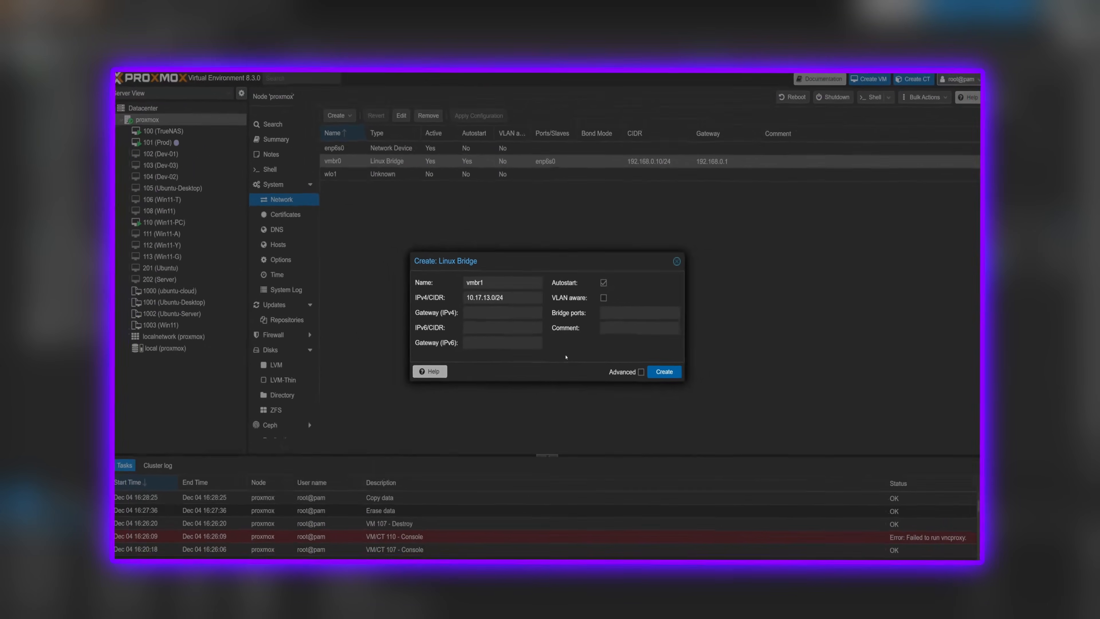
{"action": "left_click", "coordinate": [666, 375]}
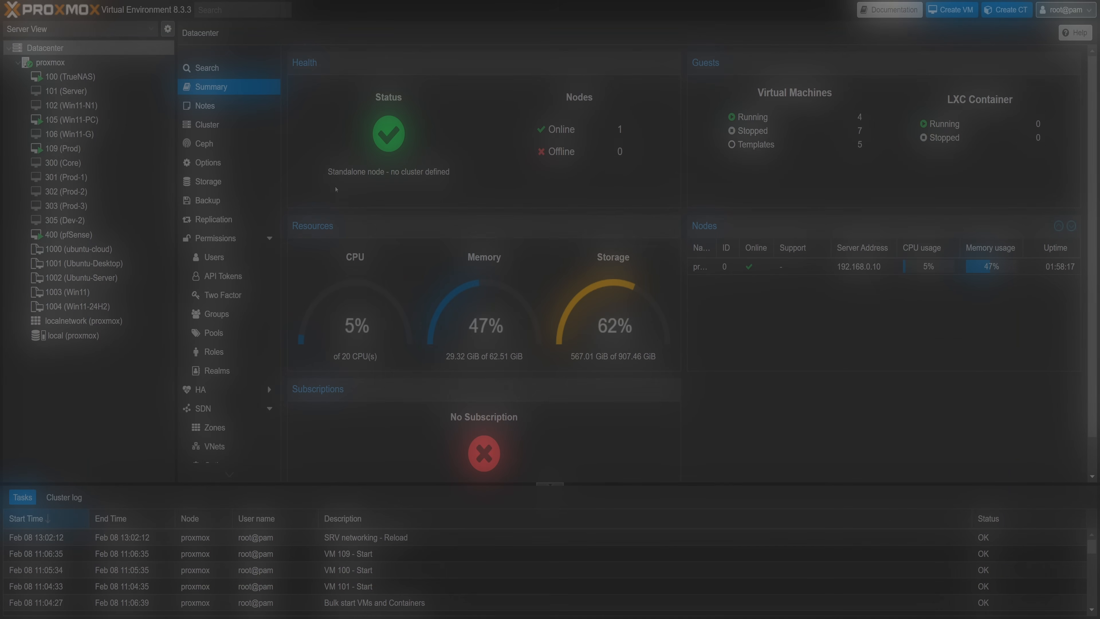
Edit the vmbr1 bridge in the node's network settings to clear its IPv4/CIDR and make it VLAN aware.
{"action": "left_click", "coordinate": [112, 62]}
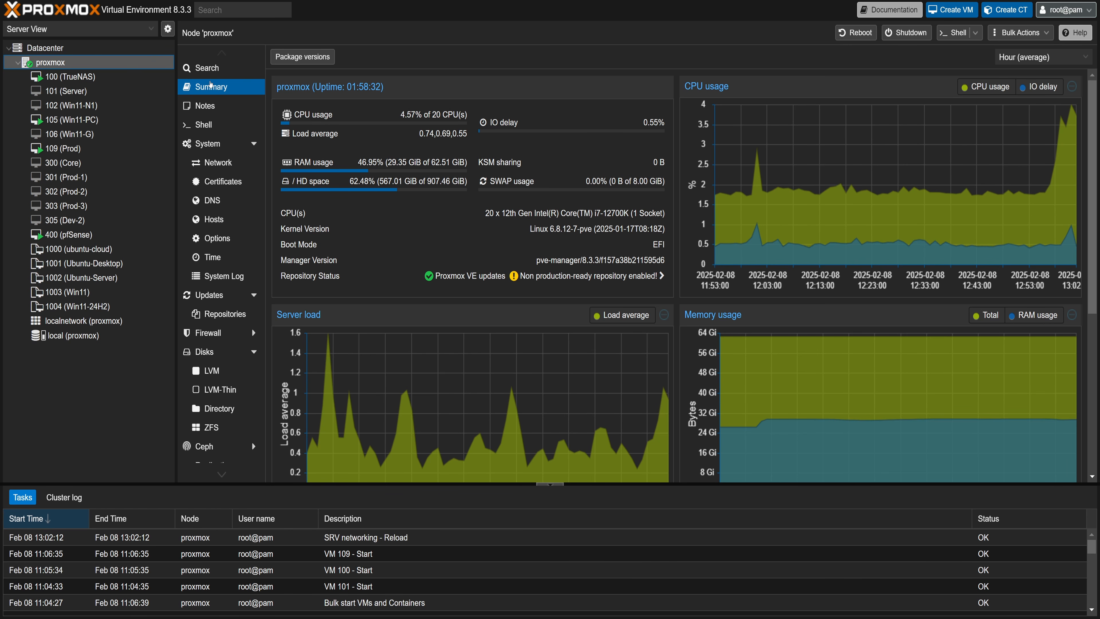
{"action": "left_click", "coordinate": [210, 163]}
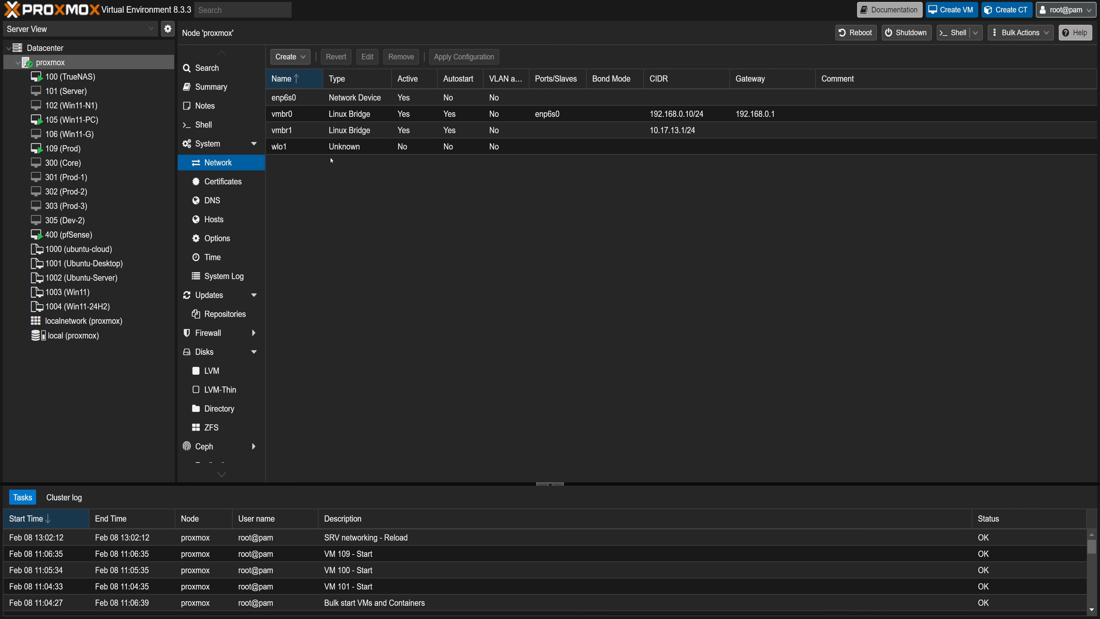
{"action": "left_click", "coordinate": [338, 132]}
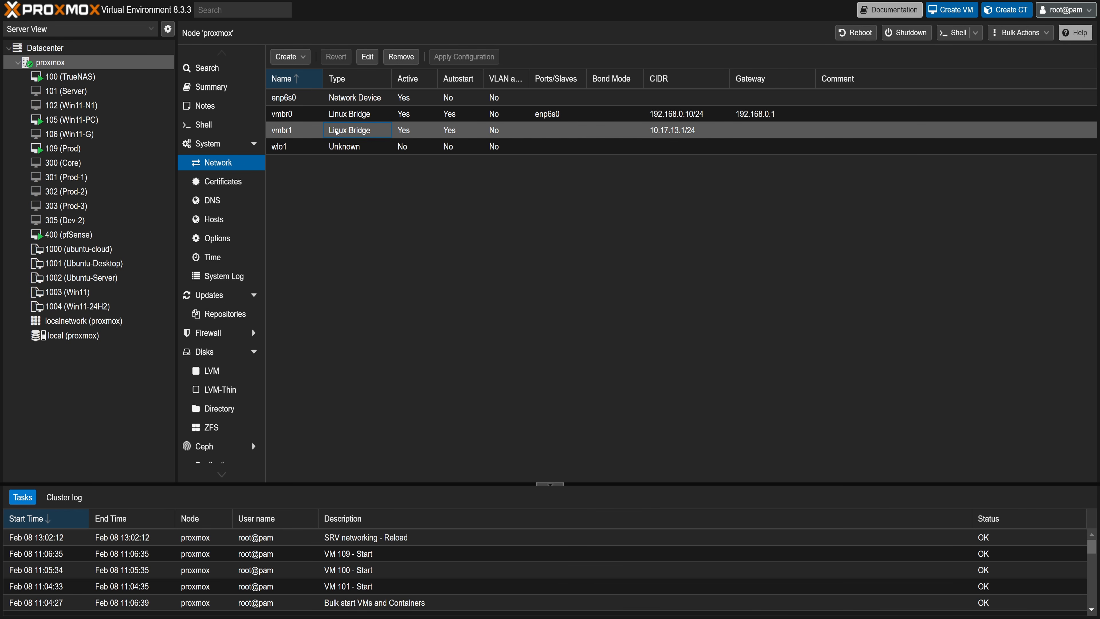
{"action": "double_click", "coordinate": [338, 131]}
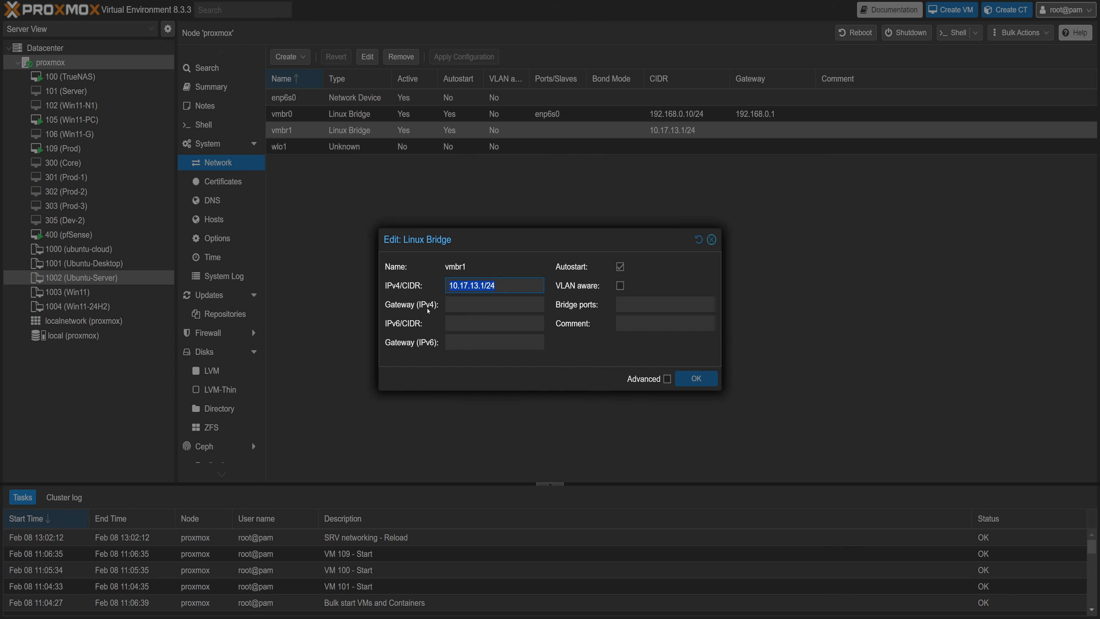
{"action": "key", "text": "BackSpace"}
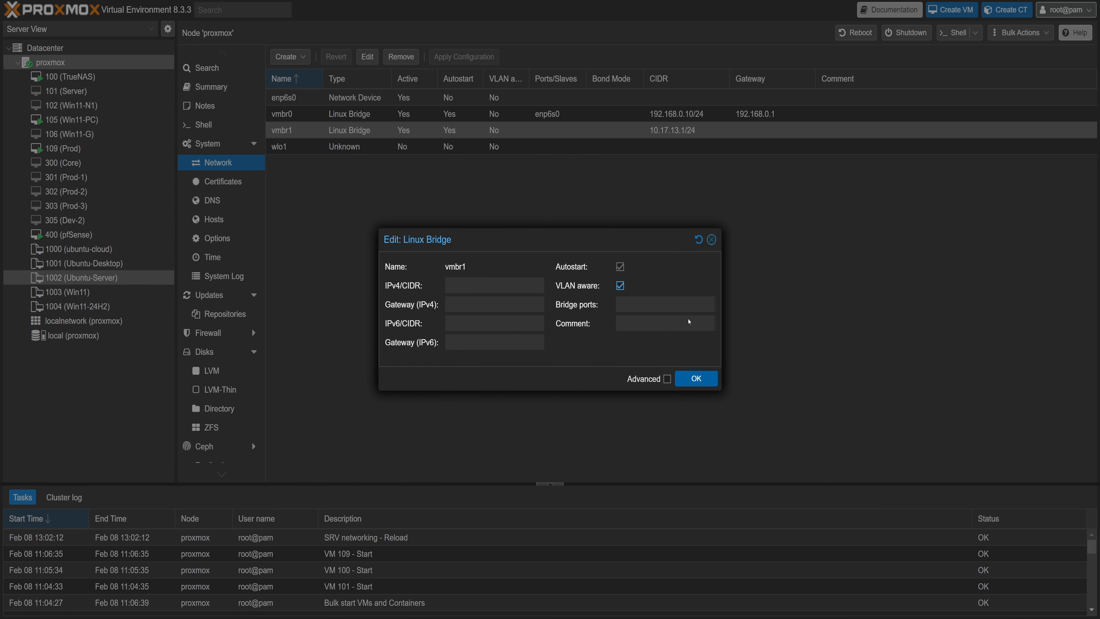
{"action": "left_click", "coordinate": [695, 379]}
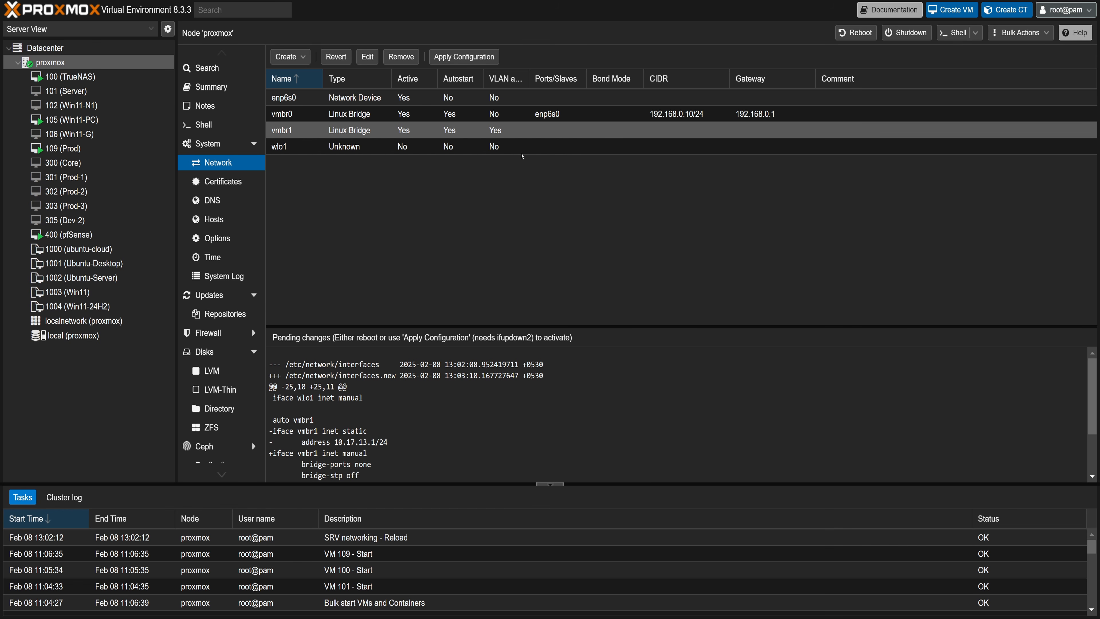
Apply the pending network configuration changes and confirm.
{"action": "left_click", "coordinate": [475, 61]}
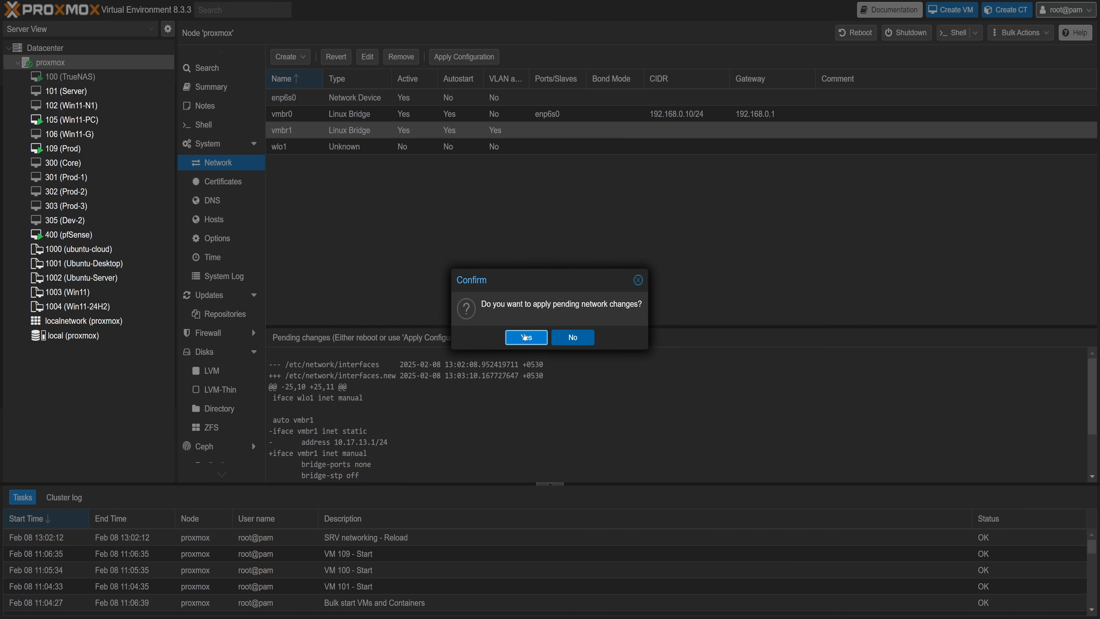
{"action": "left_click", "coordinate": [525, 337]}
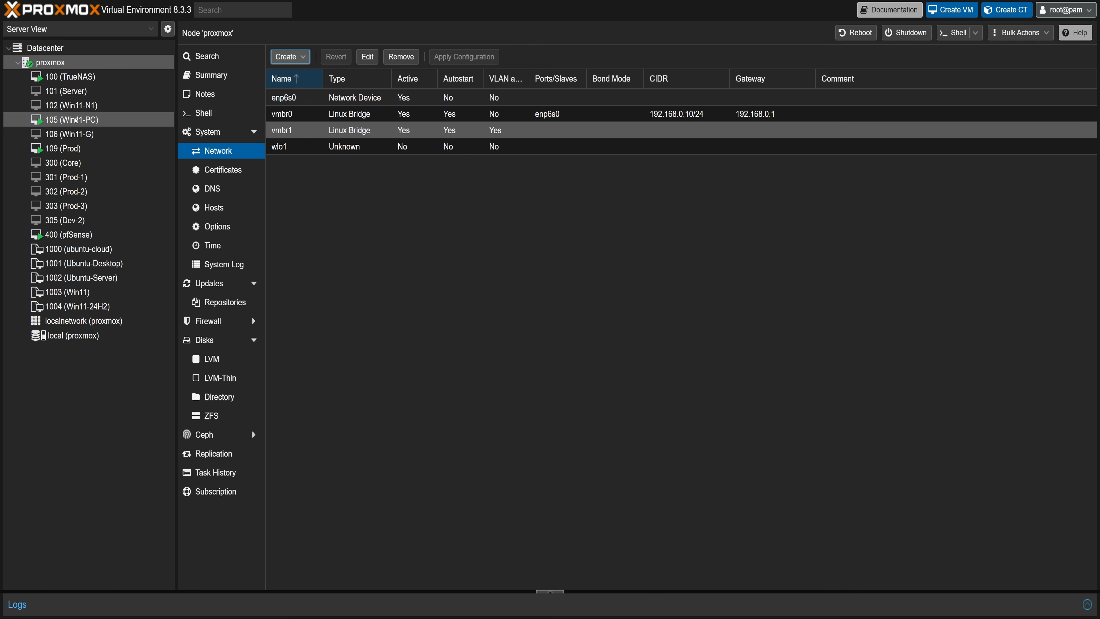
Inspect the network device settings of the Win11-PC virtual machine.
{"action": "left_click", "coordinate": [79, 119]}
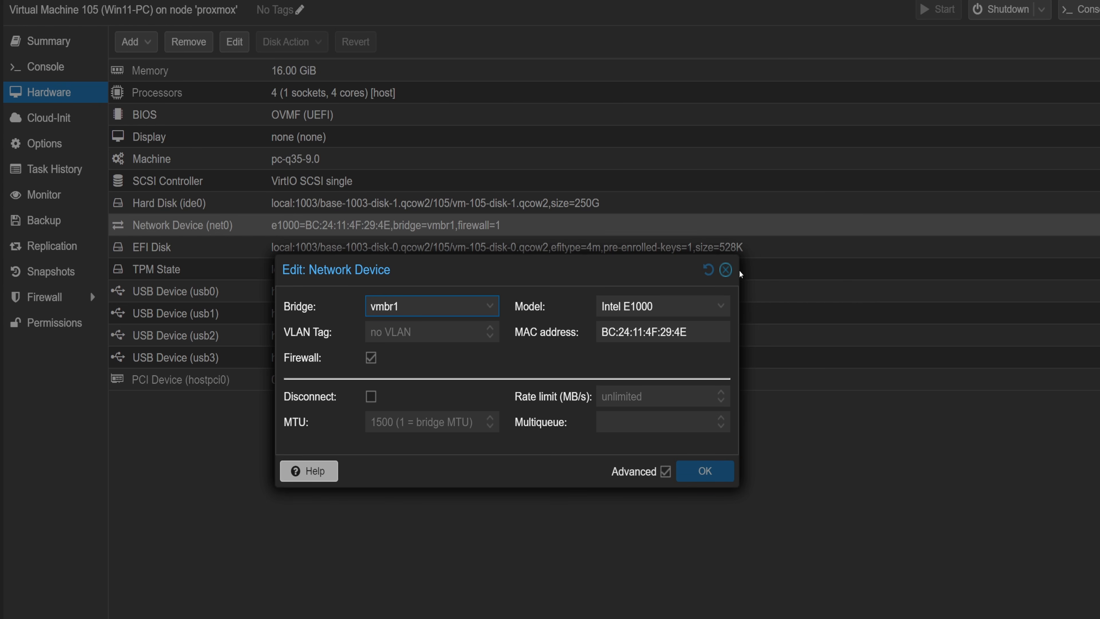
{"action": "left_click", "coordinate": [726, 269]}
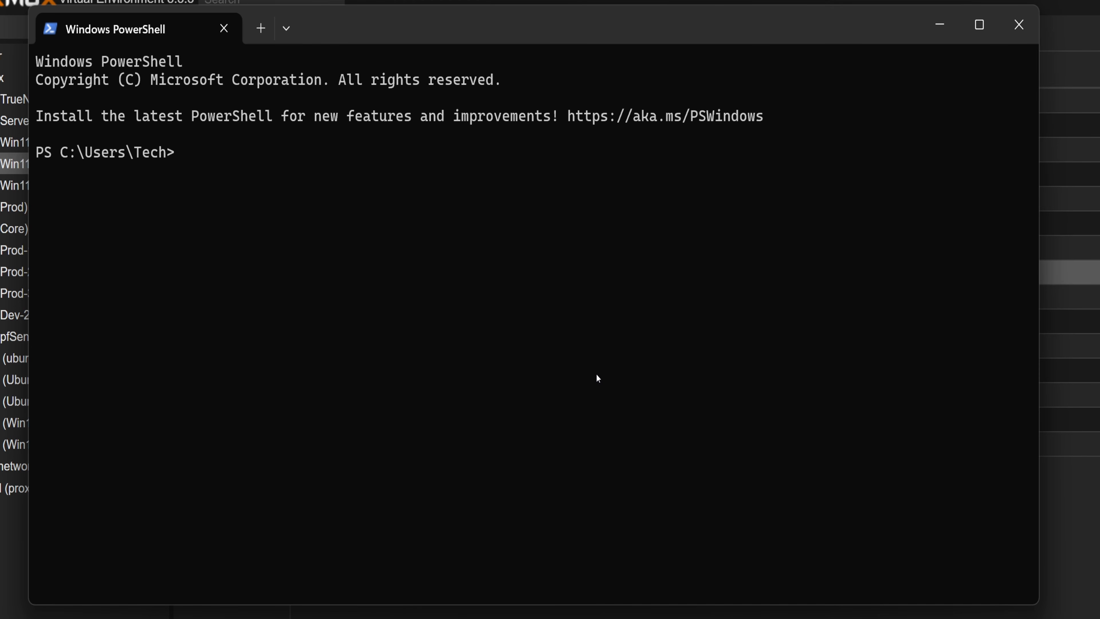
Switch to PowerShell and run ipconfig to check the machine's network addresses.
{"action": "type", "text": "ipconfig"}
{"action": "key", "text": "Return"}
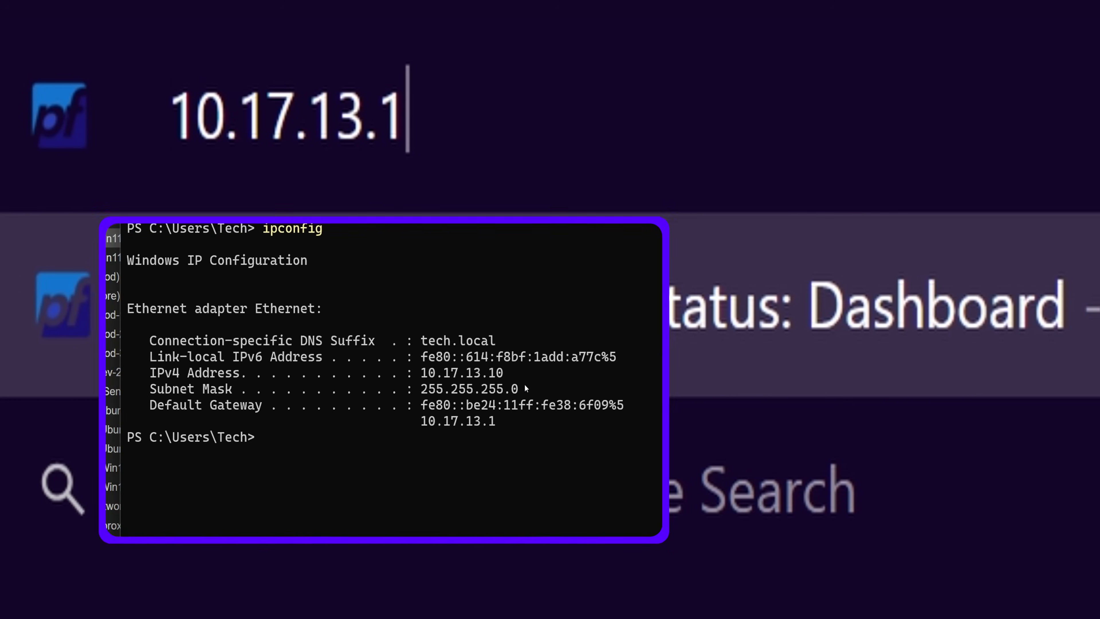
Open 10.17.13.1 in the browser and sign in to pfSense as admin with the account password.
{"action": "key", "text": "Return"}
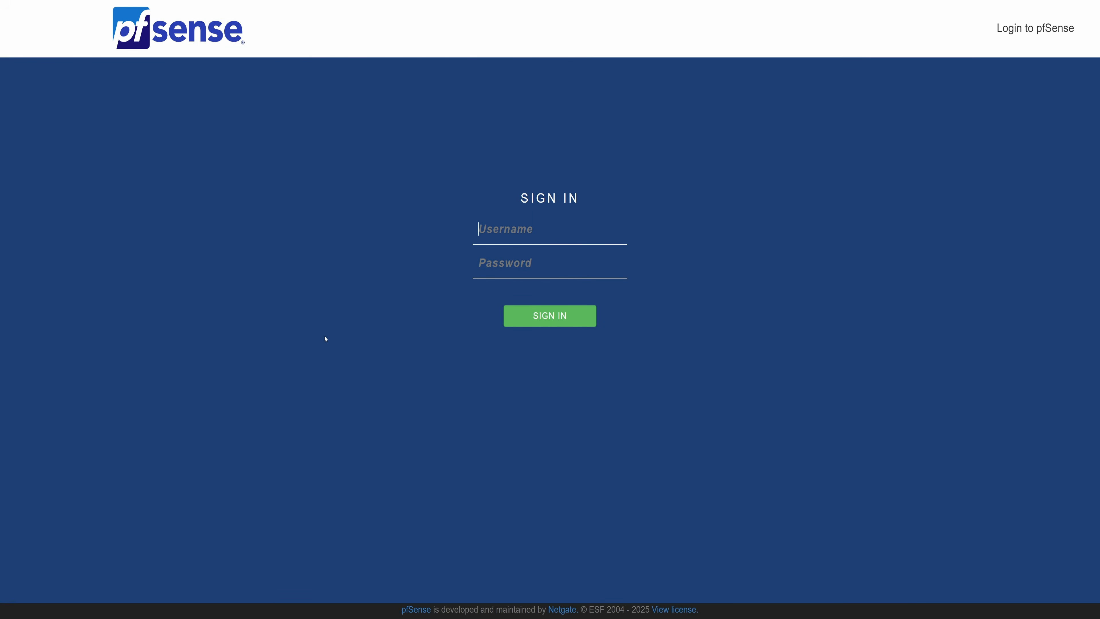
{"action": "type", "text": "admin"}
{"action": "key", "text": "Tab"}
{"action": "type", "text": "************"}
{"action": "key", "text": "Return"}
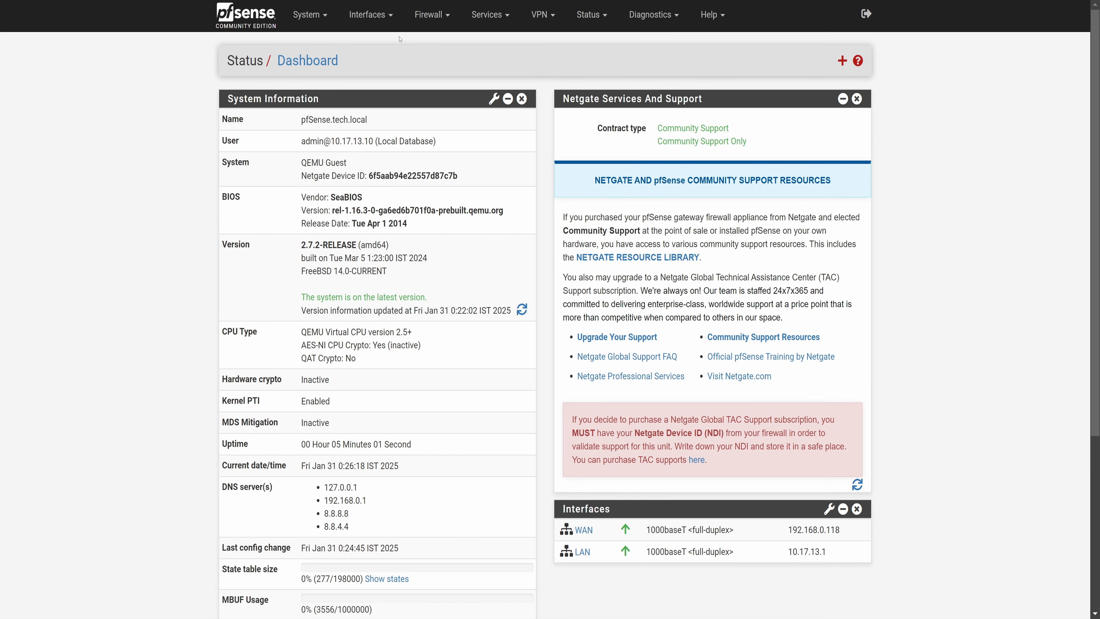
Create a VLAN on the em1 (lan) parent interface with VLAN tag 3 and description vlan3, and save it.
{"action": "left_click", "coordinate": [373, 19]}
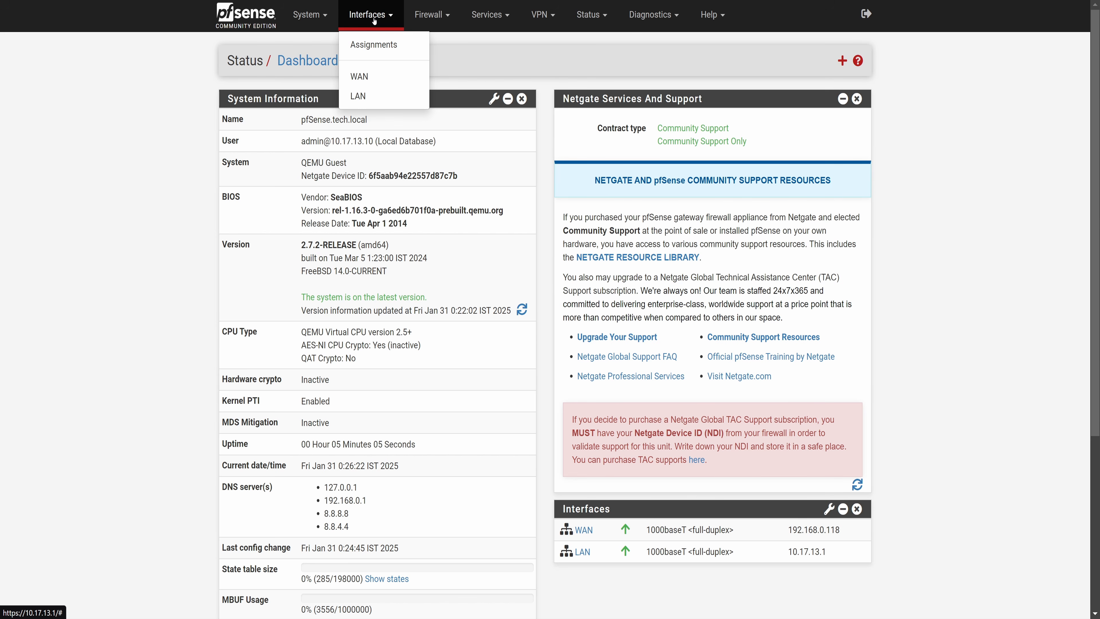
{"action": "left_click", "coordinate": [375, 44]}
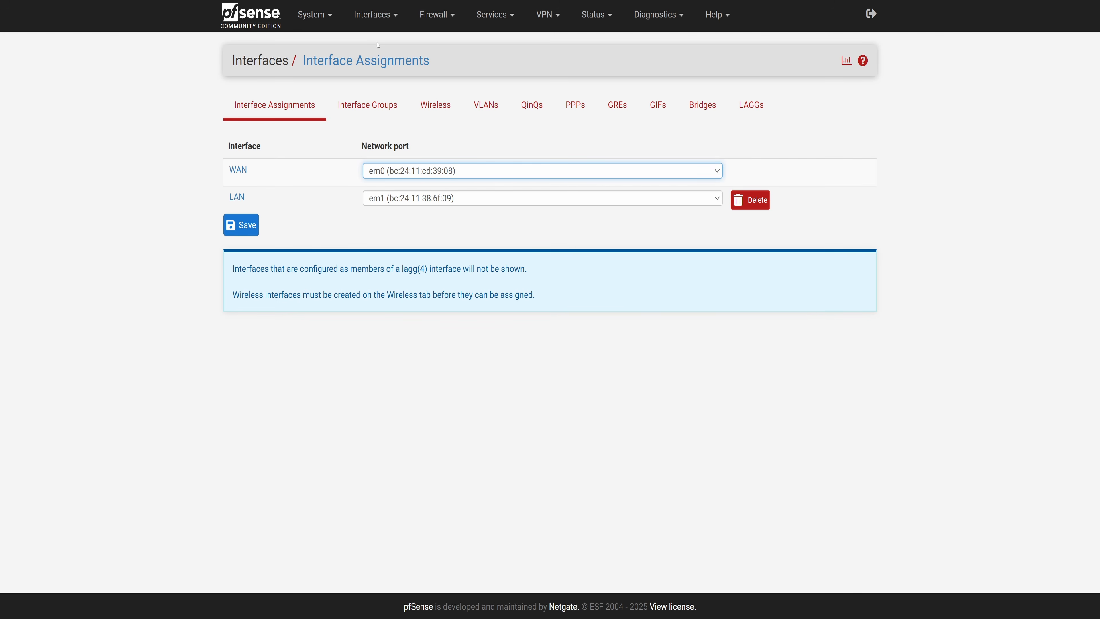
{"action": "left_click", "coordinate": [488, 100]}
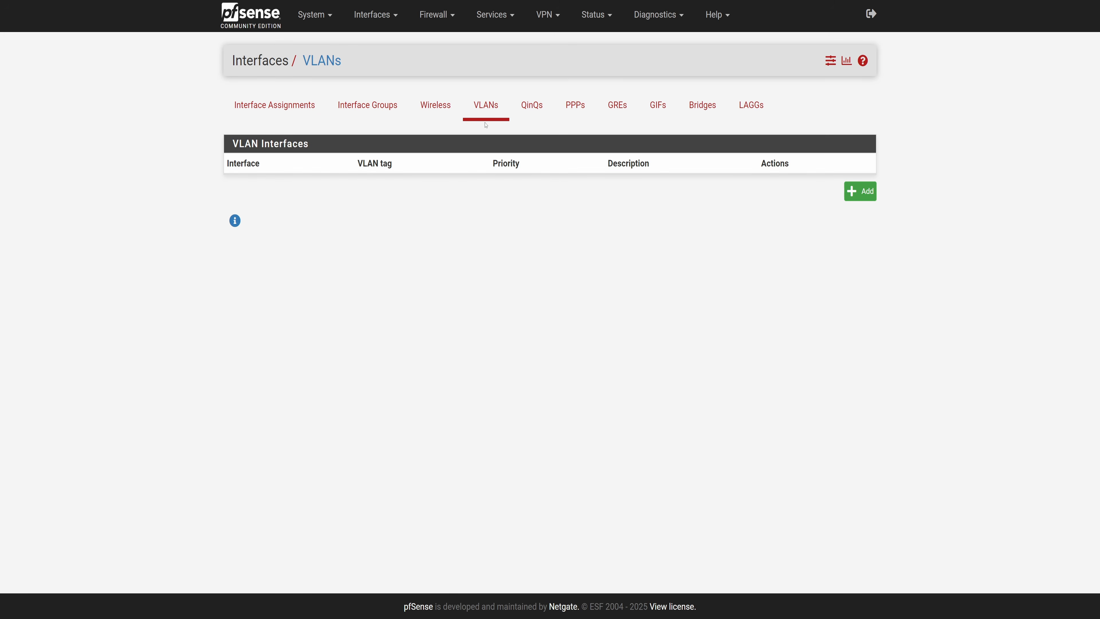
{"action": "left_click", "coordinate": [860, 191]}
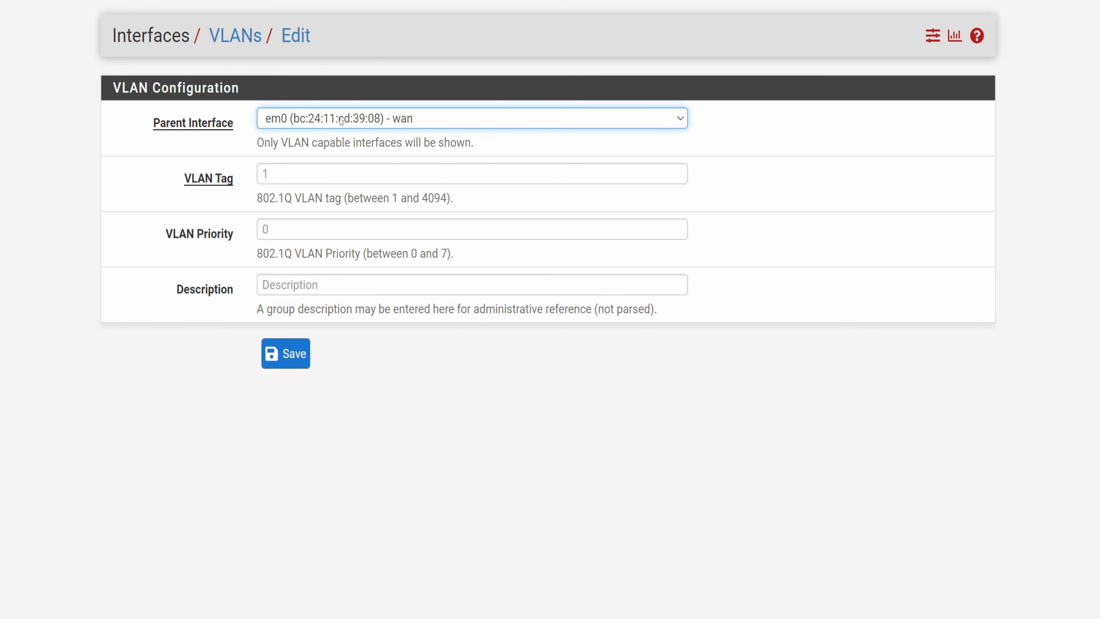
{"action": "left_click", "coordinate": [349, 122]}
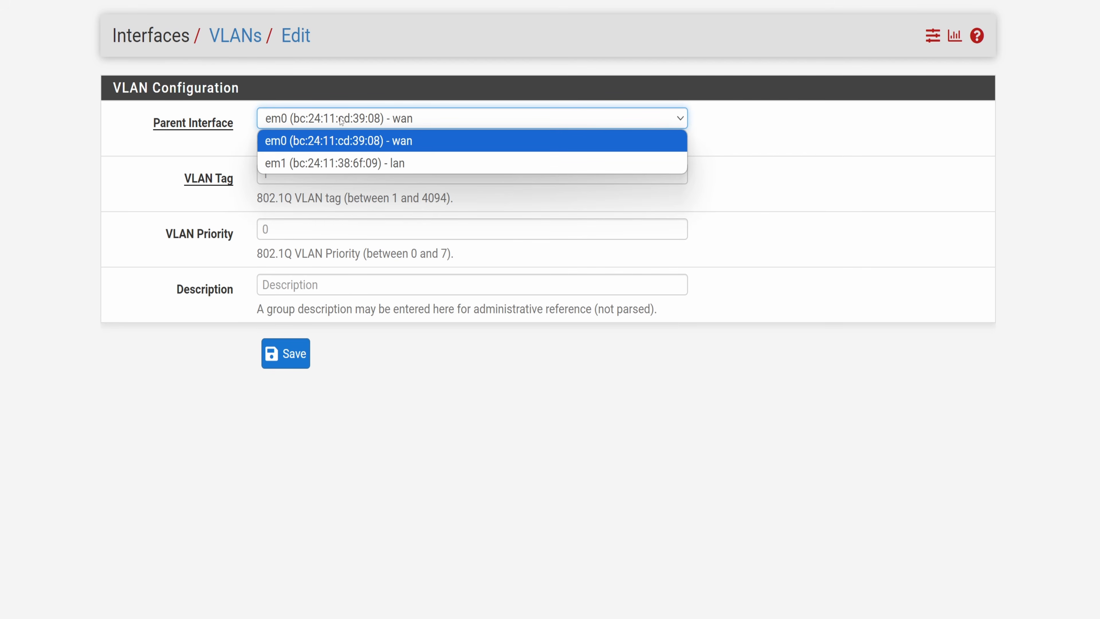
{"action": "left_click", "coordinate": [358, 163]}
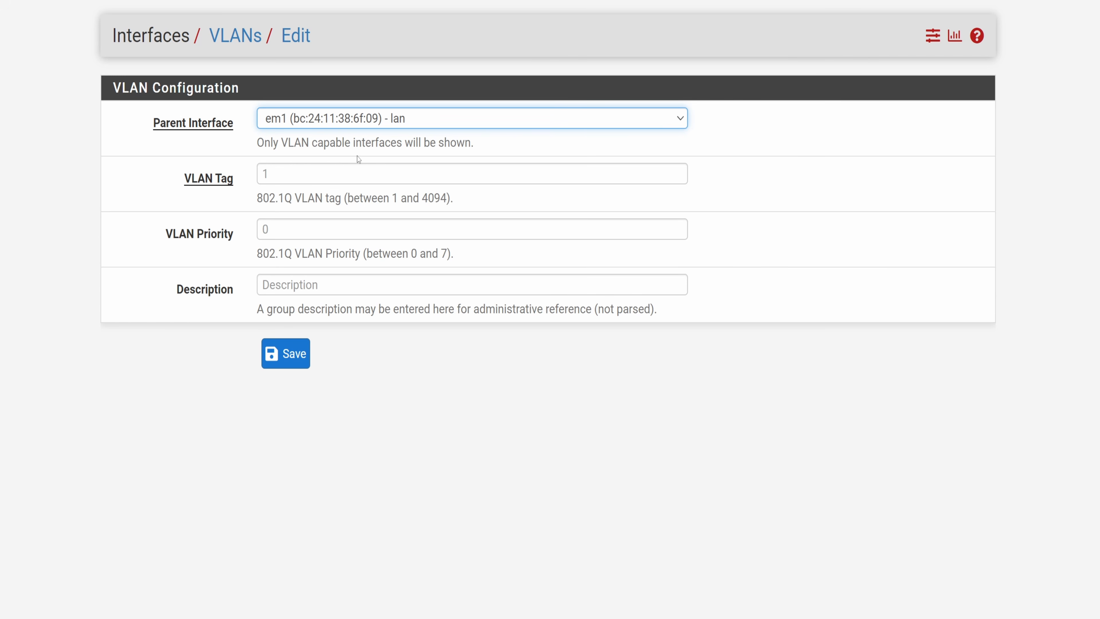
{"action": "left_click", "coordinate": [324, 170]}
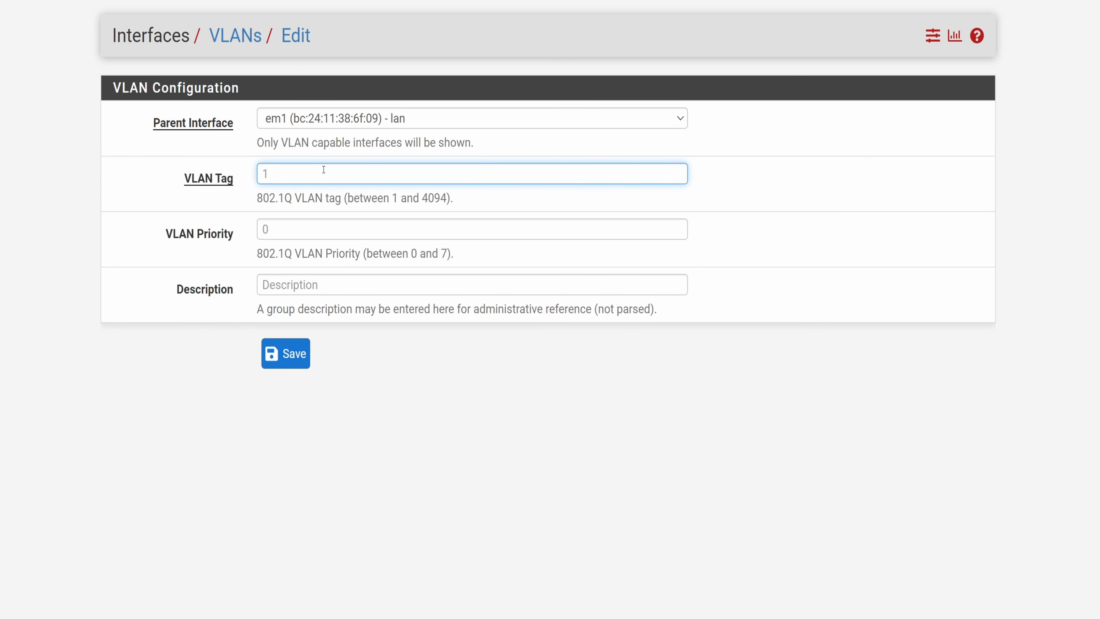
{"action": "type", "text": "3"}
{"action": "left_click", "coordinate": [317, 282]}
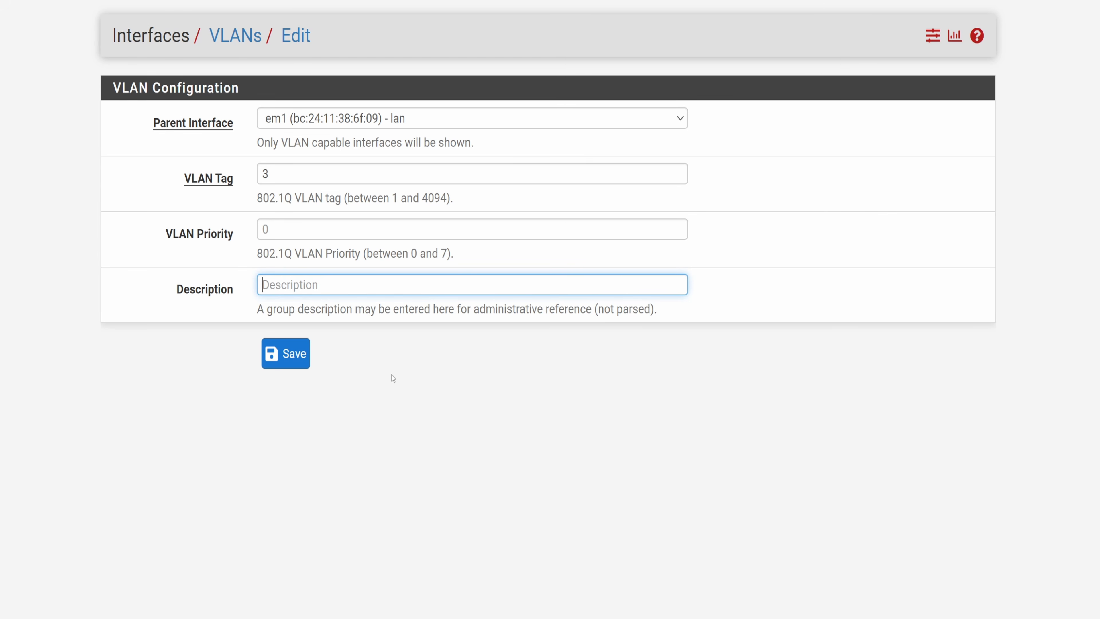
{"action": "type", "text": "vlan3"}
{"action": "left_click", "coordinate": [305, 351]}
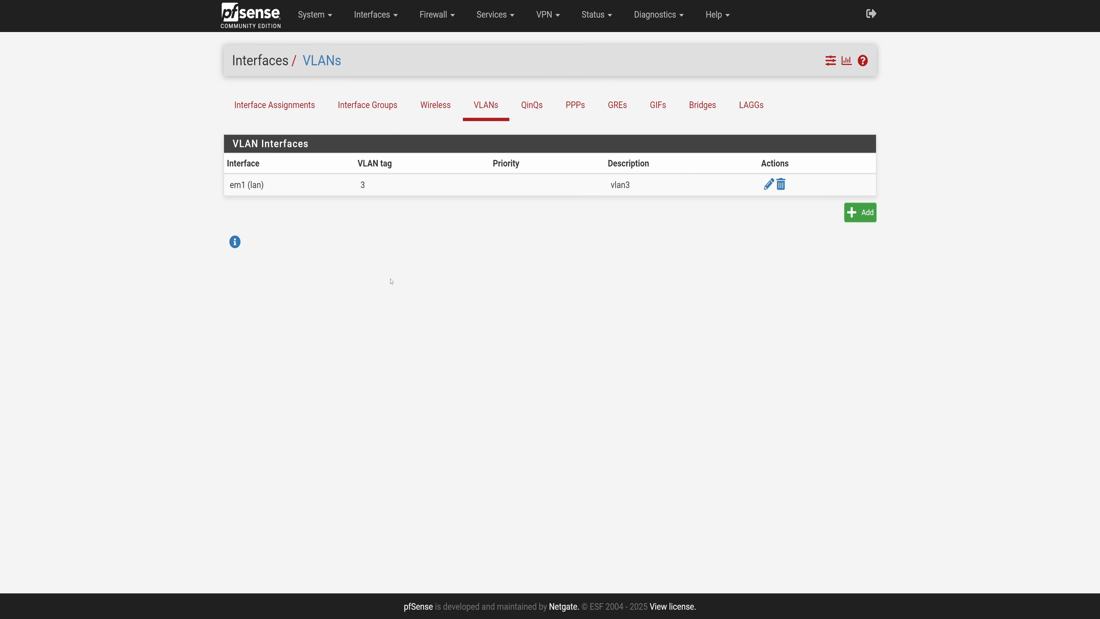
Assign the VLAN 3 on em1 network port as a new interface and open its configuration.
{"action": "left_click", "coordinate": [286, 106]}
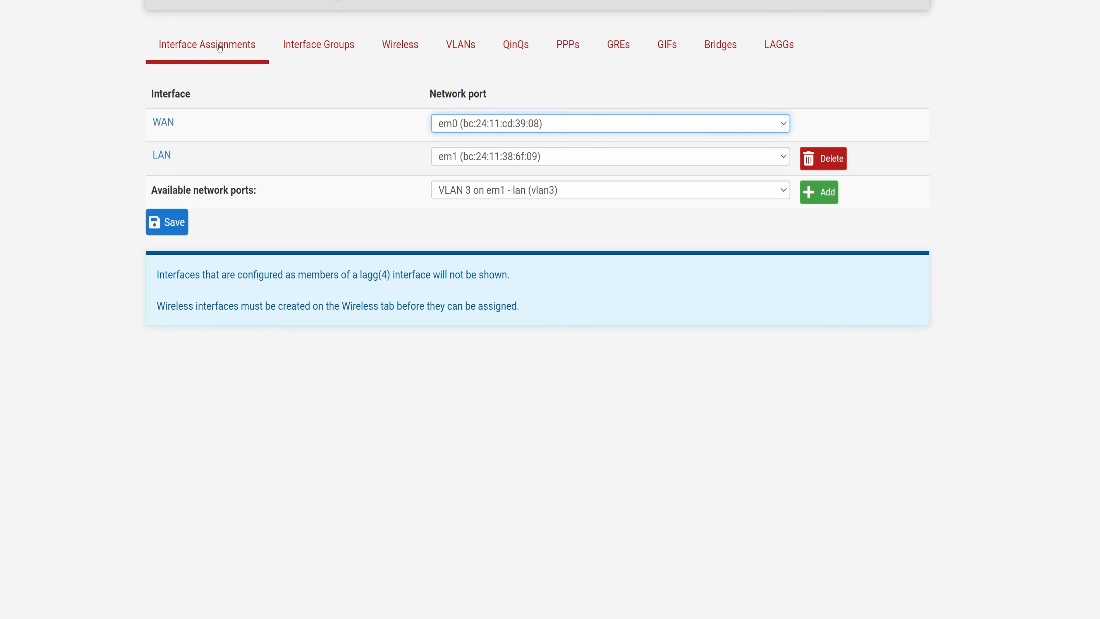
{"action": "left_click", "coordinate": [824, 196]}
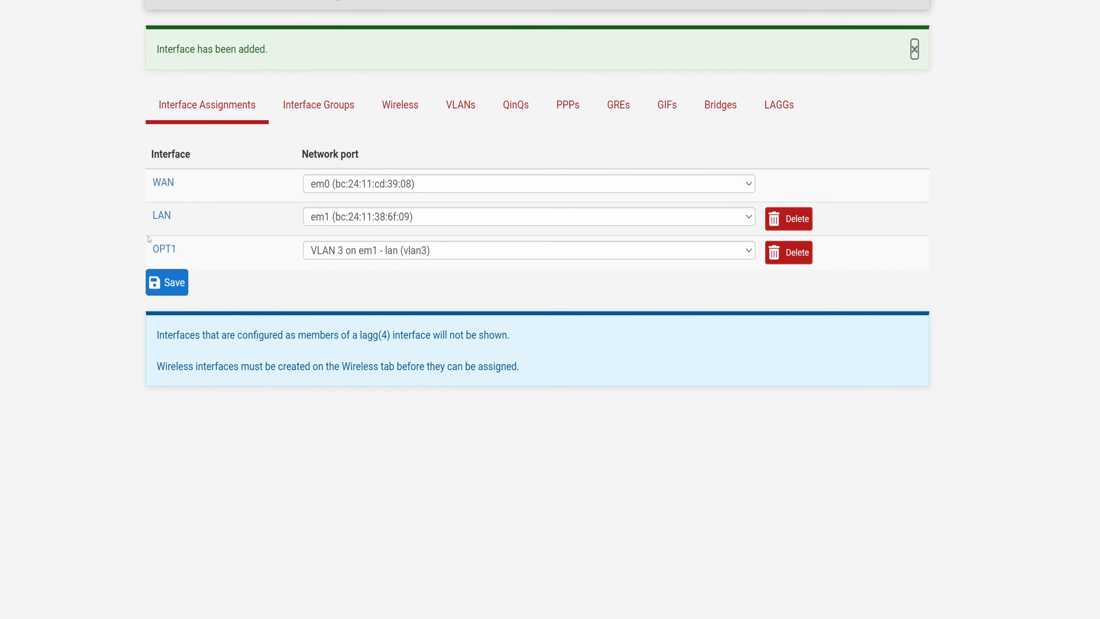
{"action": "left_click", "coordinate": [161, 248]}
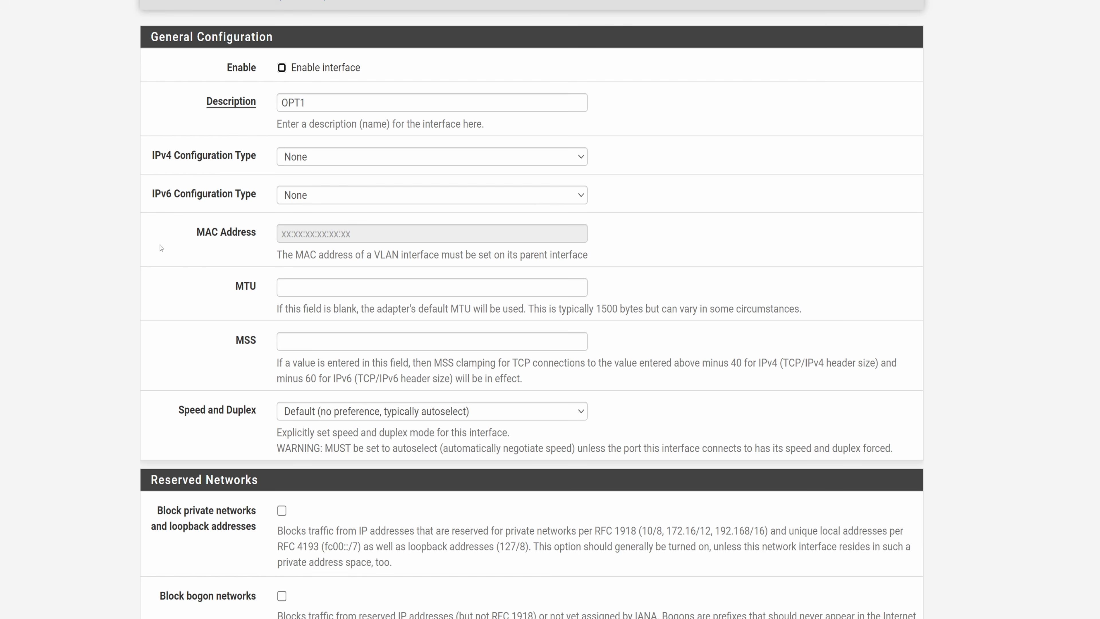
Enable the new interface, rename its description to vlan3, and set the IPv4 configuration type to Static IPv4.
{"action": "left_click", "coordinate": [282, 68]}
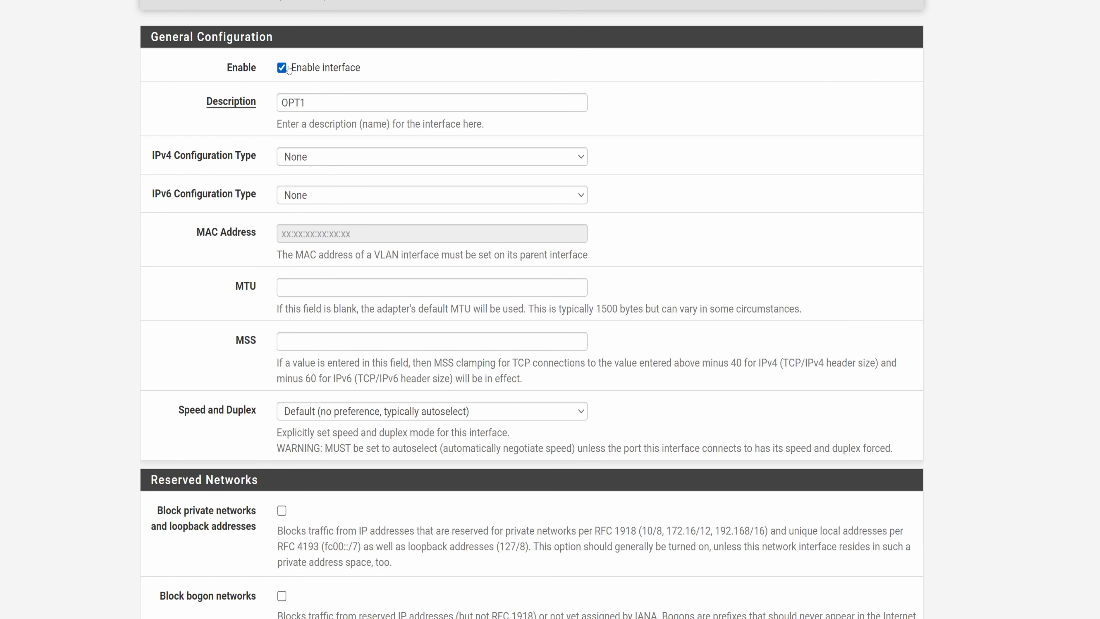
{"action": "double_click", "coordinate": [334, 95]}
{"action": "key", "text": "BackSpace"}
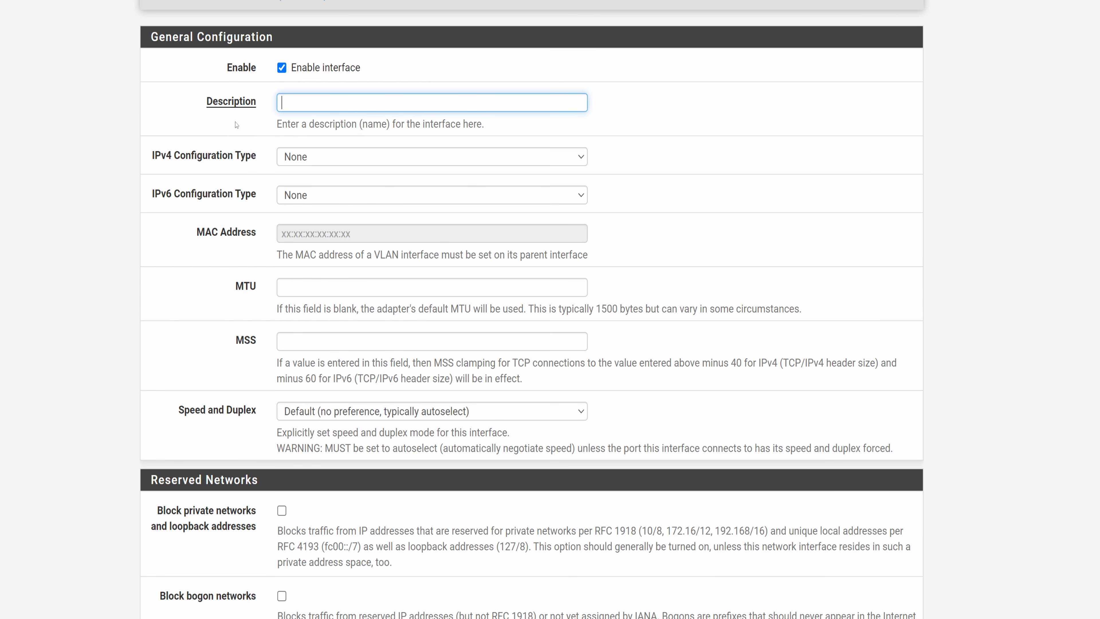
{"action": "type", "text": "vlan3"}
{"action": "left_click", "coordinate": [299, 152]}
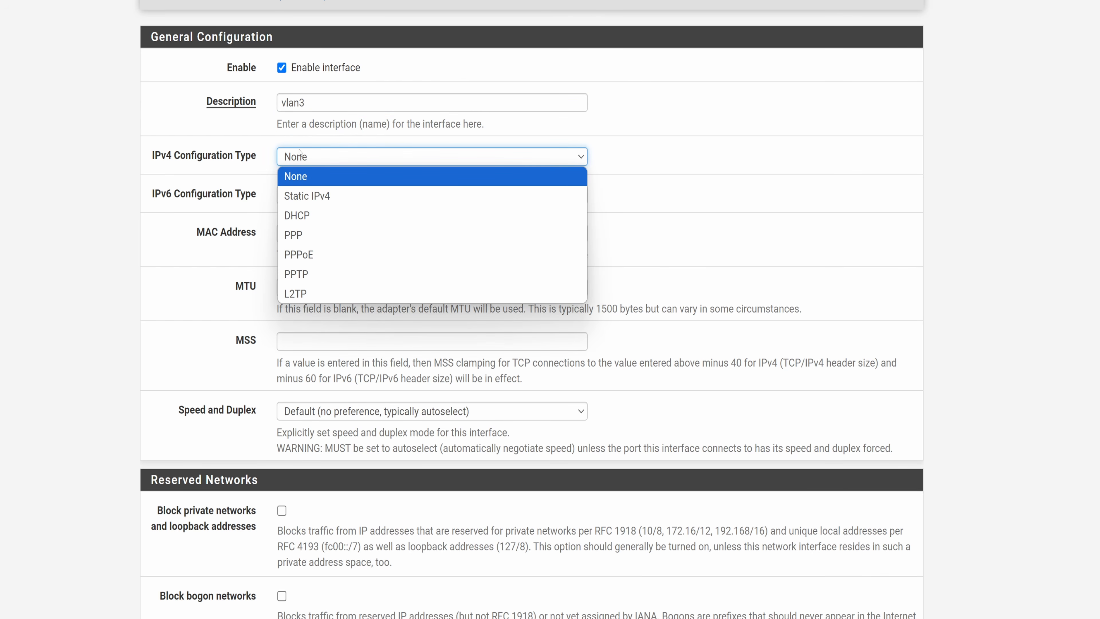
{"action": "left_click", "coordinate": [315, 195]}
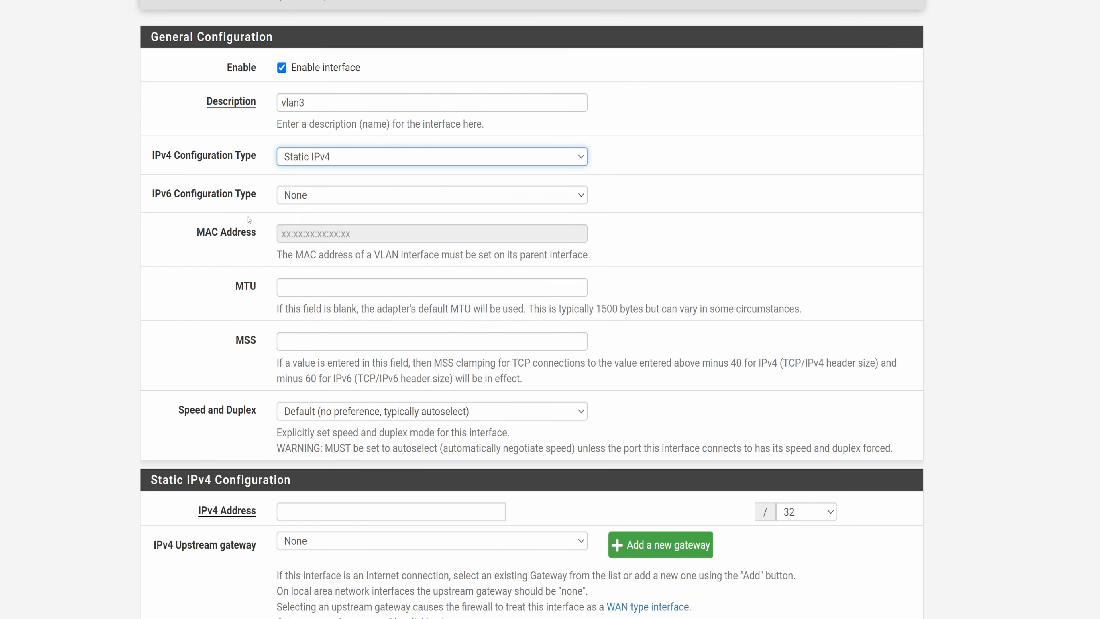
Set the interface's IPv4 address to 10.17.3.1 with a /24 subnet, save, and apply the changes.
{"action": "scroll", "coordinate": [220, 267], "scroll_direction": "down", "scroll_amount": 5}
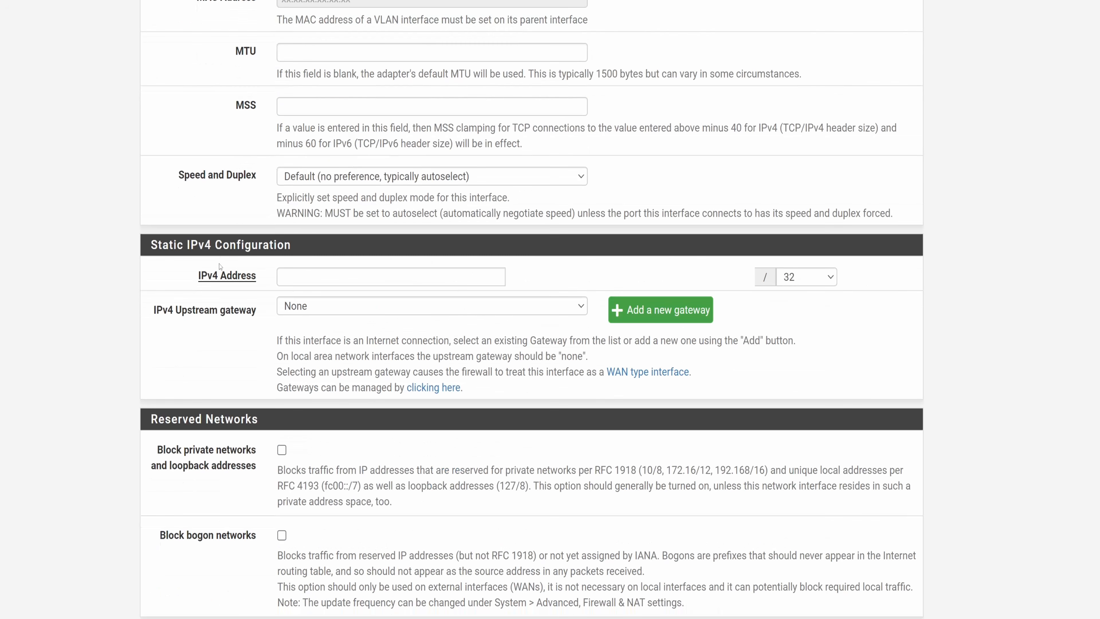
{"action": "left_click", "coordinate": [293, 276]}
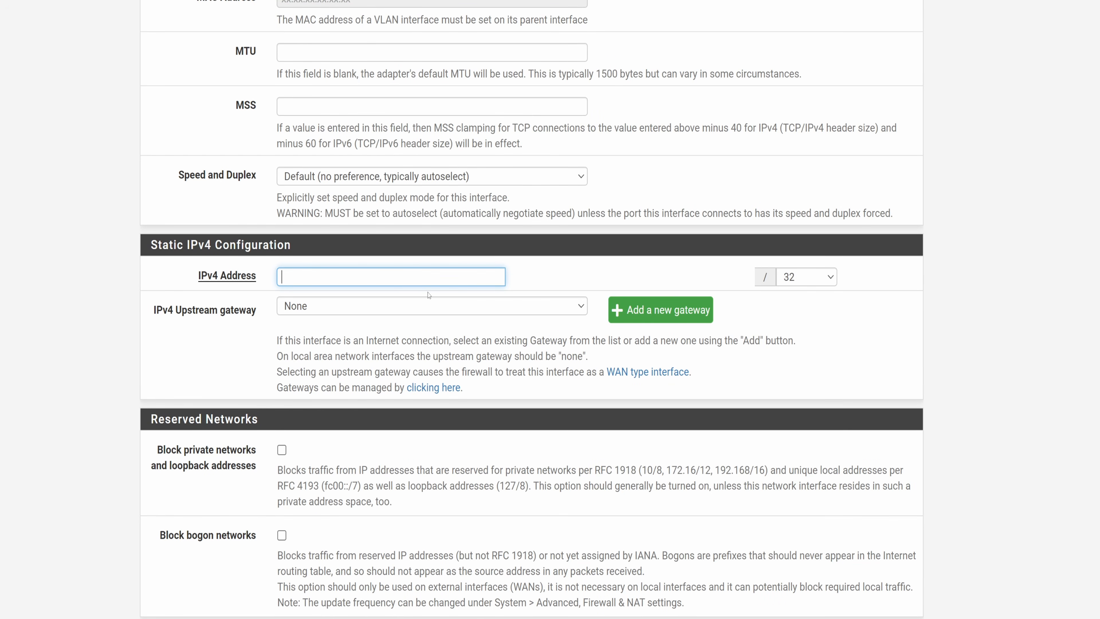
{"action": "type", "text": "10.17.3.1"}
{"action": "left_click", "coordinate": [833, 279]}
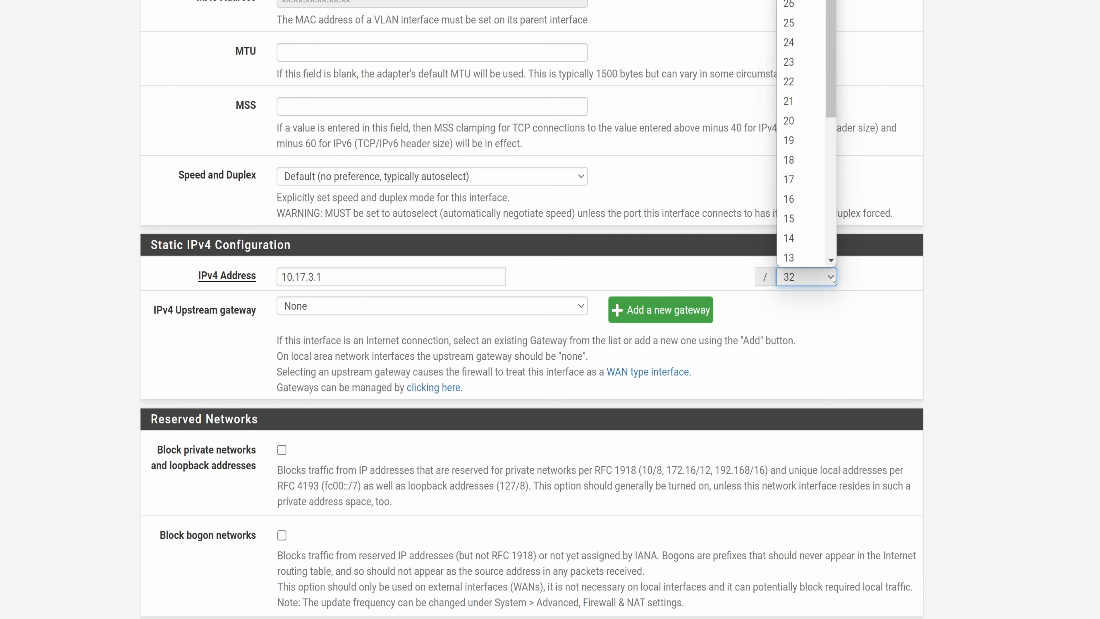
{"action": "left_click", "coordinate": [799, 42]}
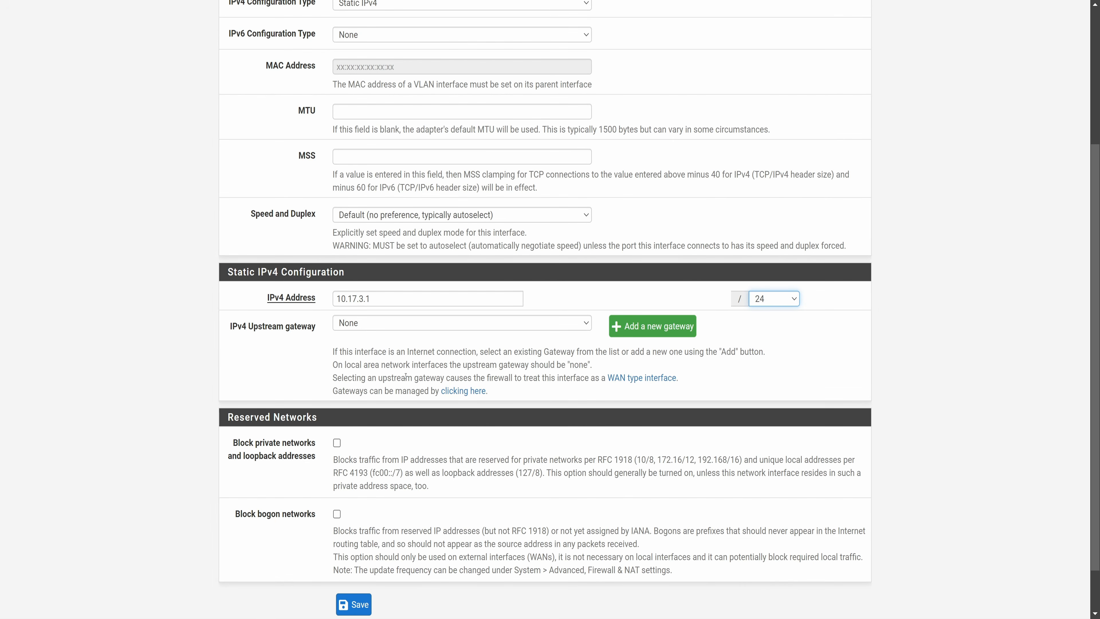
{"action": "scroll", "coordinate": [405, 377], "scroll_direction": "down", "scroll_amount": 2}
{"action": "left_click", "coordinate": [353, 549]}
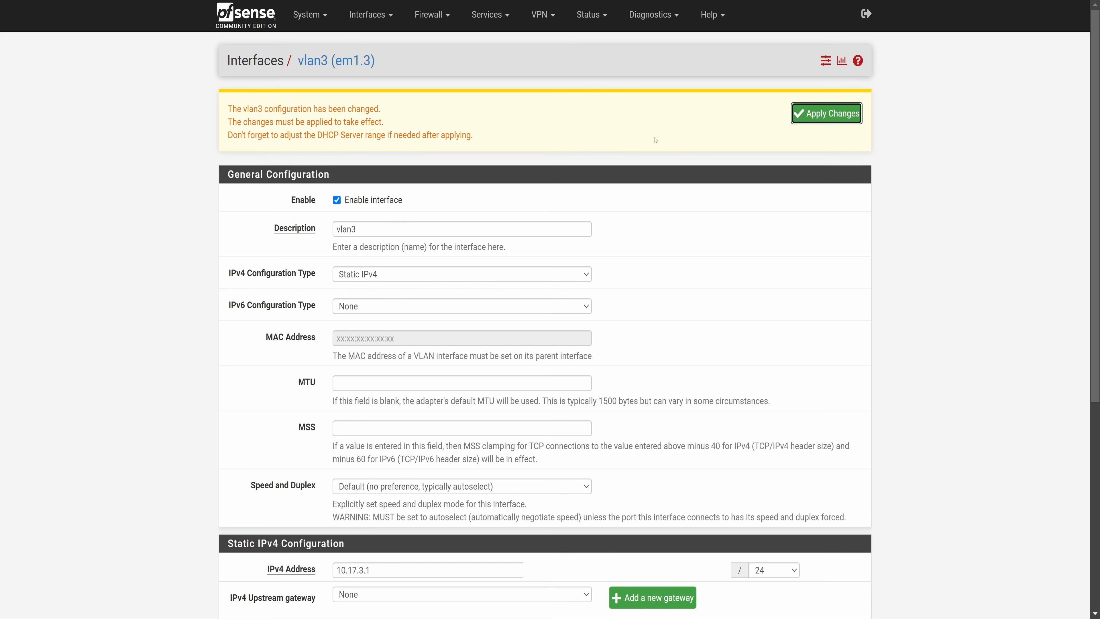
{"action": "left_click", "coordinate": [836, 114]}
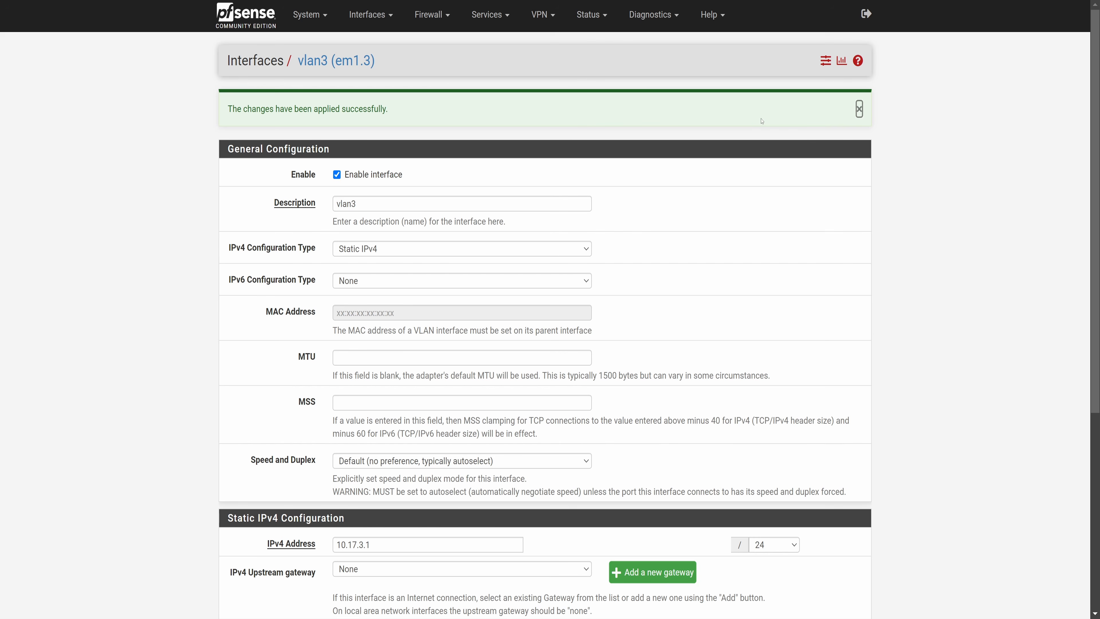
Switch the DHCP server backend to Kea DHCP in the advanced networking settings and save.
{"action": "left_click", "coordinate": [370, 14]}
{"action": "left_click", "coordinate": [373, 44]}
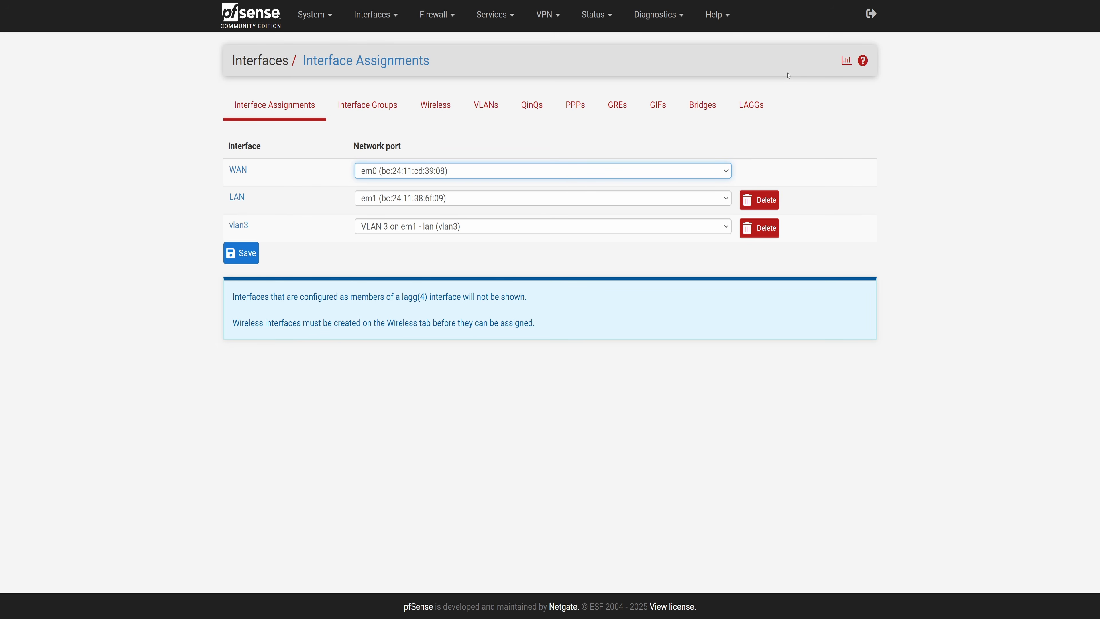
{"action": "left_click", "coordinate": [500, 18]}
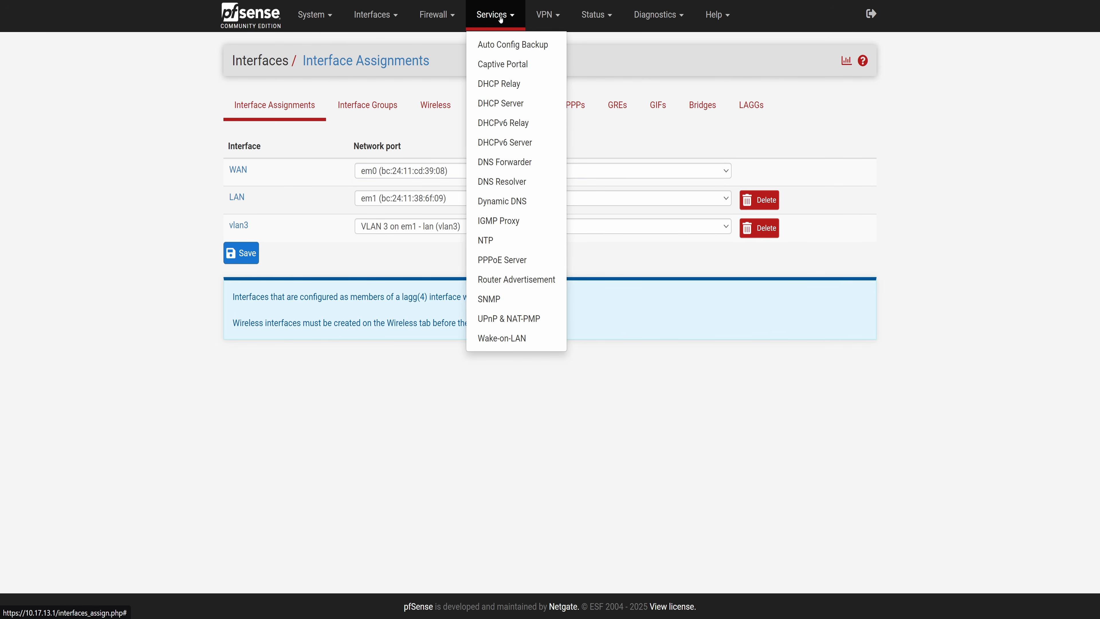
{"action": "left_click", "coordinate": [509, 106]}
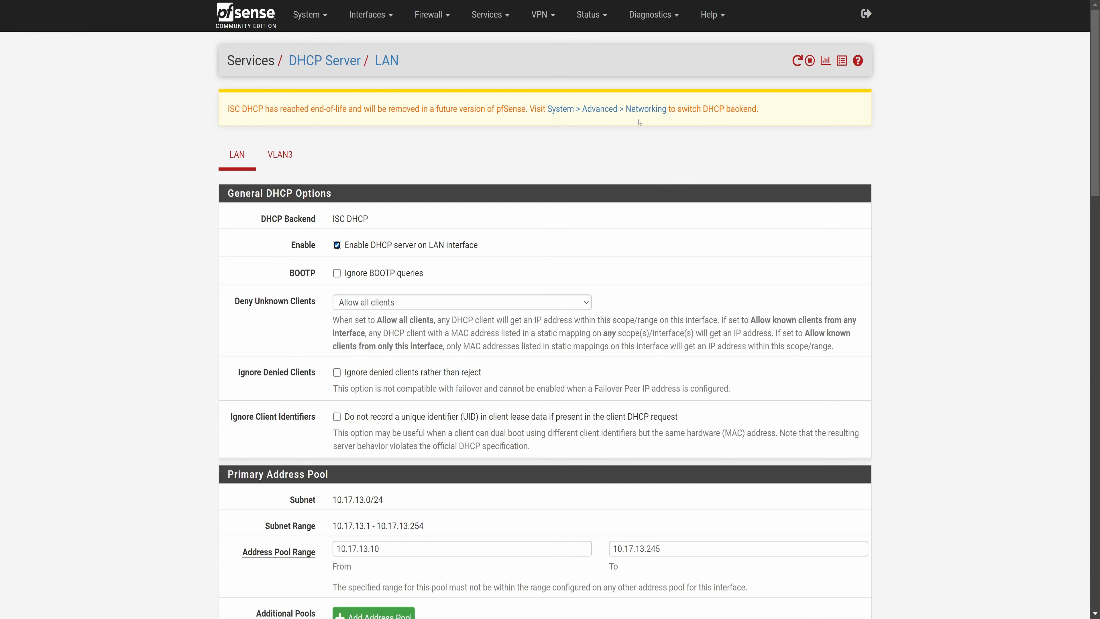
{"action": "left_click", "coordinate": [316, 15]}
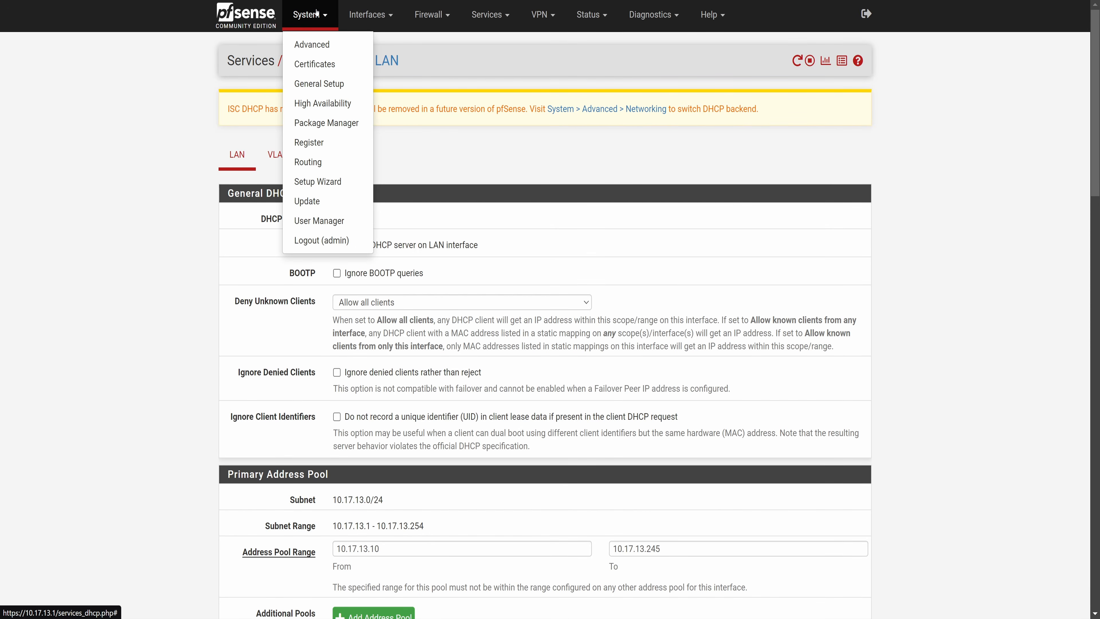
{"action": "left_click", "coordinate": [316, 43]}
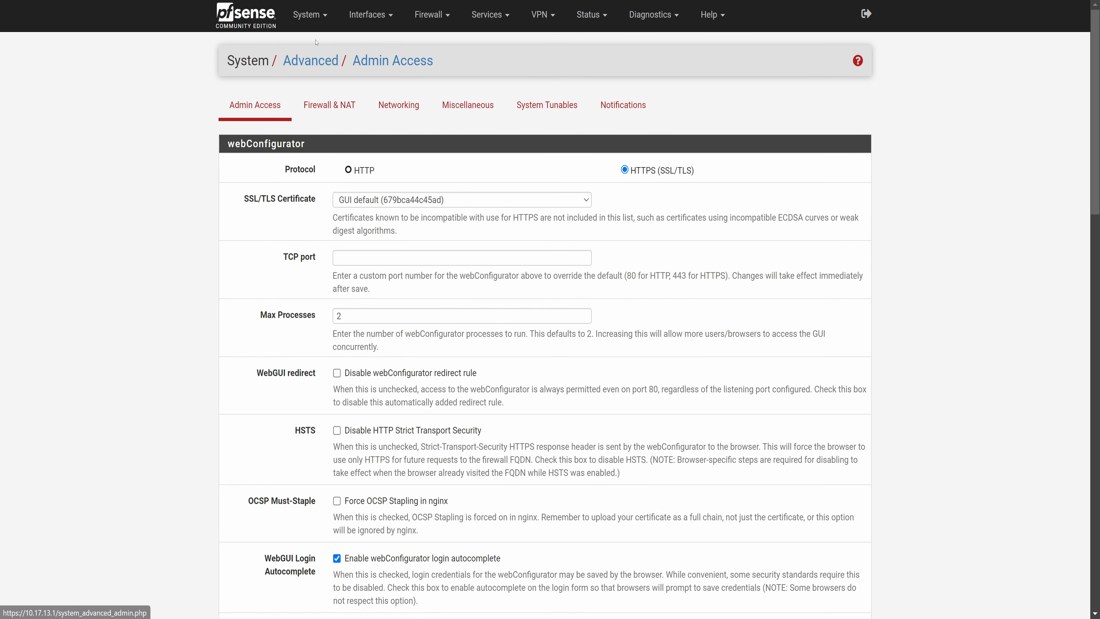
{"action": "left_click", "coordinate": [413, 116]}
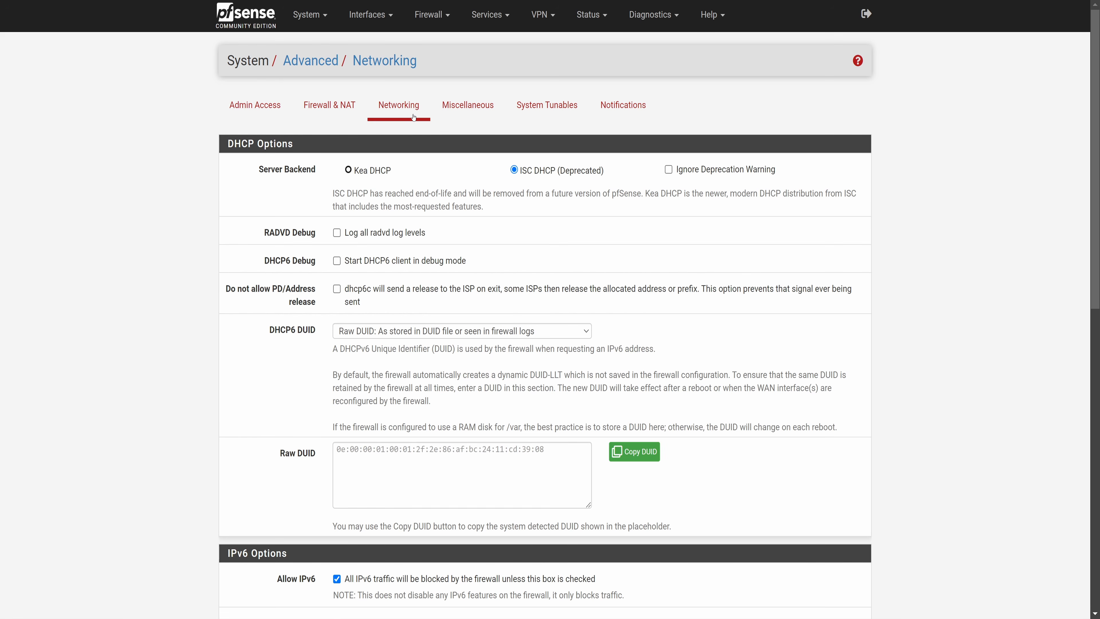
{"action": "left_click", "coordinate": [348, 170]}
{"action": "scroll", "coordinate": [487, 247], "scroll_direction": "down", "scroll_amount": 14}
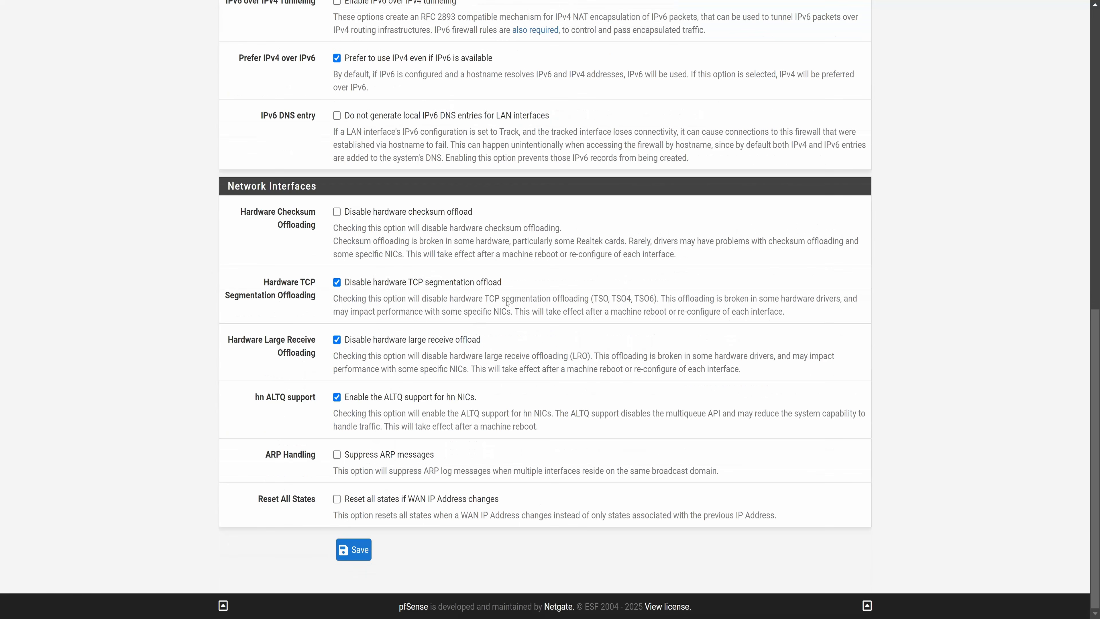
{"action": "left_click", "coordinate": [359, 541]}
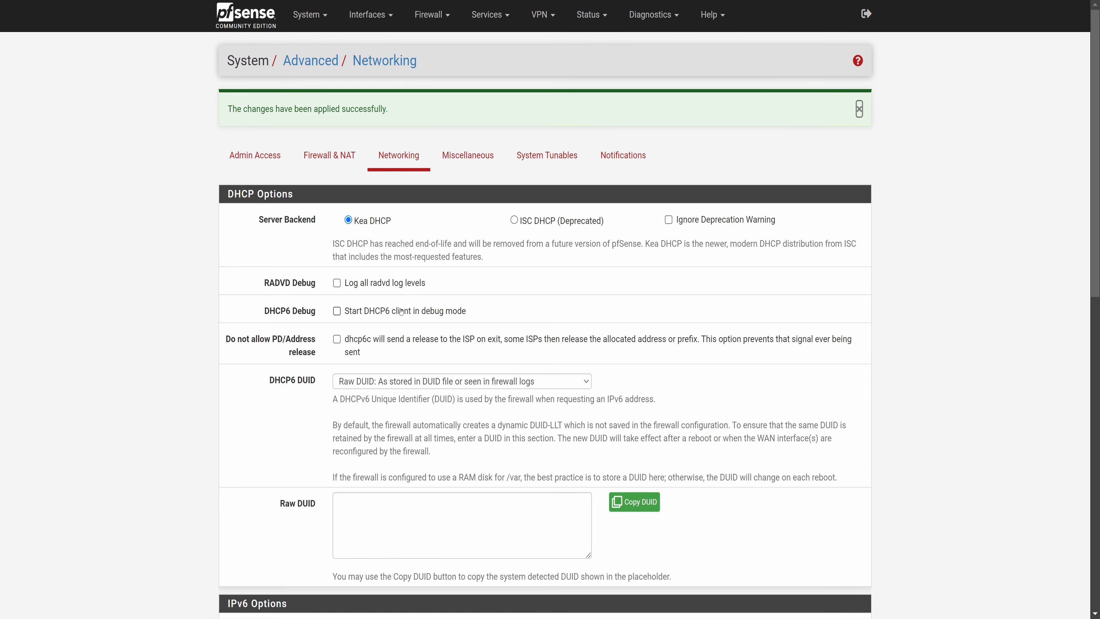
Open the DHCP server settings for VLAN3 and enable the DHCP server on that interface.
{"action": "left_click", "coordinate": [489, 15]}
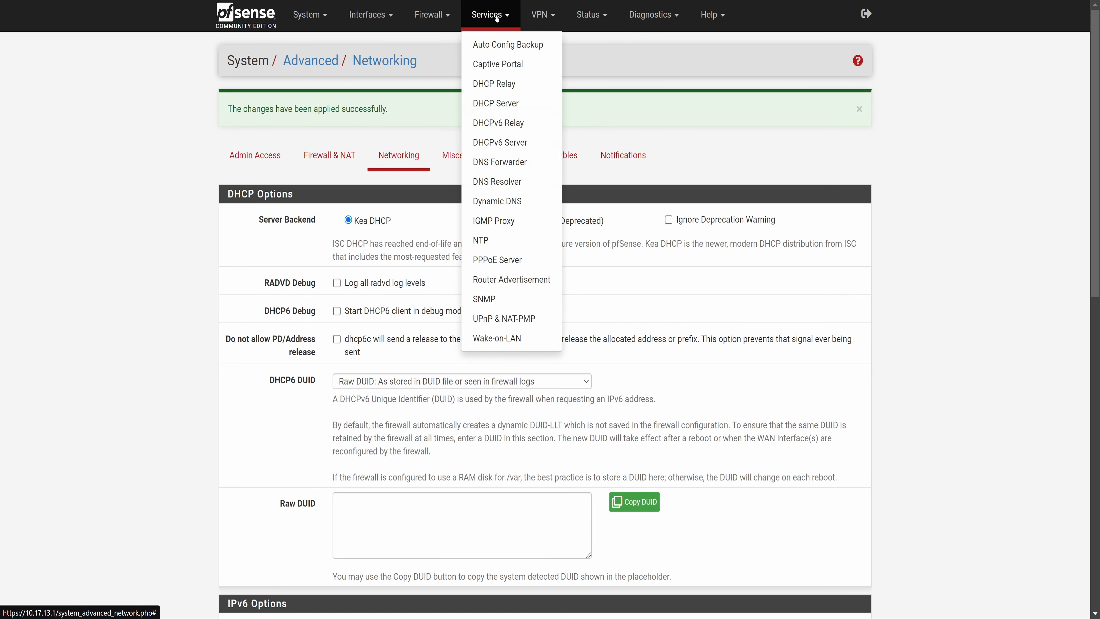
{"action": "left_click", "coordinate": [490, 98]}
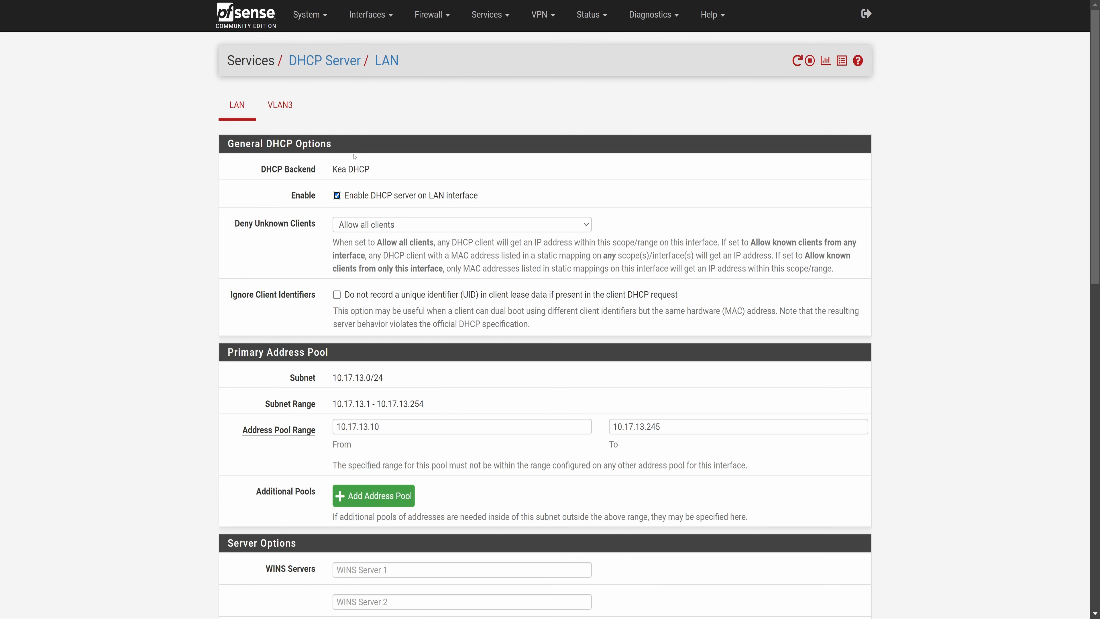
{"action": "left_click", "coordinate": [293, 111]}
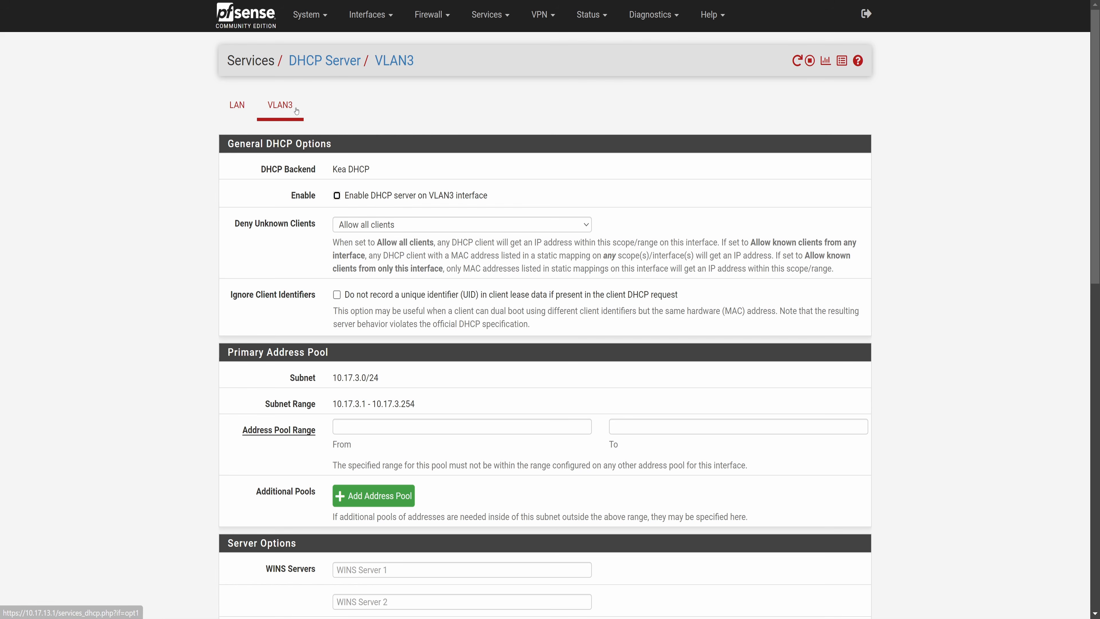
{"action": "left_click", "coordinate": [369, 196]}
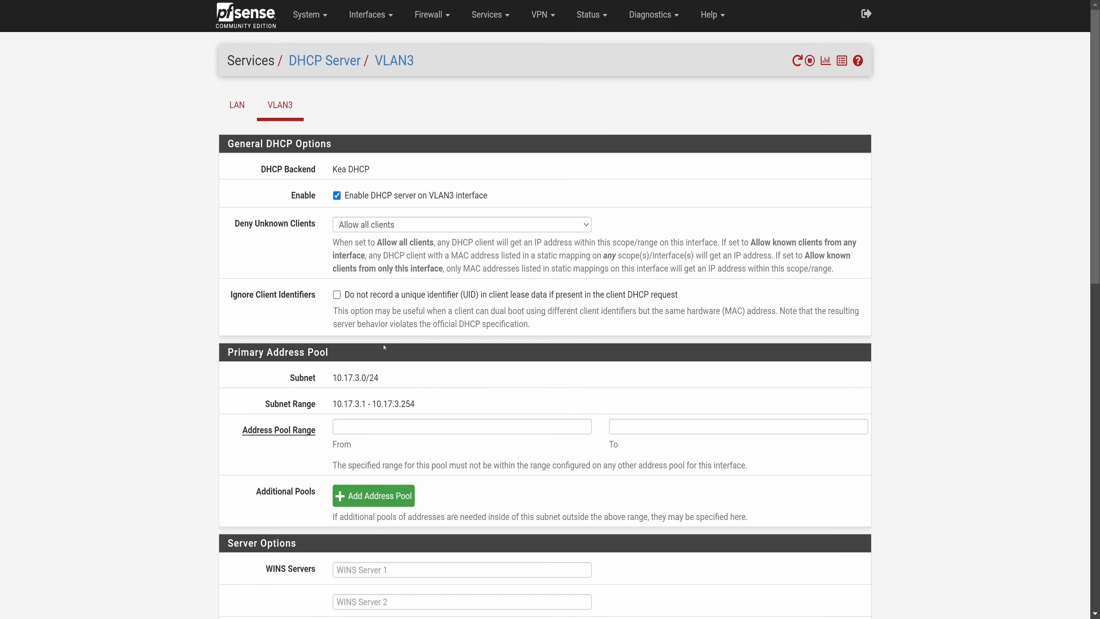
Set the VLAN3 DHCP address pool range from 10.17.3.100 to 10.17.3.200.
{"action": "left_click", "coordinate": [372, 426]}
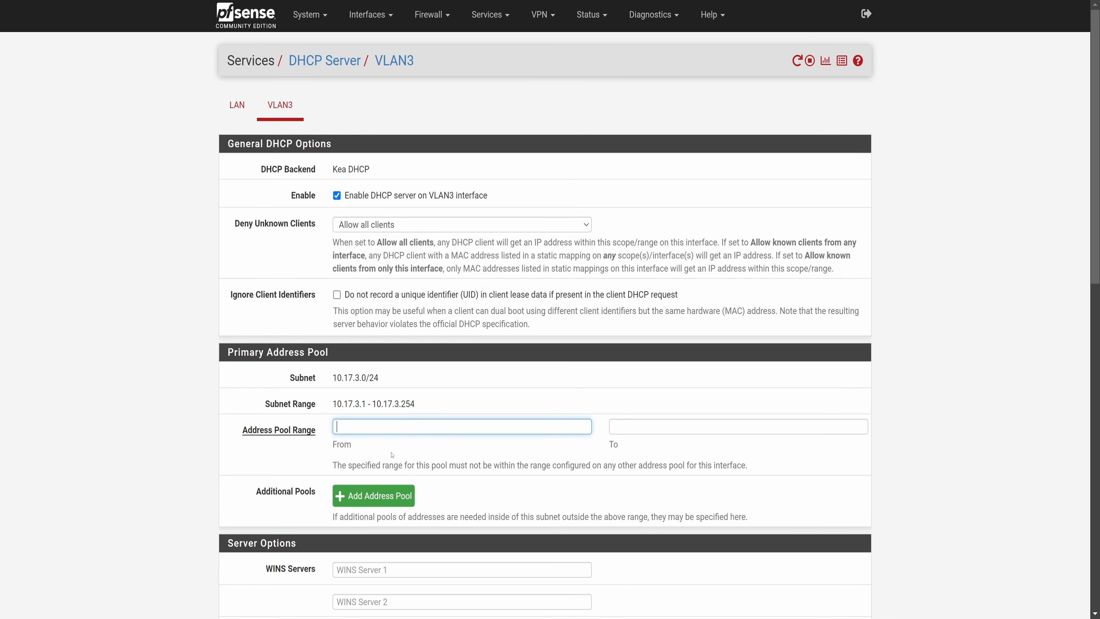
{"action": "type", "text": "10.17.3.100"}
{"action": "left_click", "coordinate": [623, 434]}
{"action": "type", "text": "10.17"}
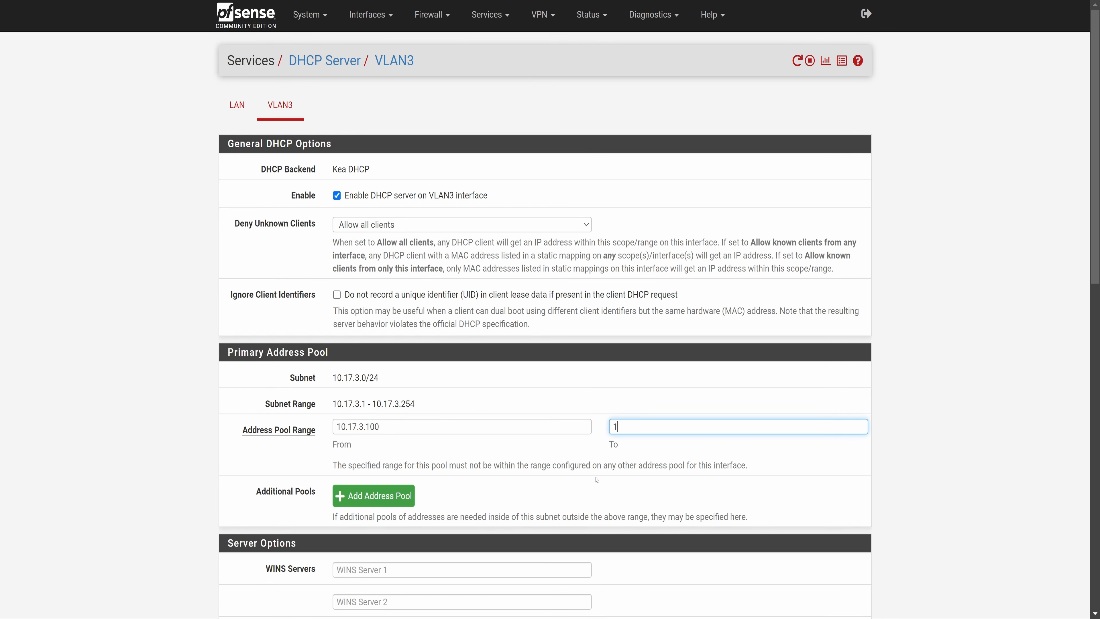
{"action": "type", "text": ".3.200"}
Save the VLAN3 DHCP server settings and apply the changes.
{"action": "scroll", "coordinate": [597, 479], "scroll_direction": "down", "scroll_amount": 15}
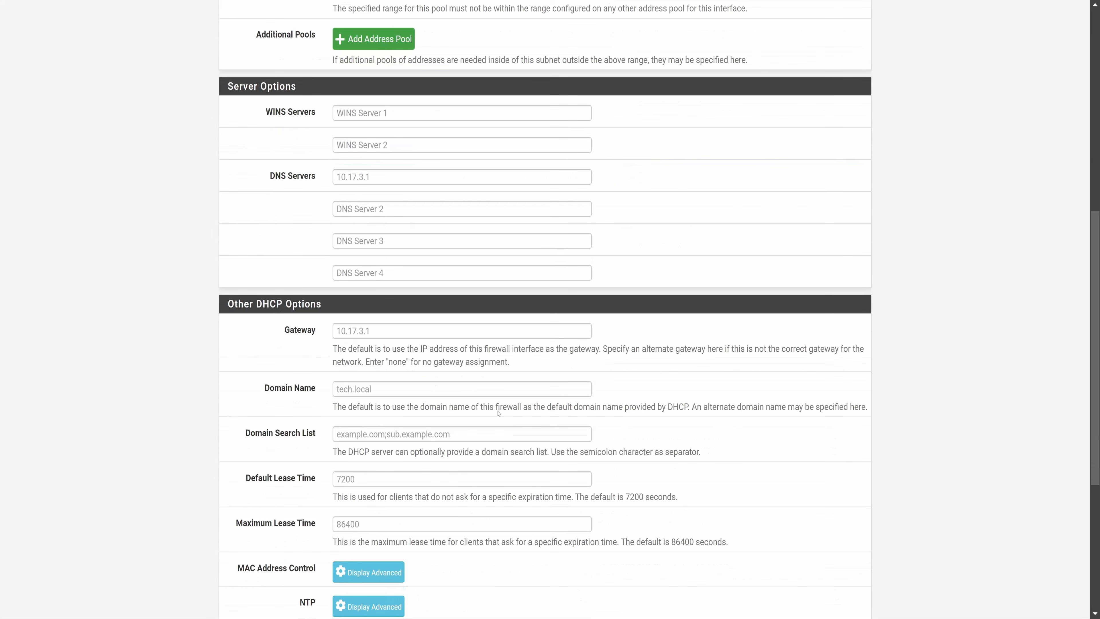
{"action": "scroll", "coordinate": [498, 411], "scroll_direction": "down", "scroll_amount": 2}
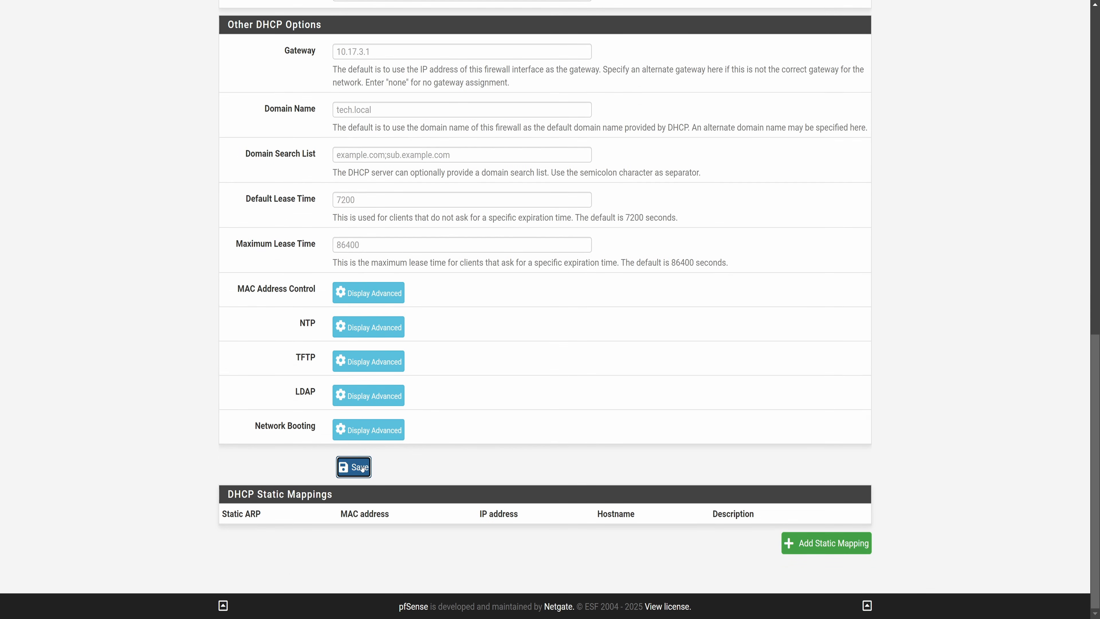
{"action": "left_click", "coordinate": [355, 467]}
{"action": "left_click", "coordinate": [827, 119]}
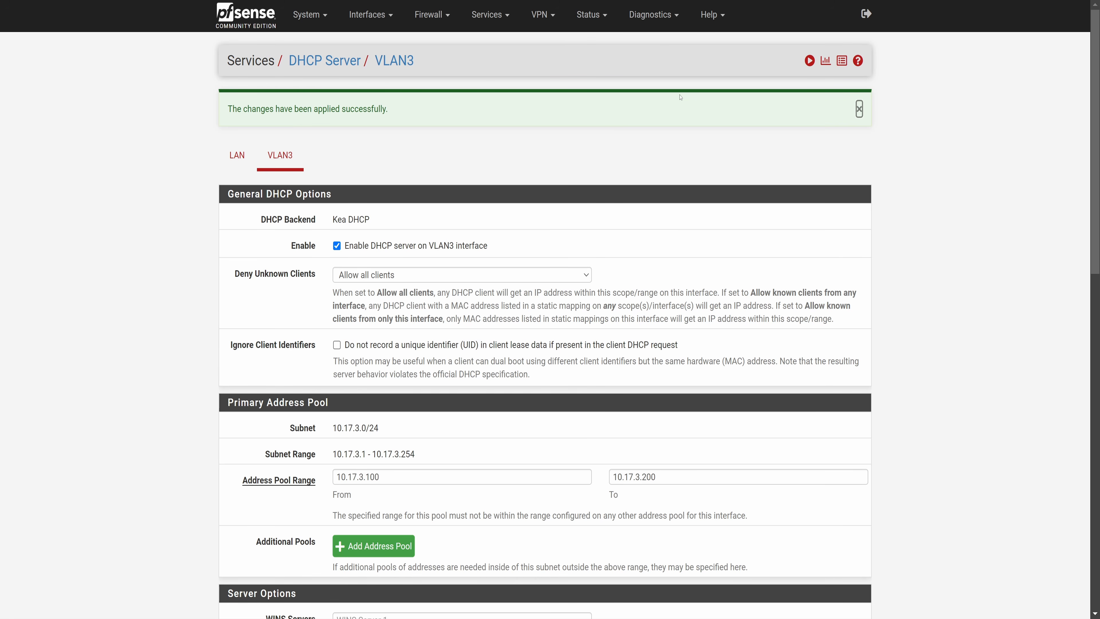
Open the services status page and start the kea-dhcp4 Kea DHCP Server service.
{"action": "left_click", "coordinate": [595, 3]}
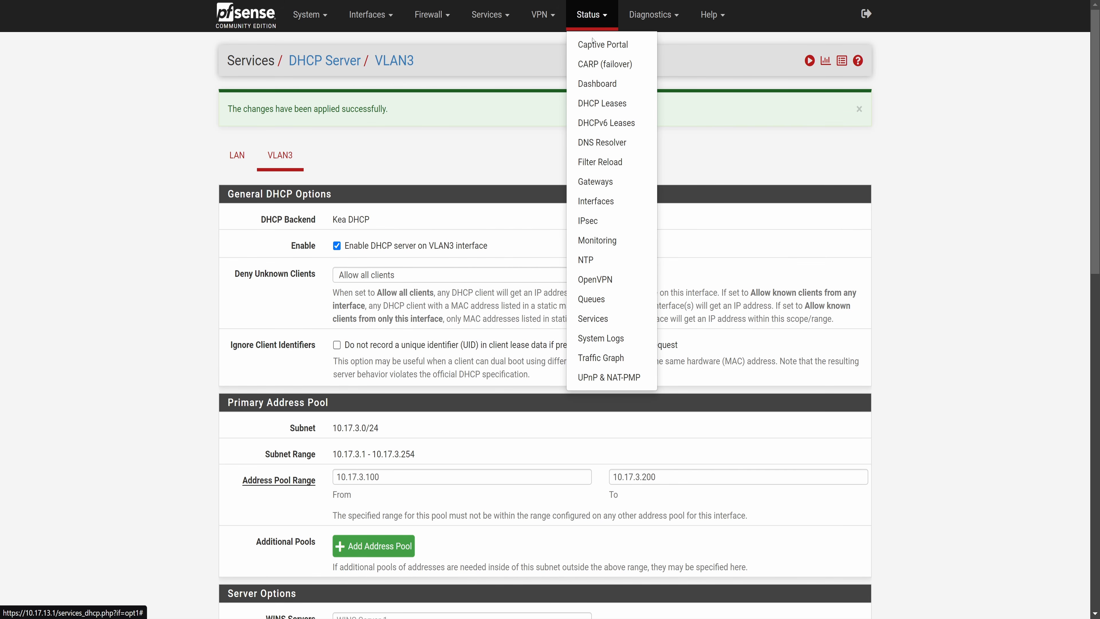
{"action": "left_click", "coordinate": [603, 319]}
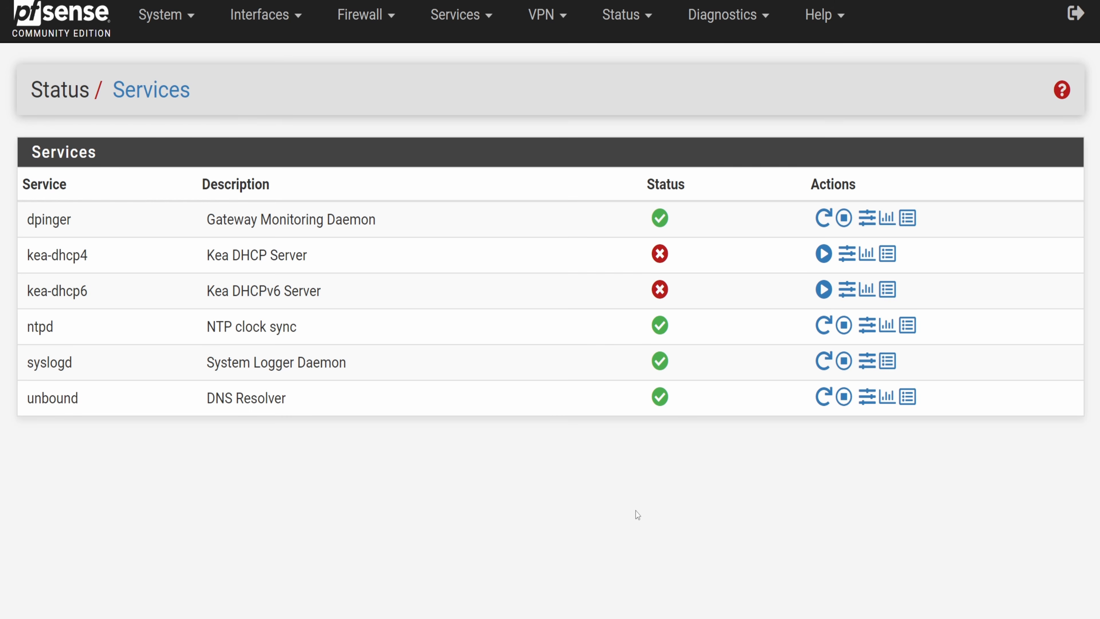
{"action": "left_click", "coordinate": [824, 254]}
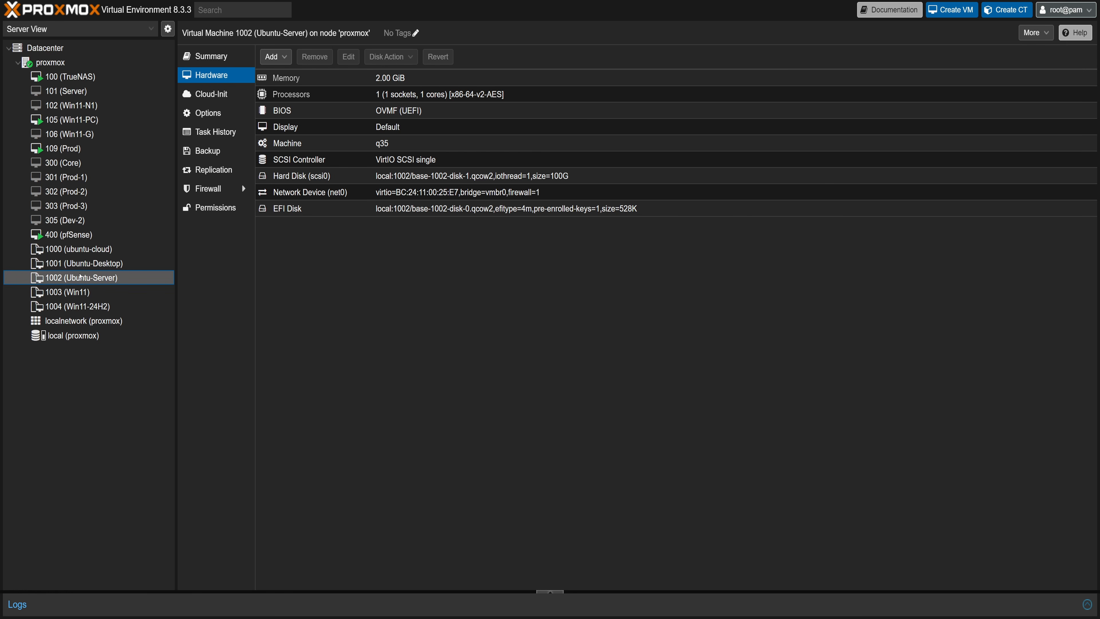
Clone VM template 1002 into a new VM with ID 401 named VLAN.
{"action": "right_click", "coordinate": [81, 276]}
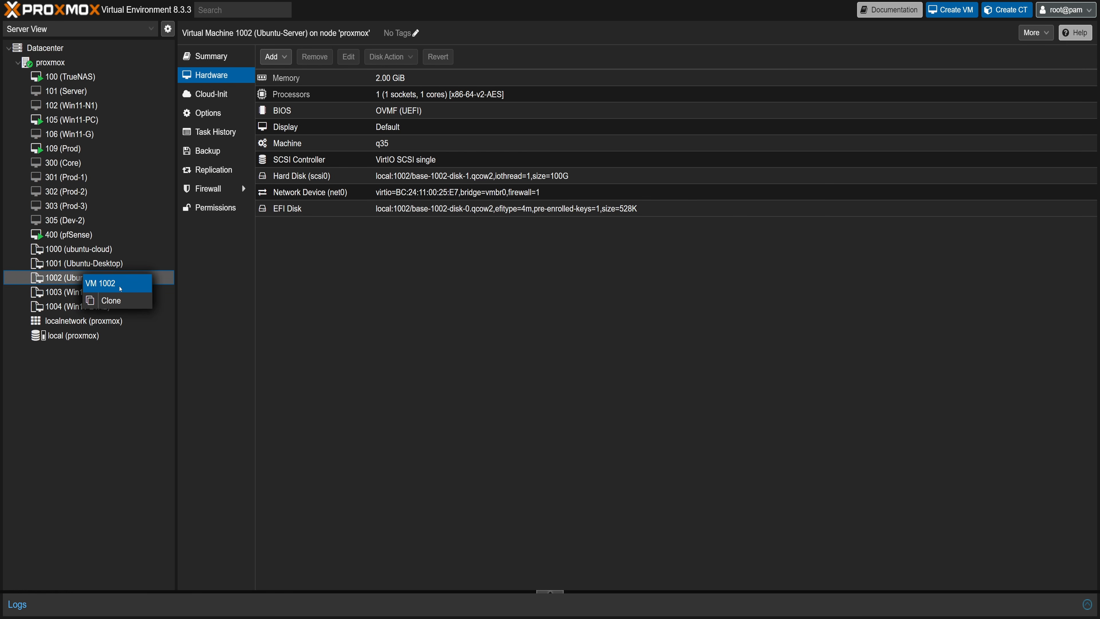
{"action": "left_click", "coordinate": [112, 300]}
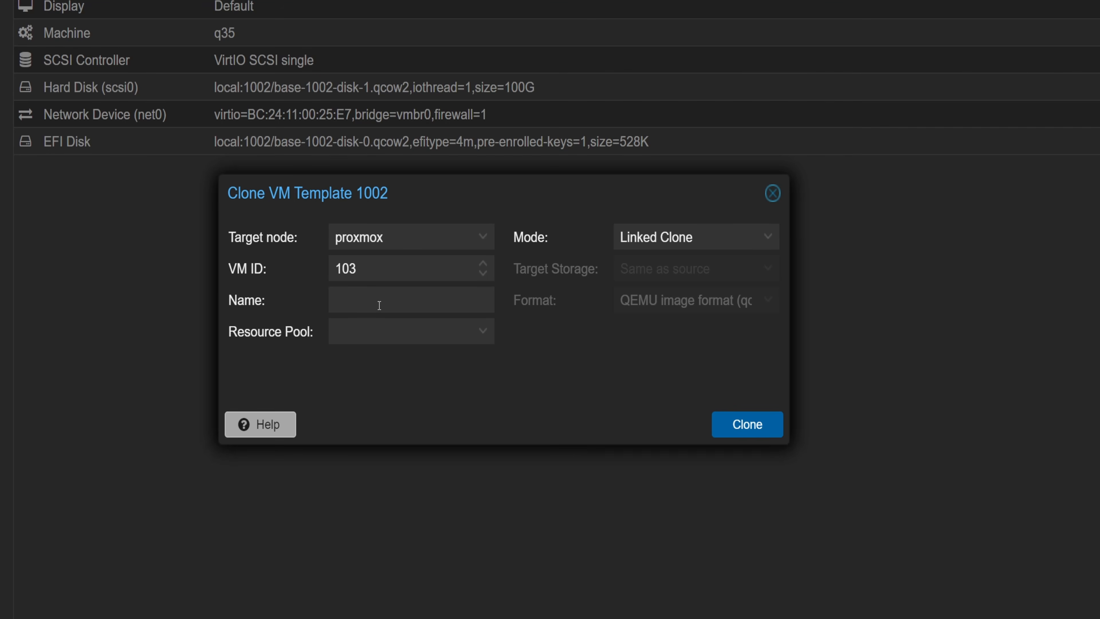
{"action": "left_click", "coordinate": [454, 270]}
{"action": "left_click_drag", "start_coordinate": [361, 269], "coordinate": [339, 266]}
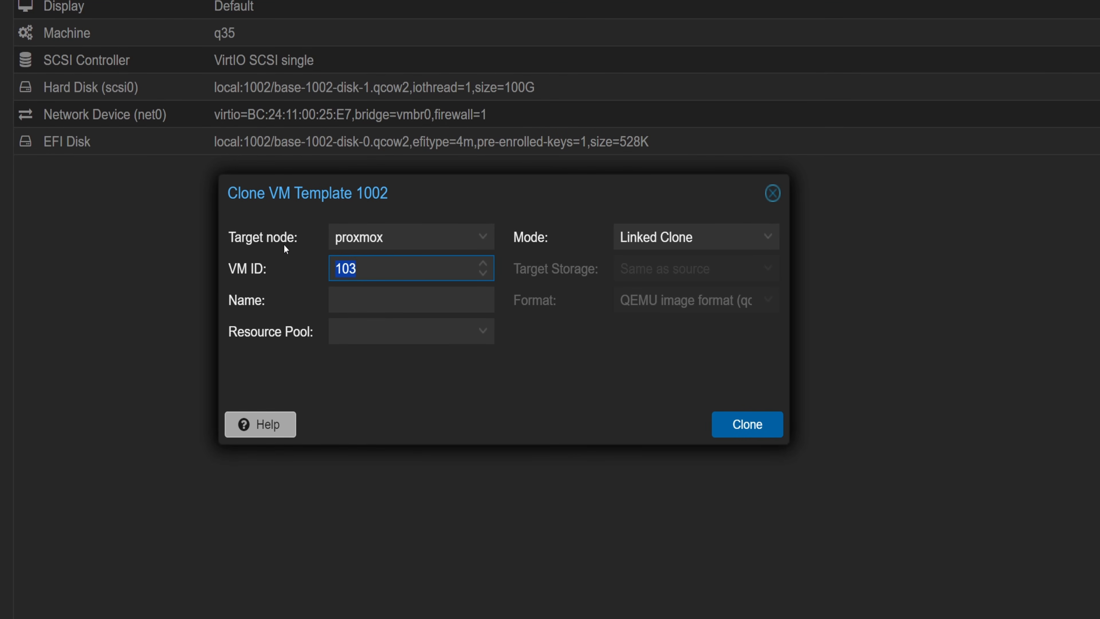
{"action": "type", "text": "401"}
{"action": "left_click", "coordinate": [366, 303]}
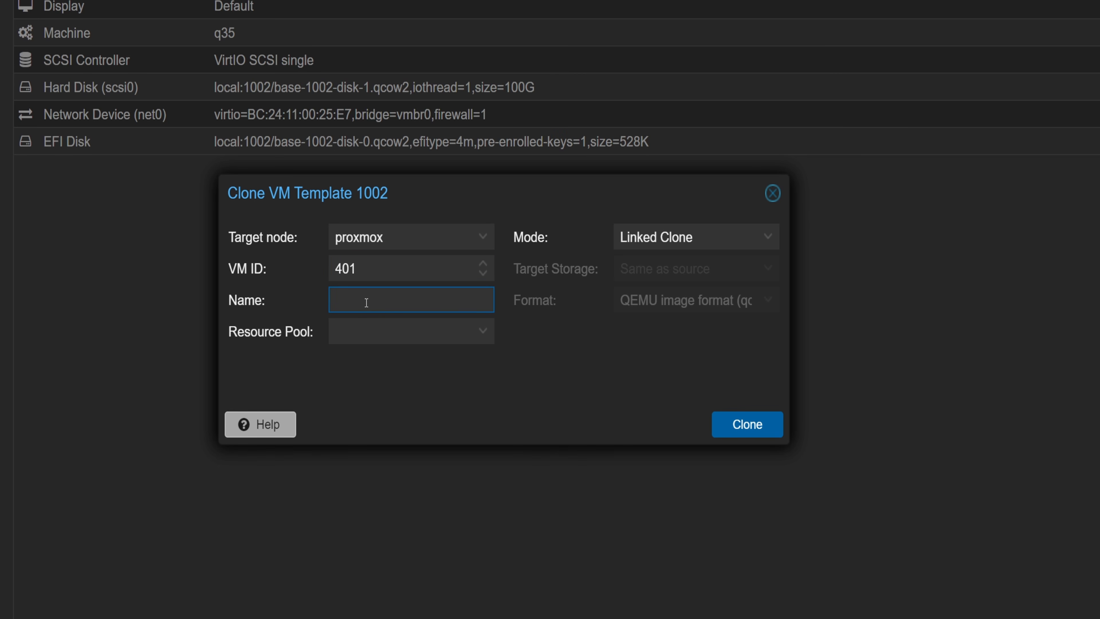
{"action": "type", "text": "VLAN"}
{"action": "left_click", "coordinate": [741, 423]}
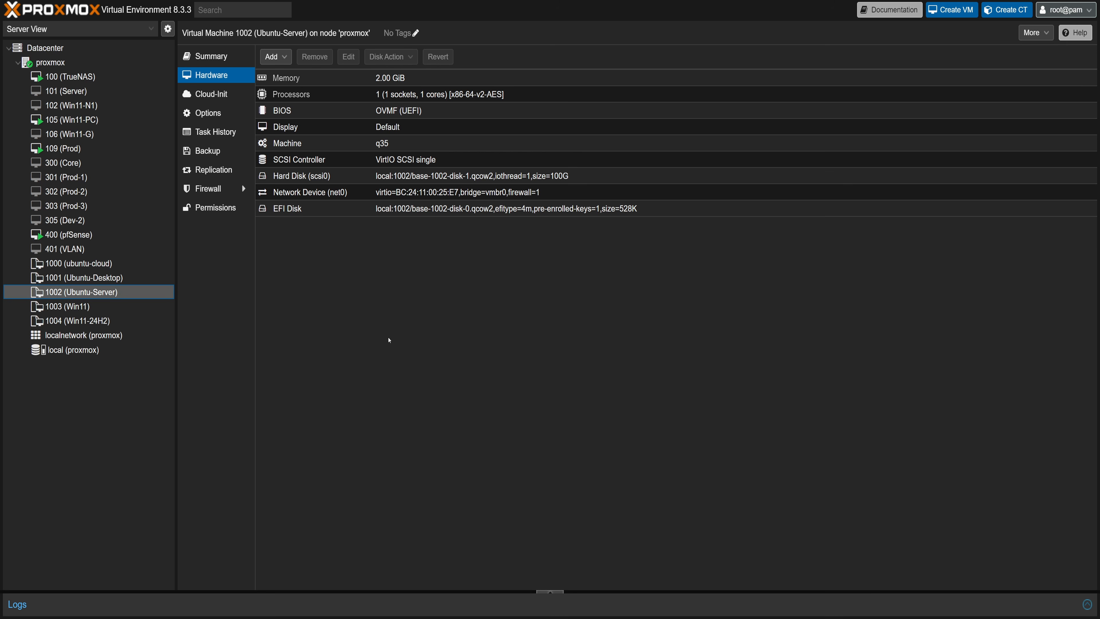
Change the network device bridge of VM 401 from vmbr0 to vmbr1.
{"action": "left_click", "coordinate": [65, 249]}
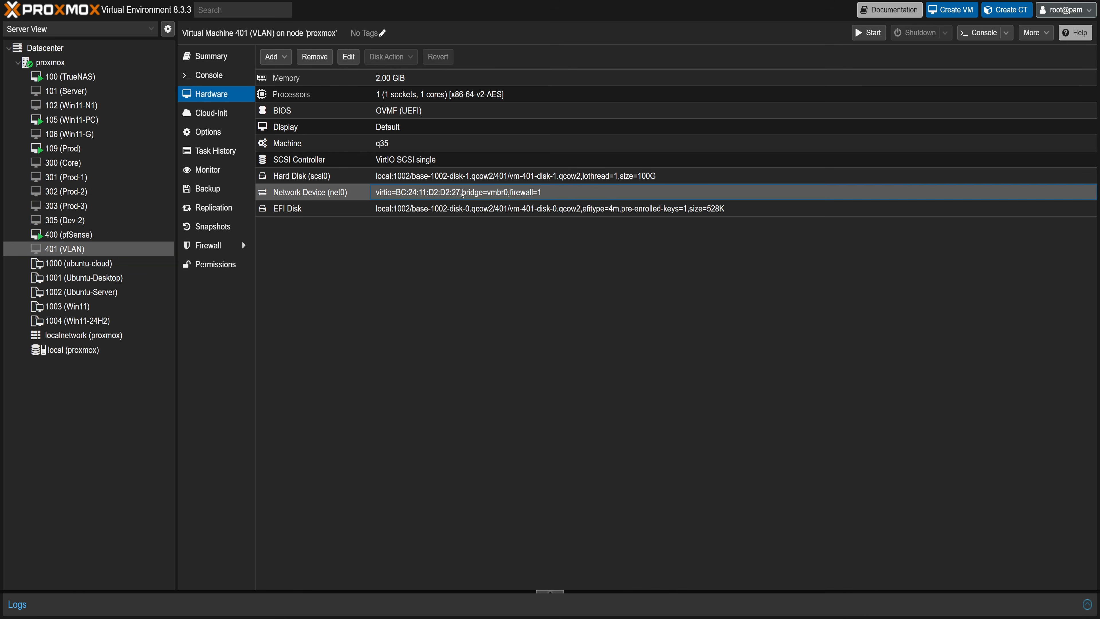
{"action": "double_click", "coordinate": [462, 192]}
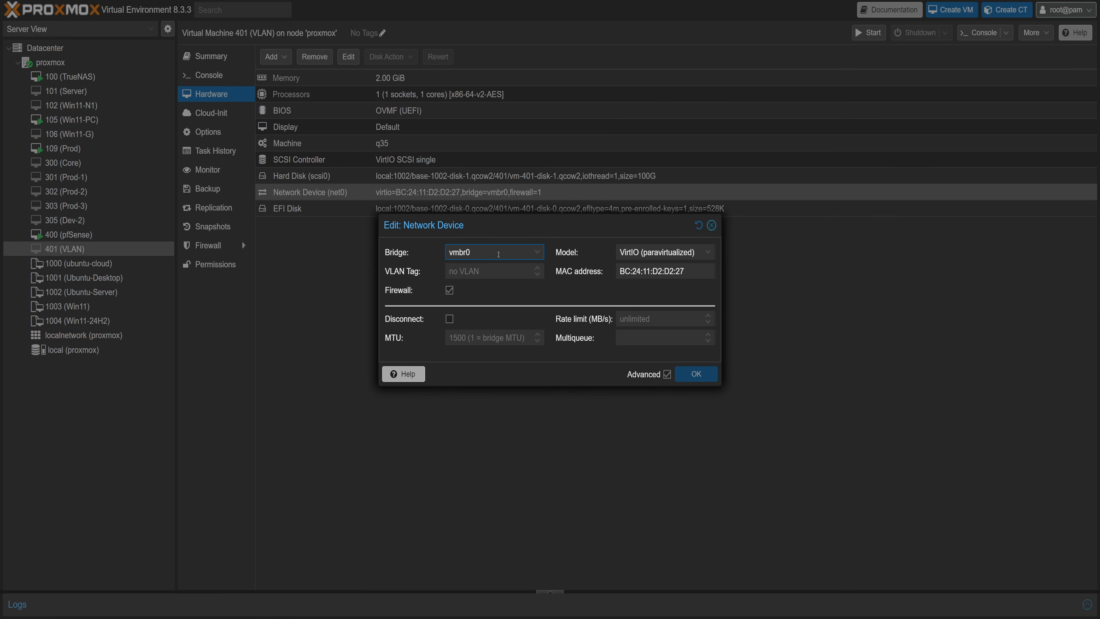
{"action": "left_click", "coordinate": [499, 254]}
{"action": "left_click", "coordinate": [491, 306]}
{"action": "left_click", "coordinate": [689, 372]}
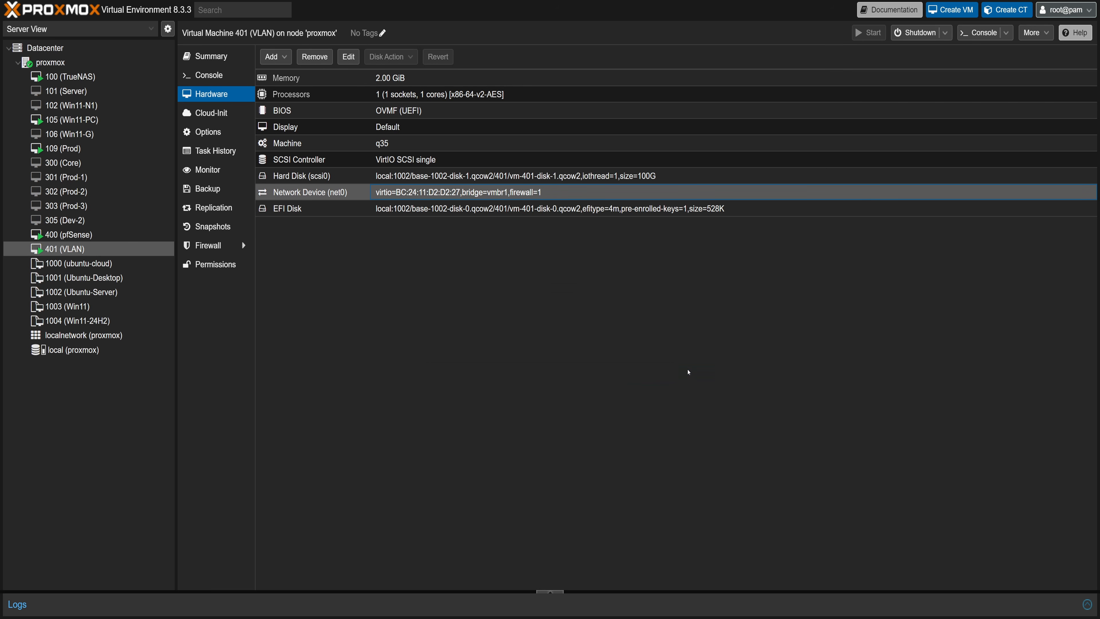
Start VM 401 from its console and log in as tech with the account password.
{"action": "left_click", "coordinate": [210, 78]}
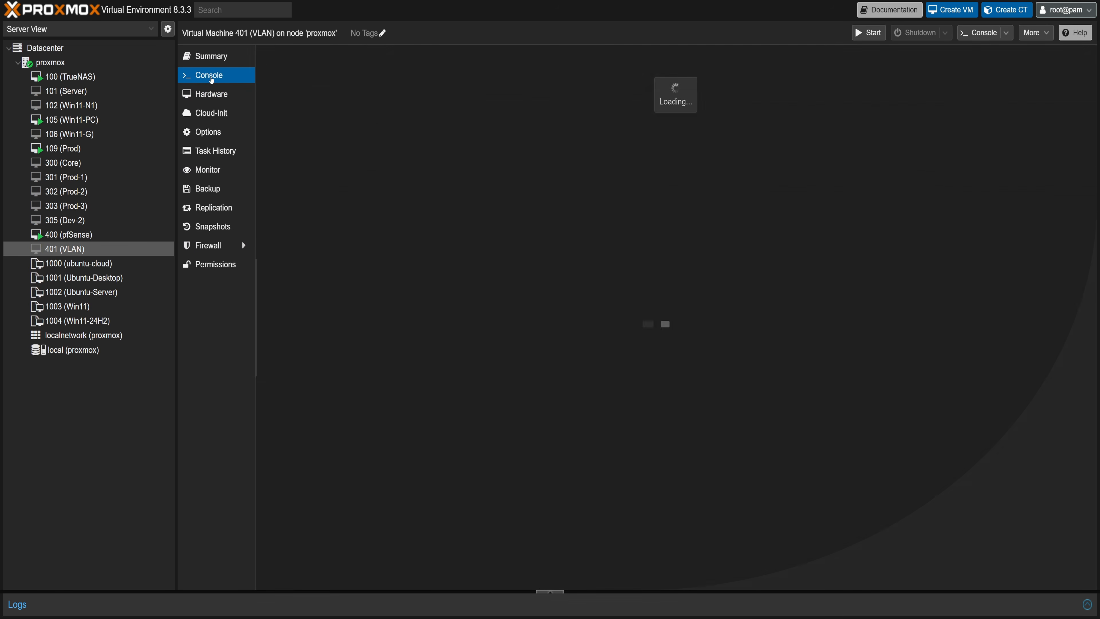
{"action": "left_click", "coordinate": [685, 328]}
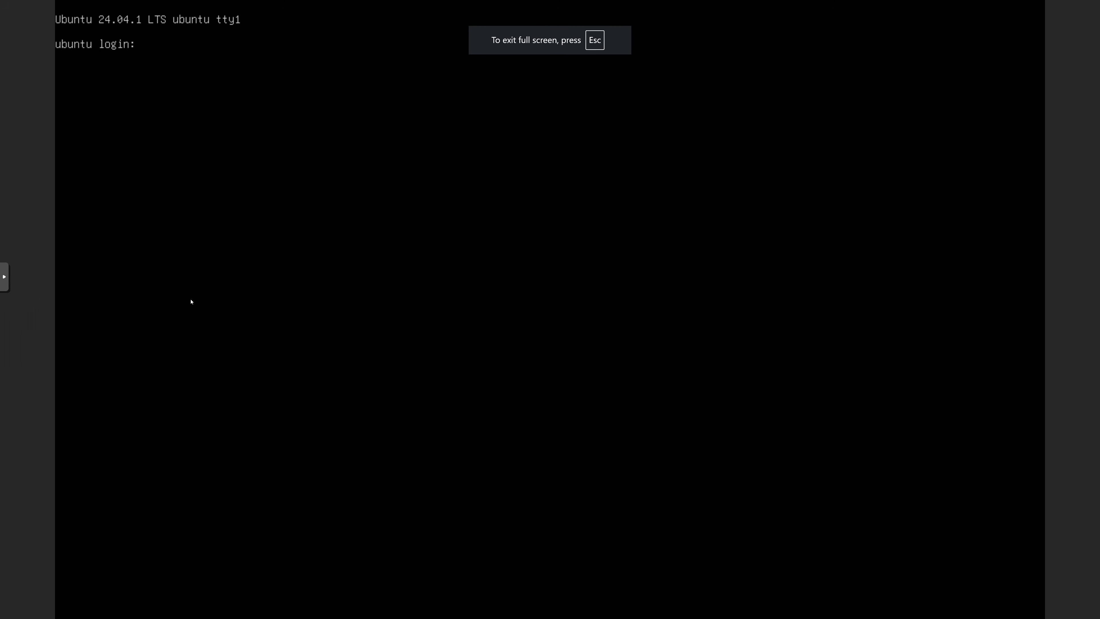
{"action": "type", "text": "tech"}
{"action": "key", "text": "Return"}
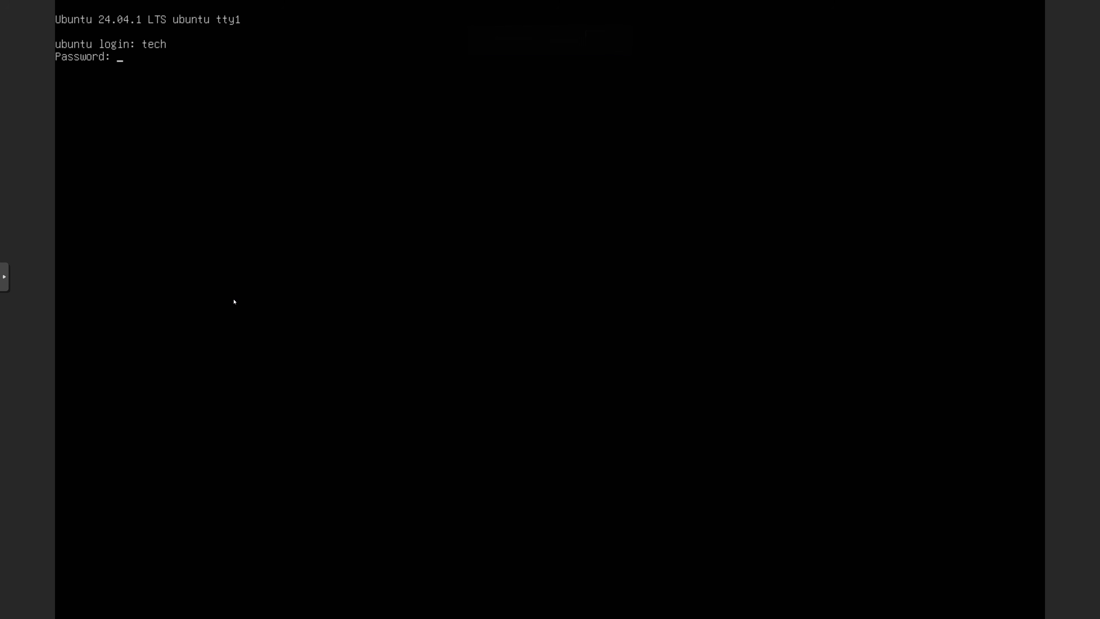
{"action": "key", "text": "Return"}
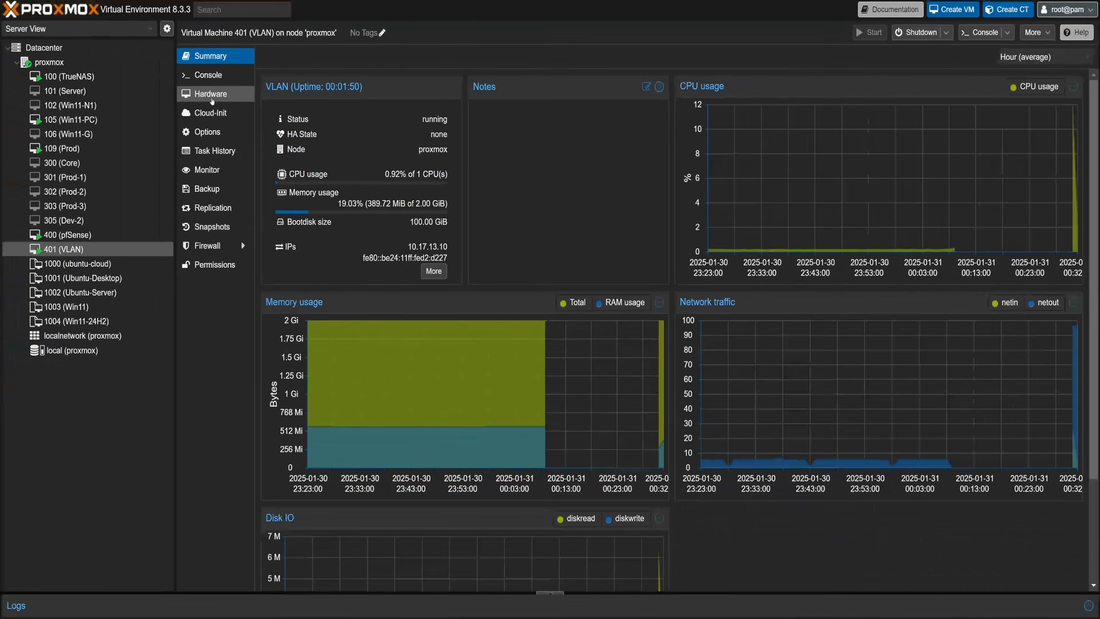
Run sudo apt update and sudo apt upgrade in the VM's console.
{"action": "left_click", "coordinate": [209, 75]}
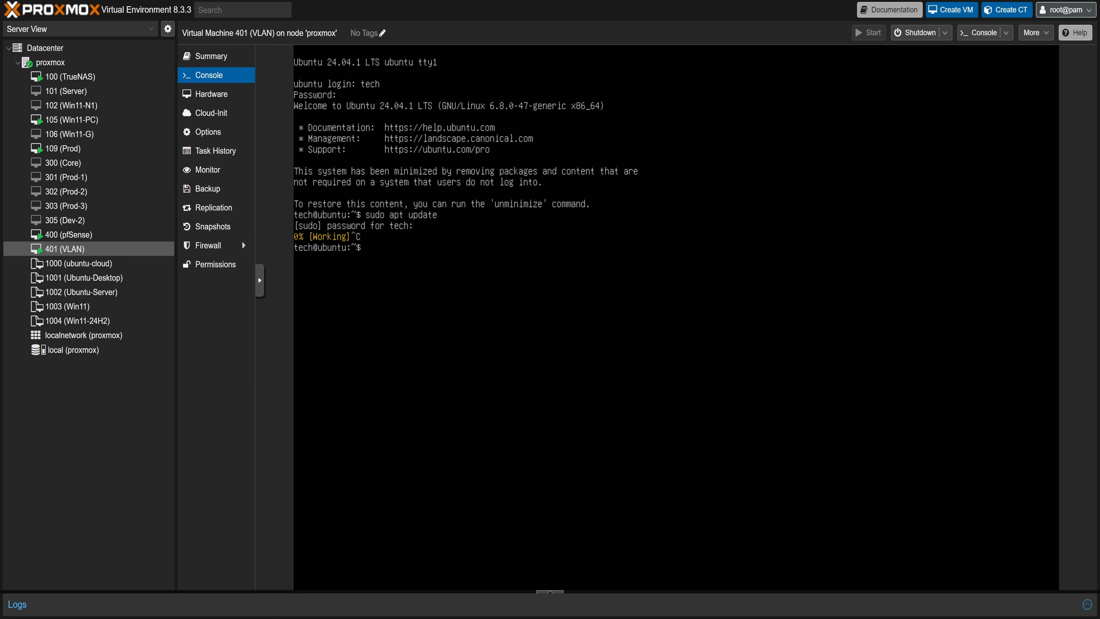
{"action": "type", "text": "sudo apt update"}
{"action": "key", "text": "Return"}
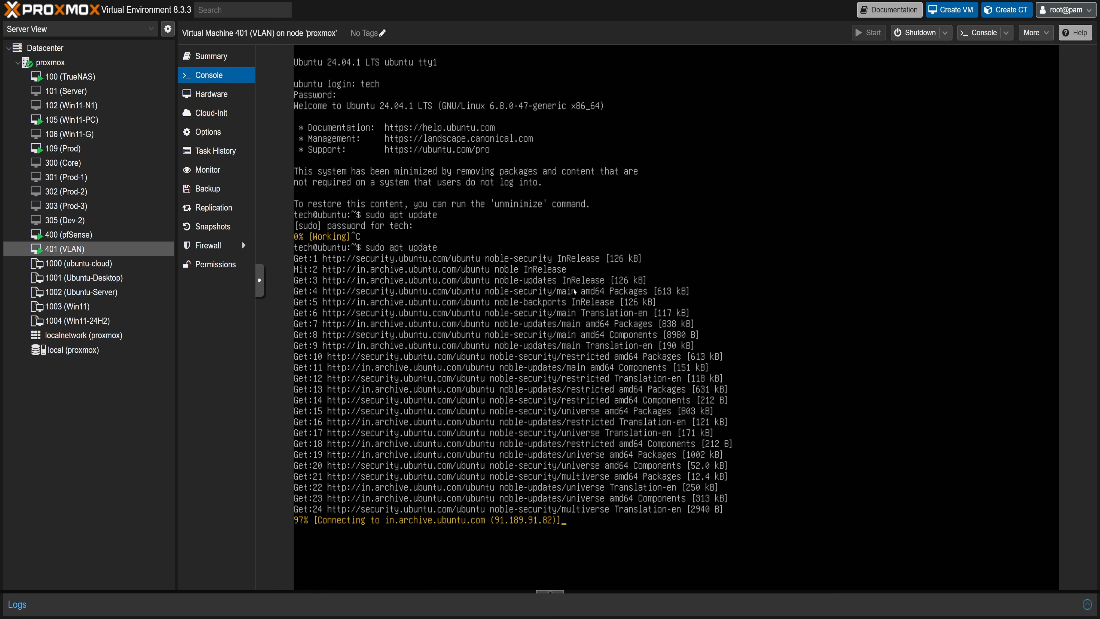
{"action": "type", "text": "sudo apt "}
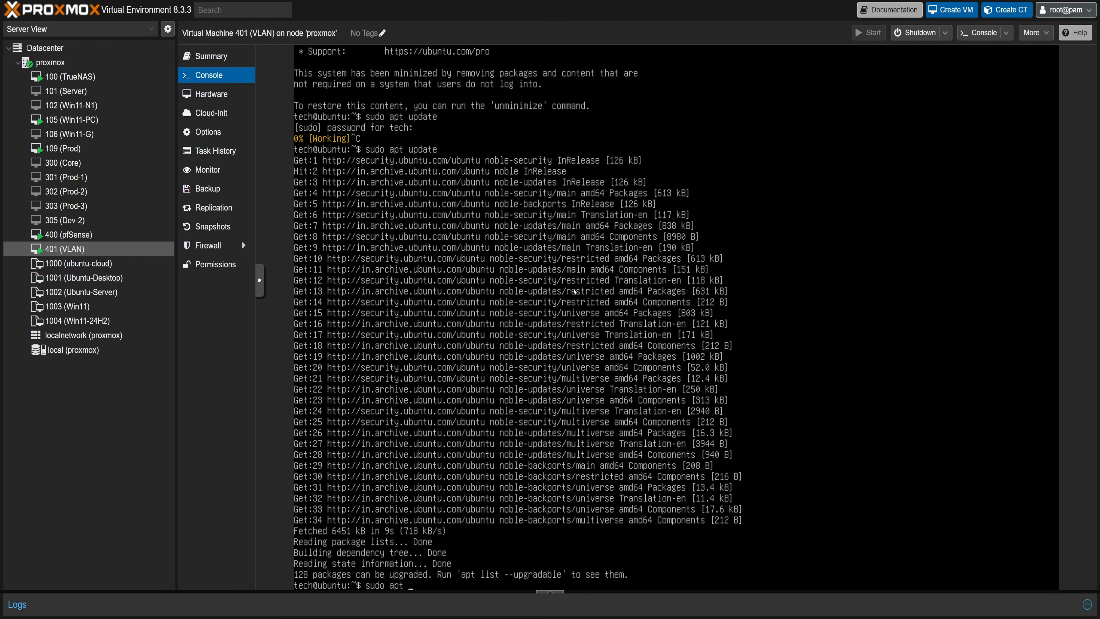
{"action": "type", "text": "upgrade"}
{"action": "key", "text": "Return"}
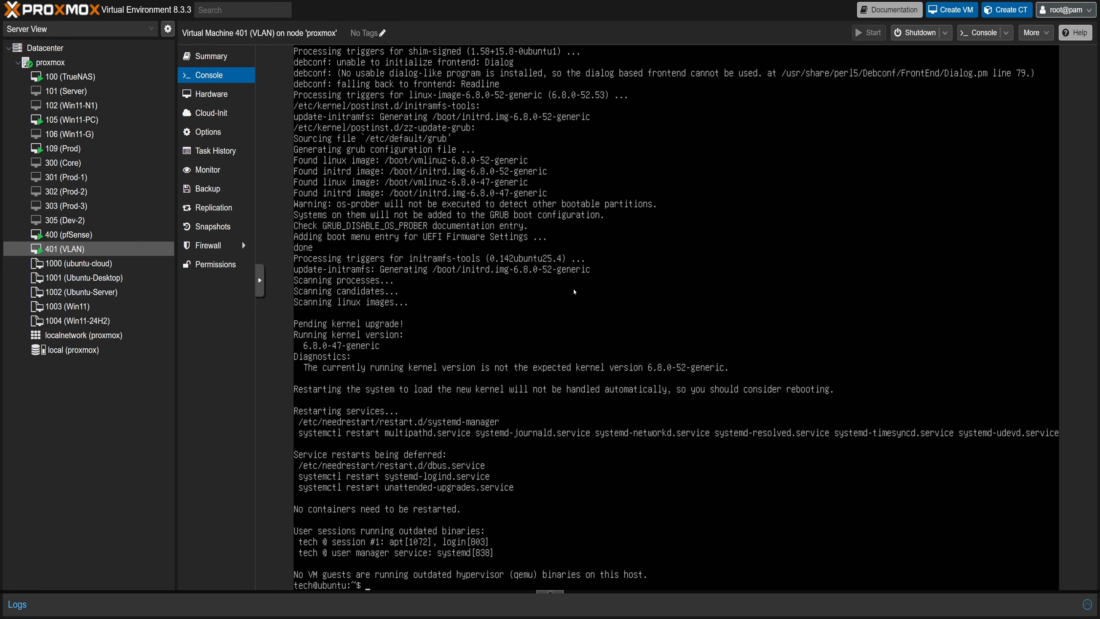
Install the iputils-ping package with sudo apt install iputils-ping.
{"action": "type", "text": "sudo apt install iputils-ping"}
{"action": "key", "text": "Return"}
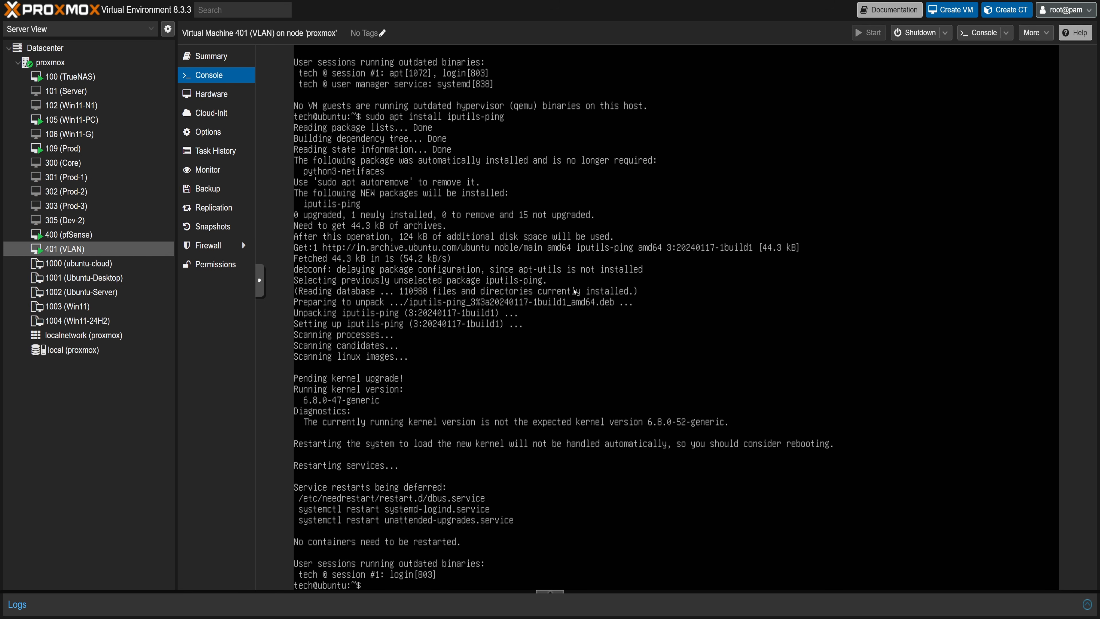
Set the VLAN tag of VM 401's network device to 3.
{"action": "left_click", "coordinate": [211, 94]}
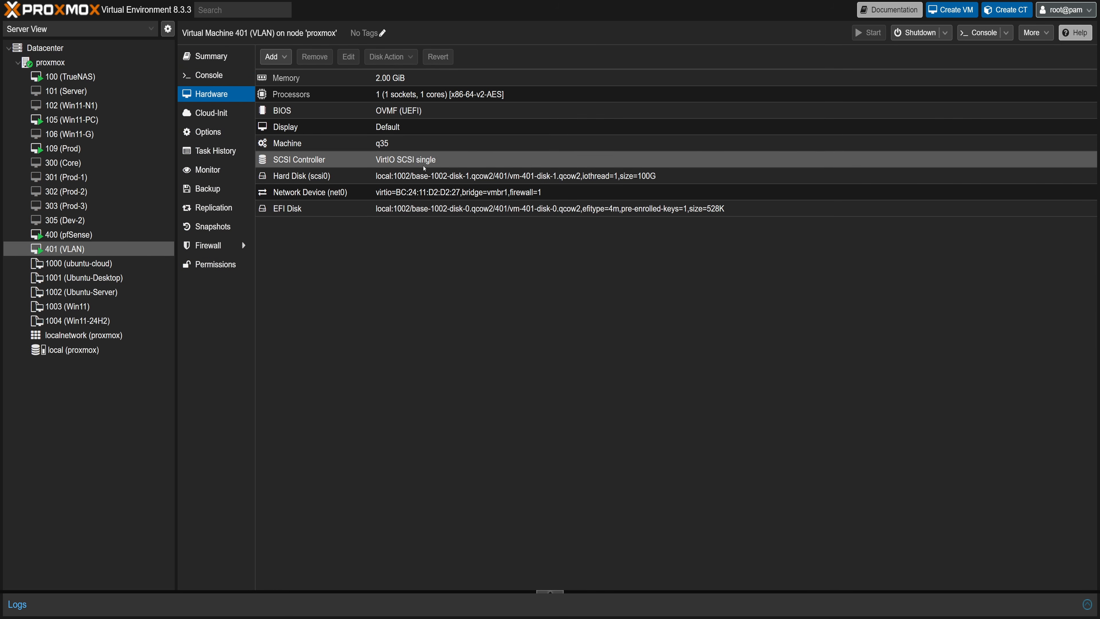
{"action": "double_click", "coordinate": [433, 192]}
{"action": "left_click", "coordinate": [474, 271]}
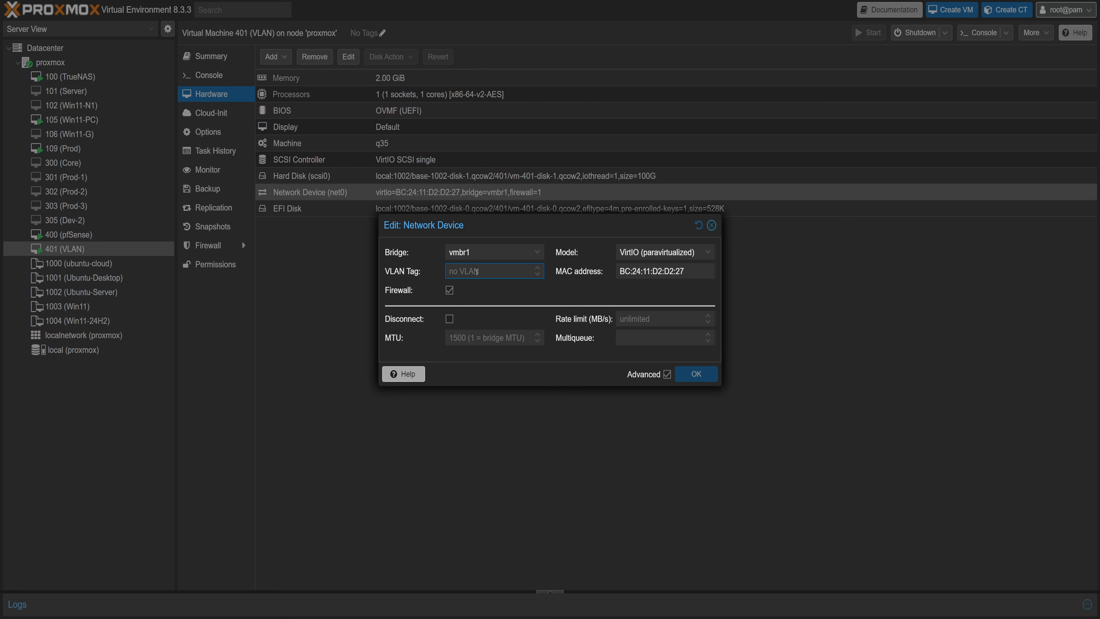
{"action": "type", "text": "3"}
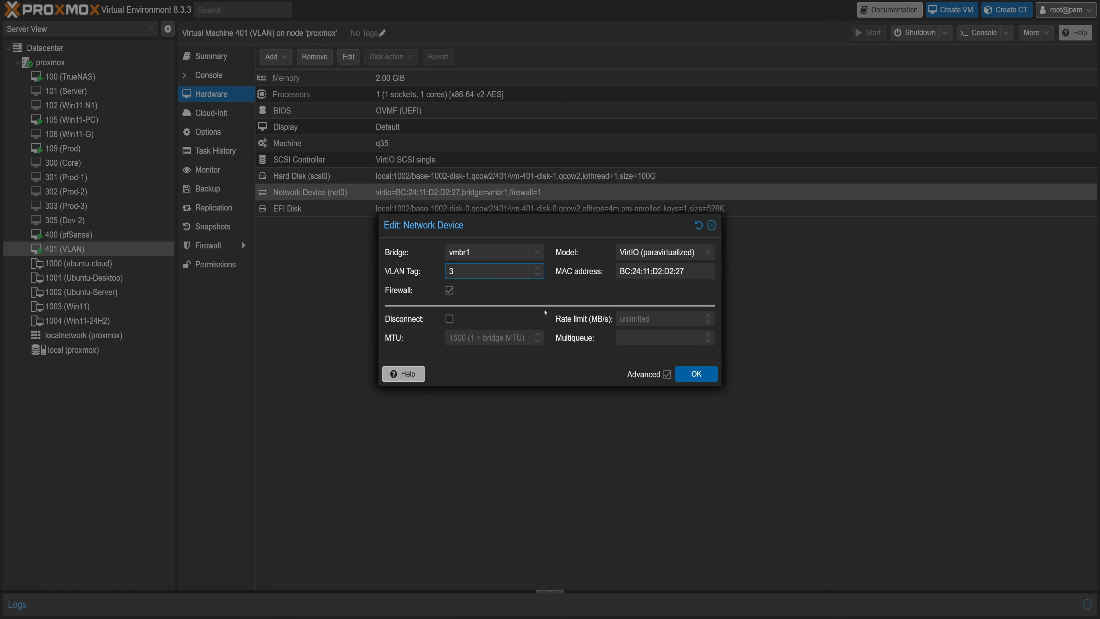
{"action": "left_click", "coordinate": [696, 373]}
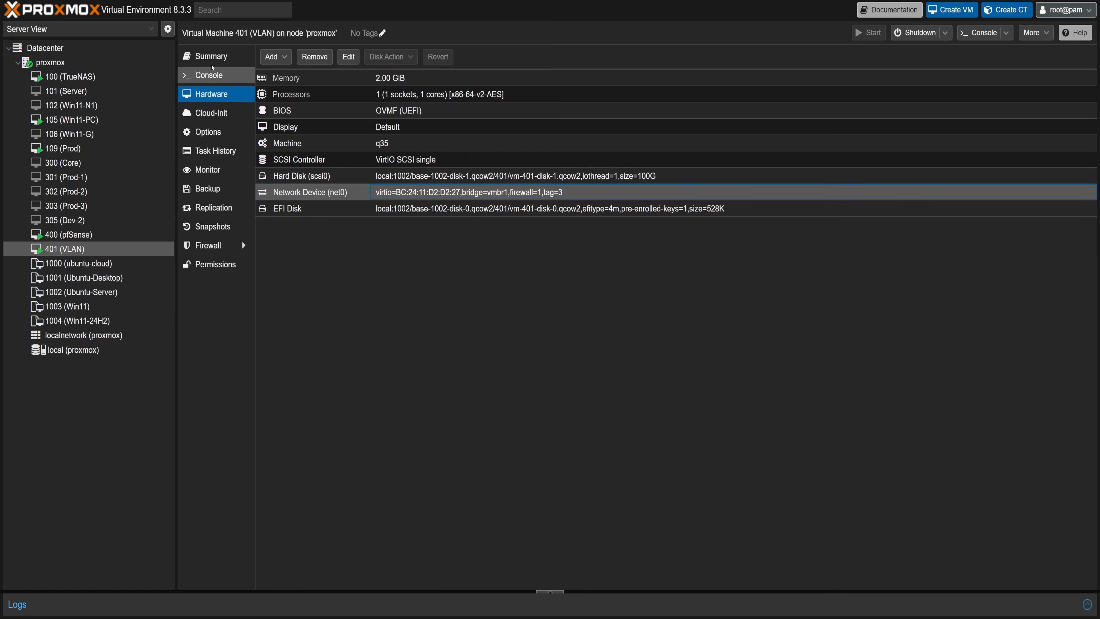
Switch to Windows PowerShell and ping 10.17.3.100.
{"action": "left_click", "coordinate": [212, 57]}
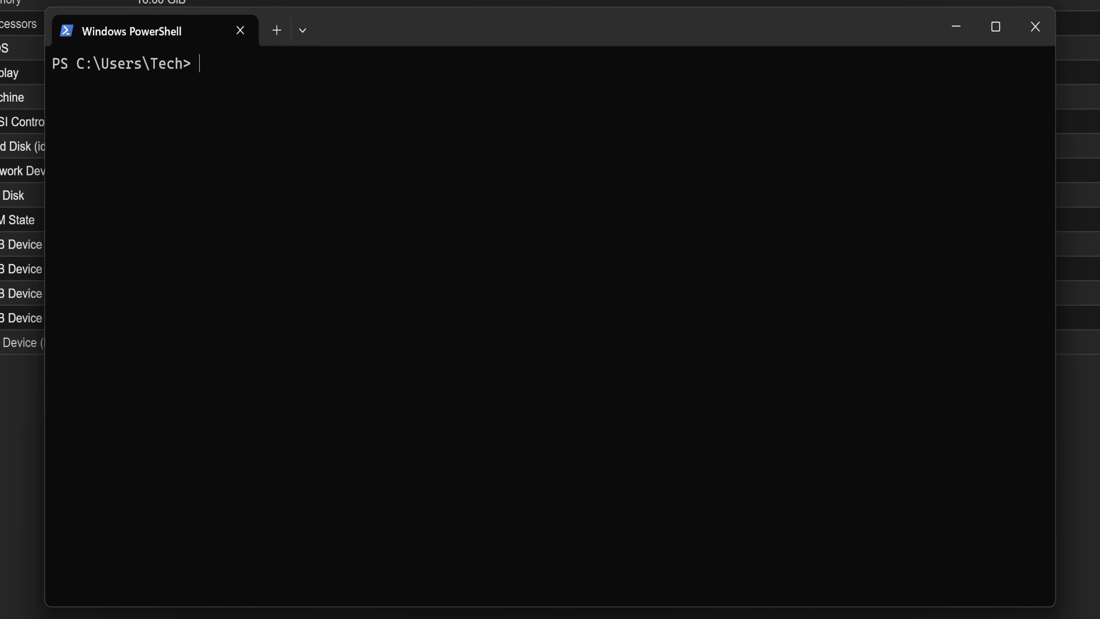
{"action": "type", "text": "ping 10.17.3.100"}
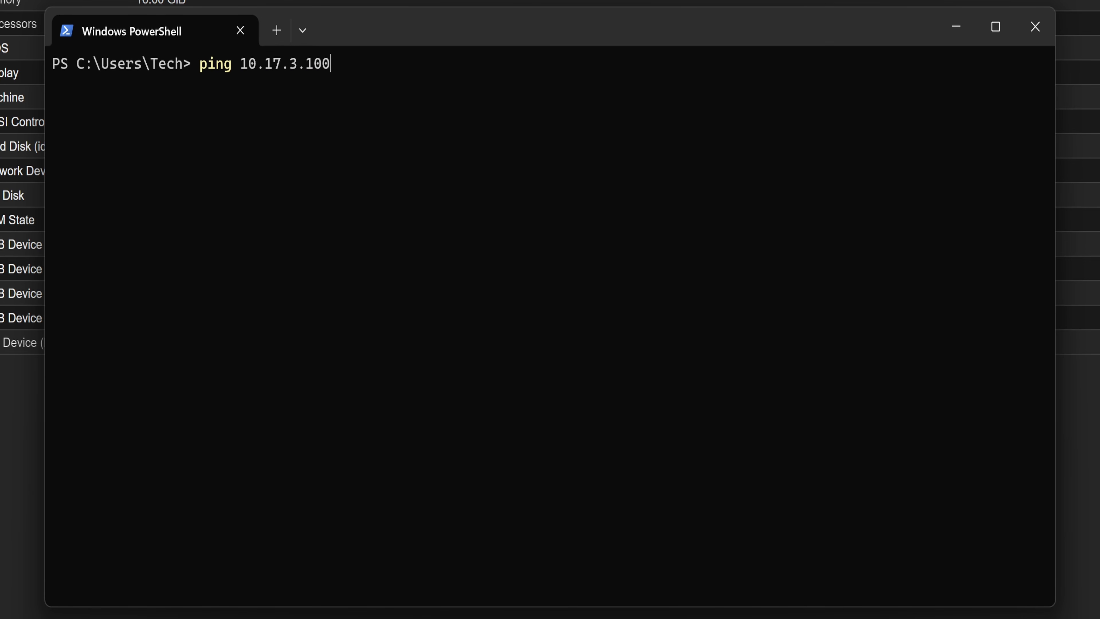
{"action": "key", "text": "Return"}
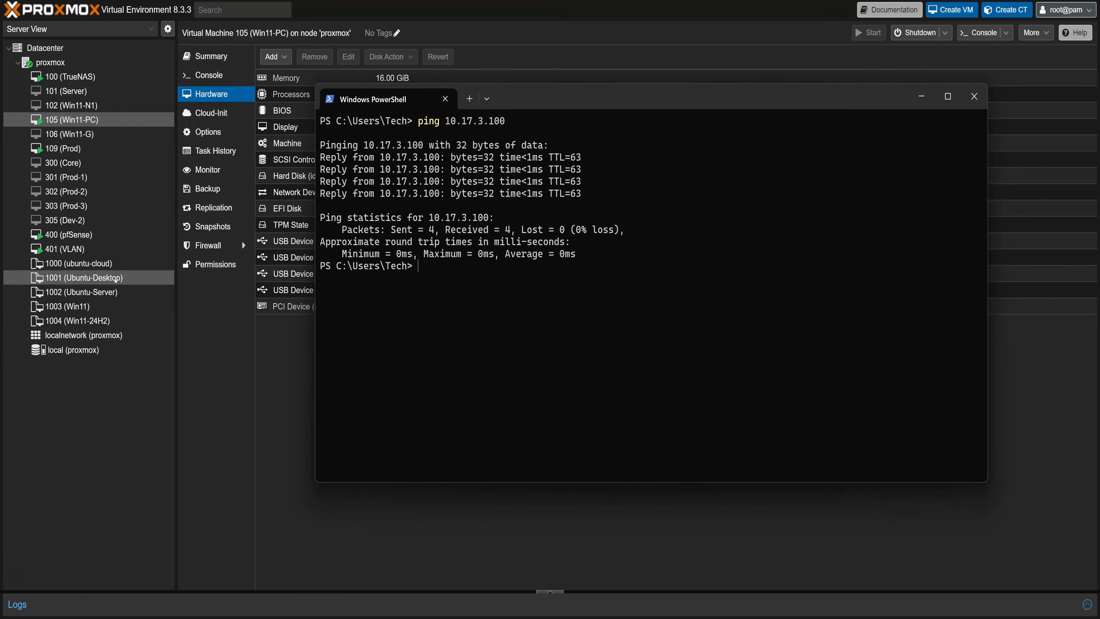
Open VM 401's console and ping google.com.
{"action": "left_click", "coordinate": [77, 248]}
{"action": "left_click", "coordinate": [209, 75]}
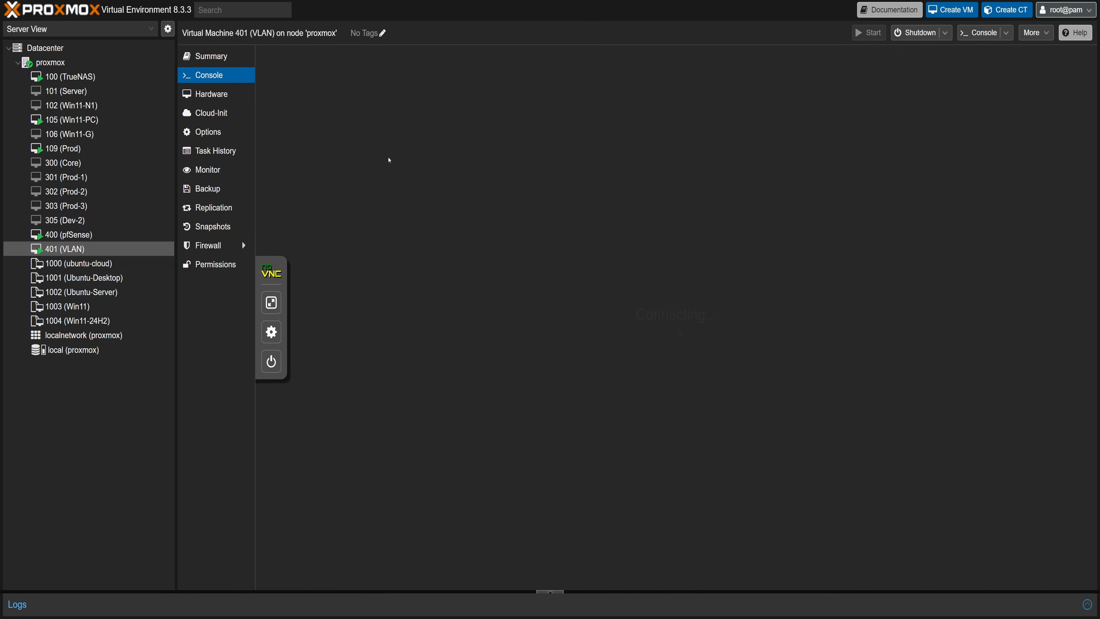
{"action": "left_click", "coordinate": [271, 317]}
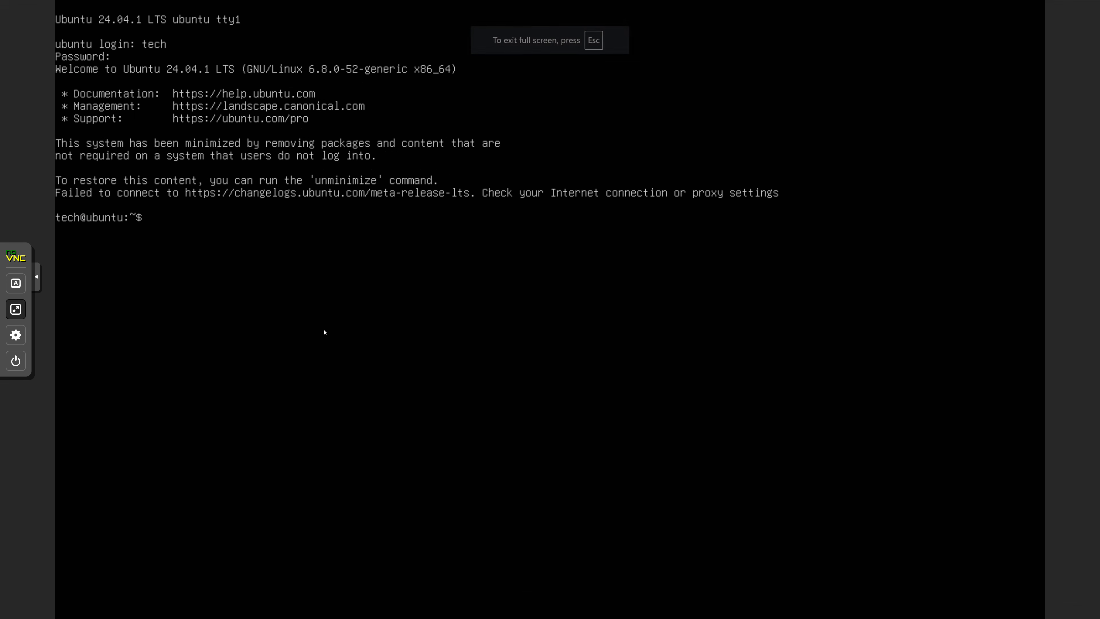
{"action": "type", "text": "p"}
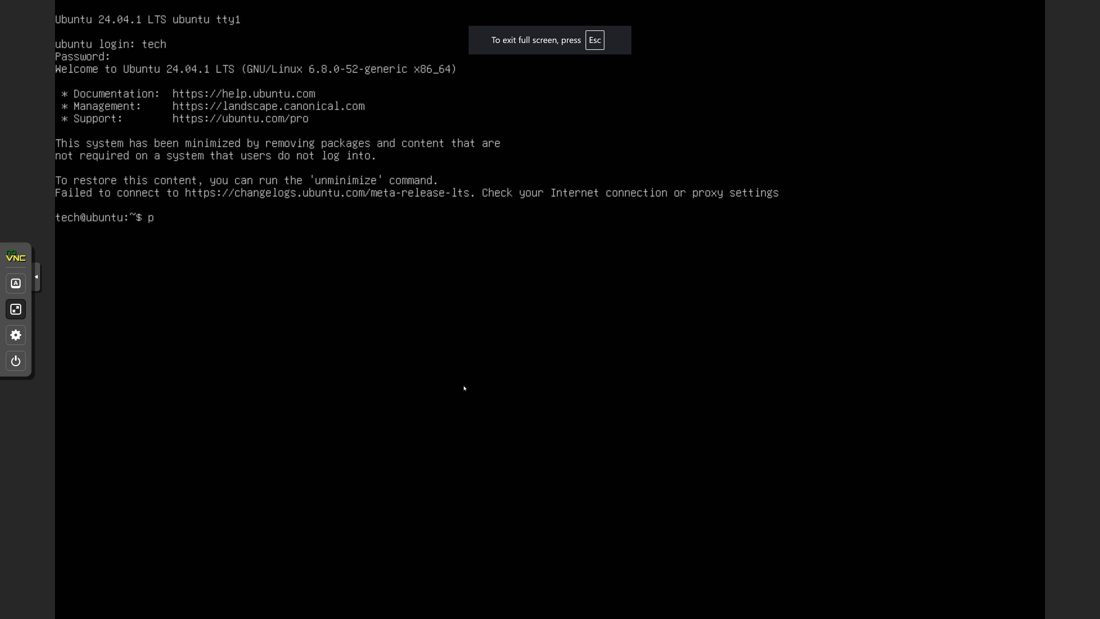
{"action": "type", "text": "ing google.com"}
{"action": "key", "text": "Return"}
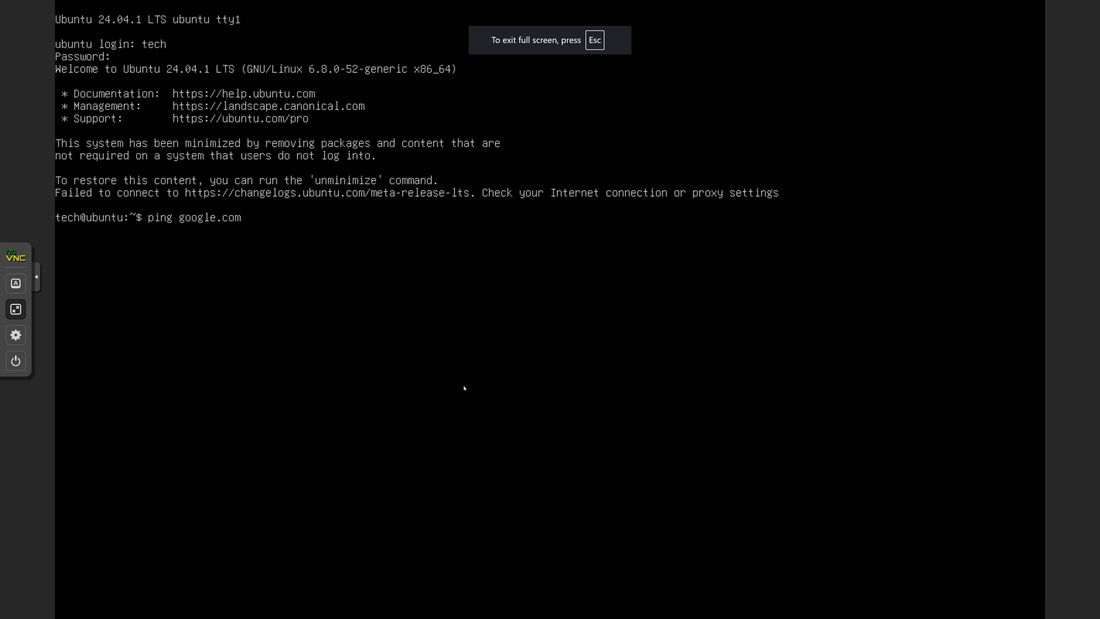
Stop the running ping and ping 10.17.13.13 from VM 401's console.
{"action": "key", "text": "ctrl+c"}
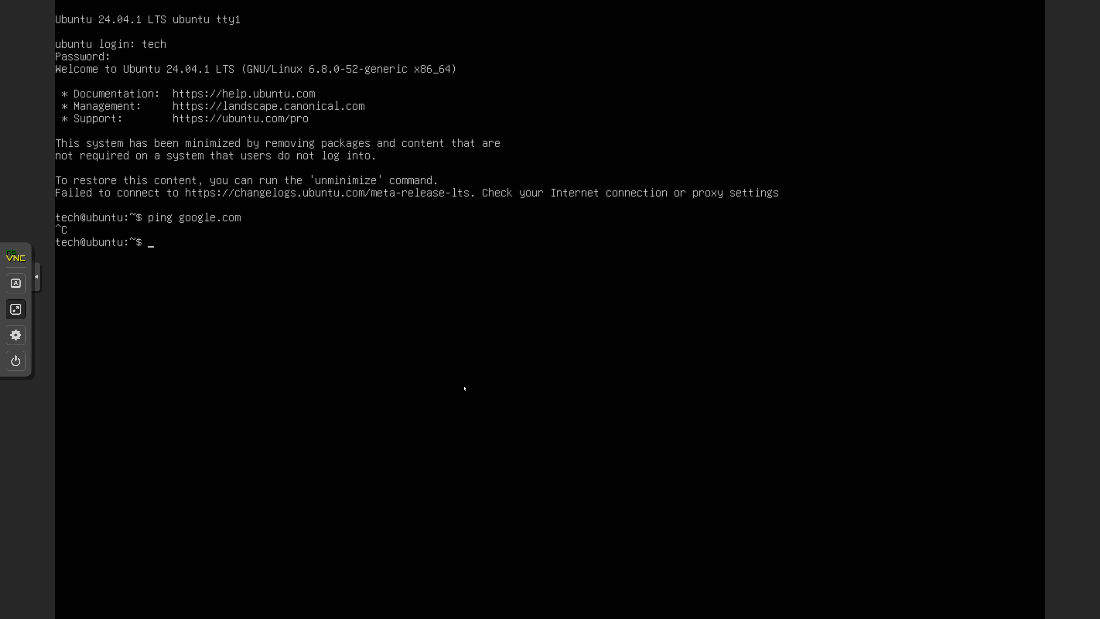
{"action": "type", "text": "ping 10.17.13.13"}
{"action": "key", "text": "Return"}
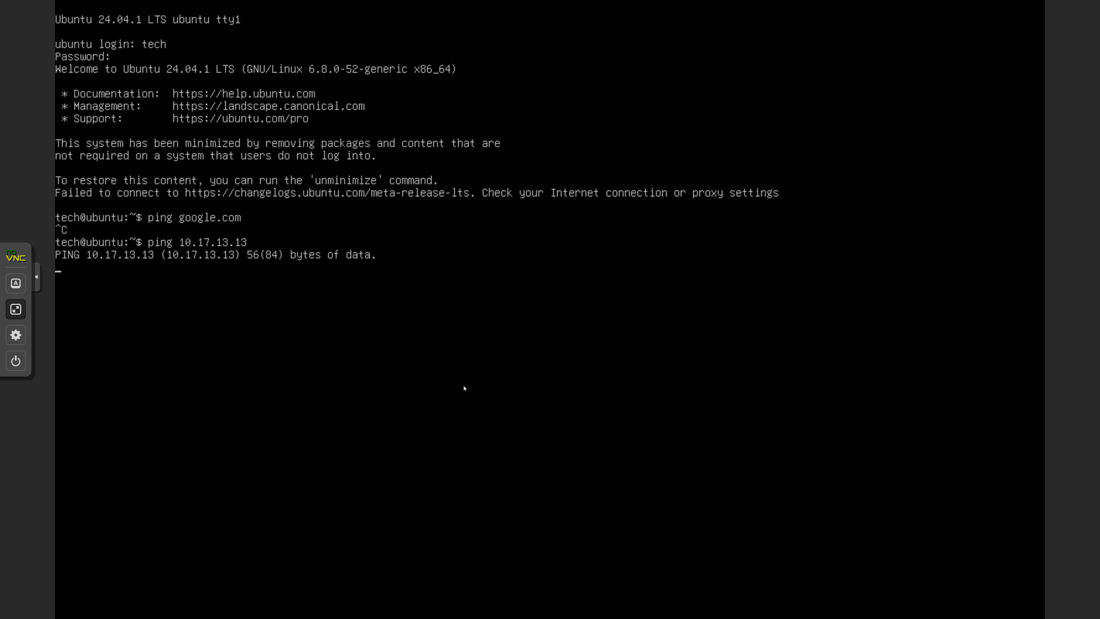
{"action": "key", "text": "ctrl+c"}
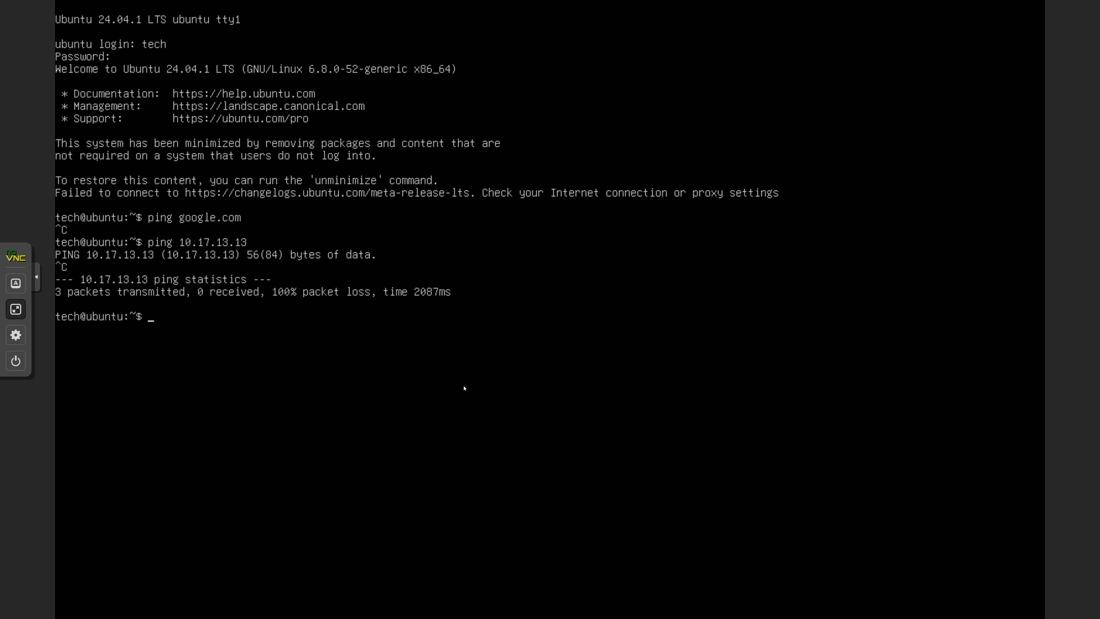
Ping 192.168.0.10 from the VM and stop it.
{"action": "type", "text": "ping 192.168.0.10"}
{"action": "key", "text": "Return"}
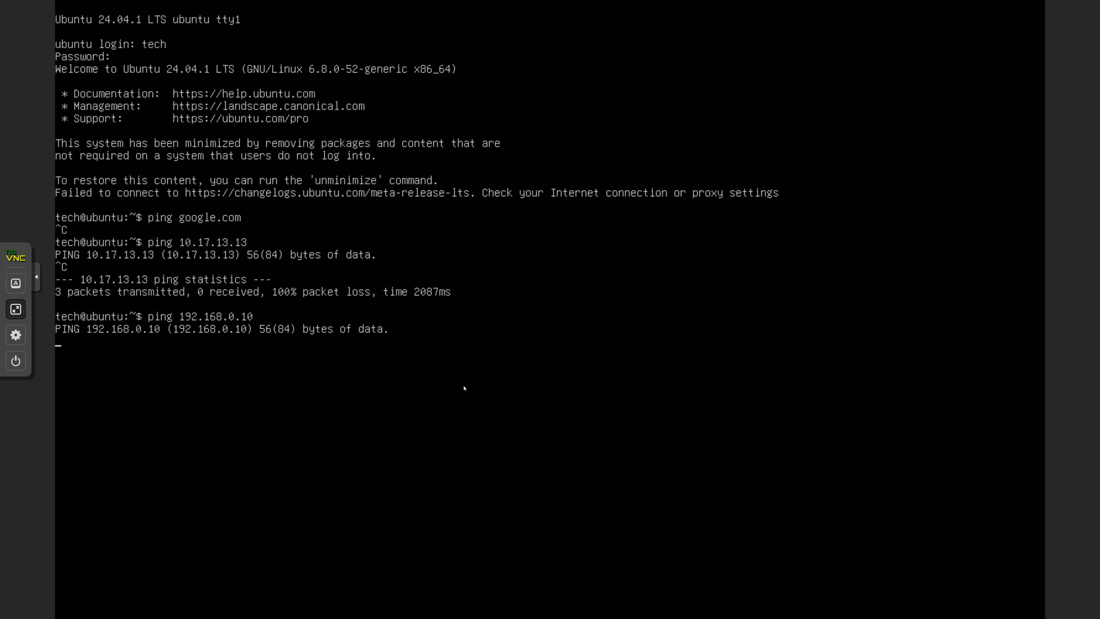
{"action": "key", "text": "ctrl+c"}
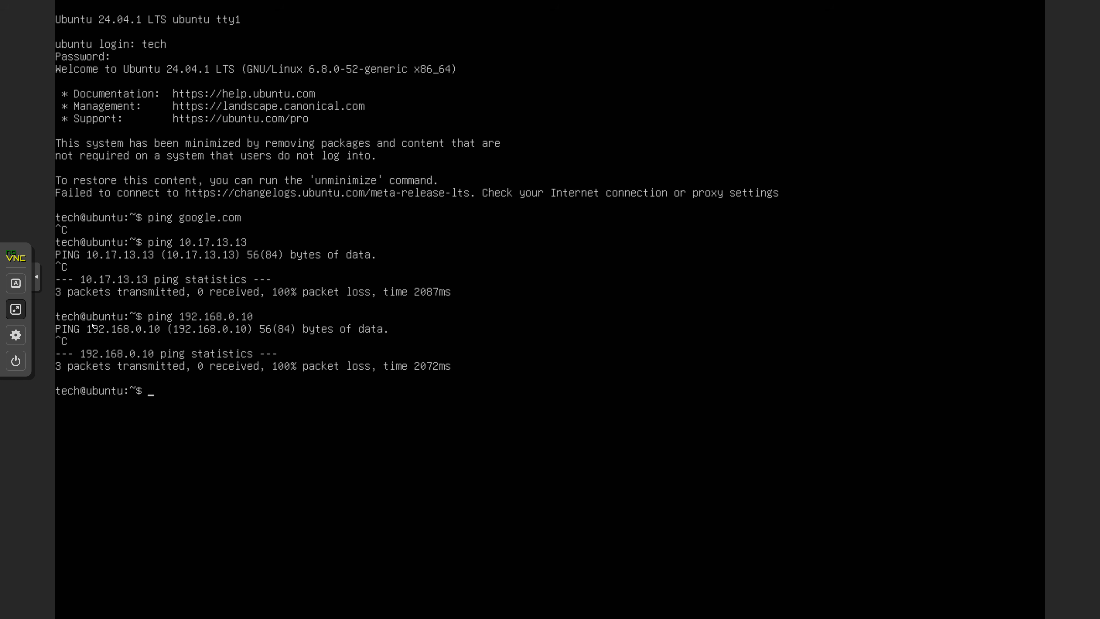
Start a new pass rule for the VLAN3 interface in pfSense and set its protocol to Any.
{"action": "left_click", "coordinate": [16, 309]}
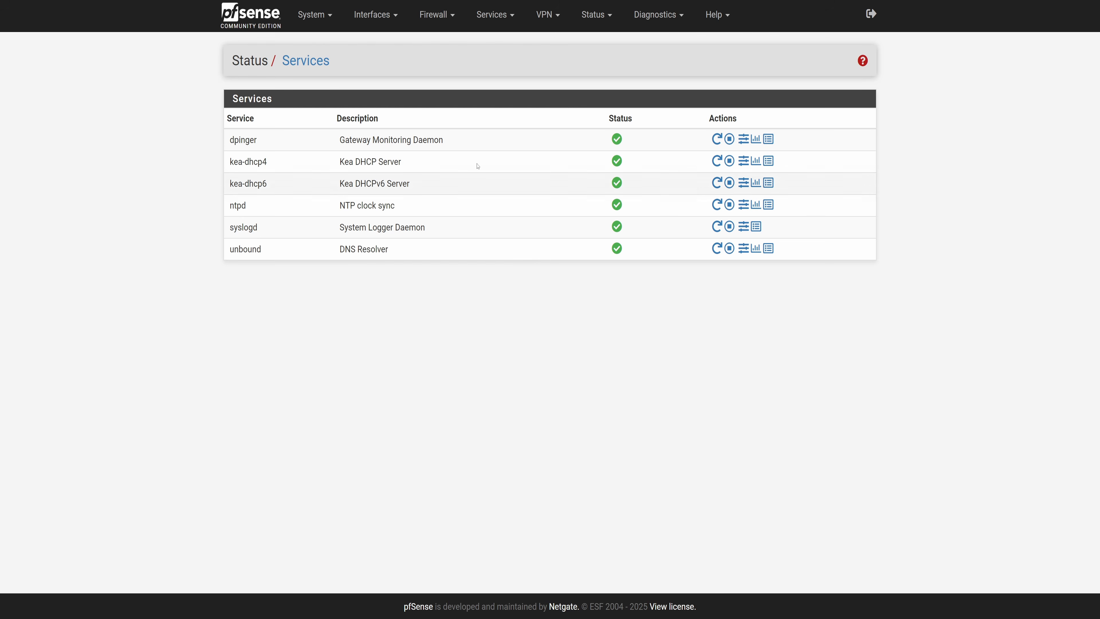
{"action": "left_click", "coordinate": [434, 16]}
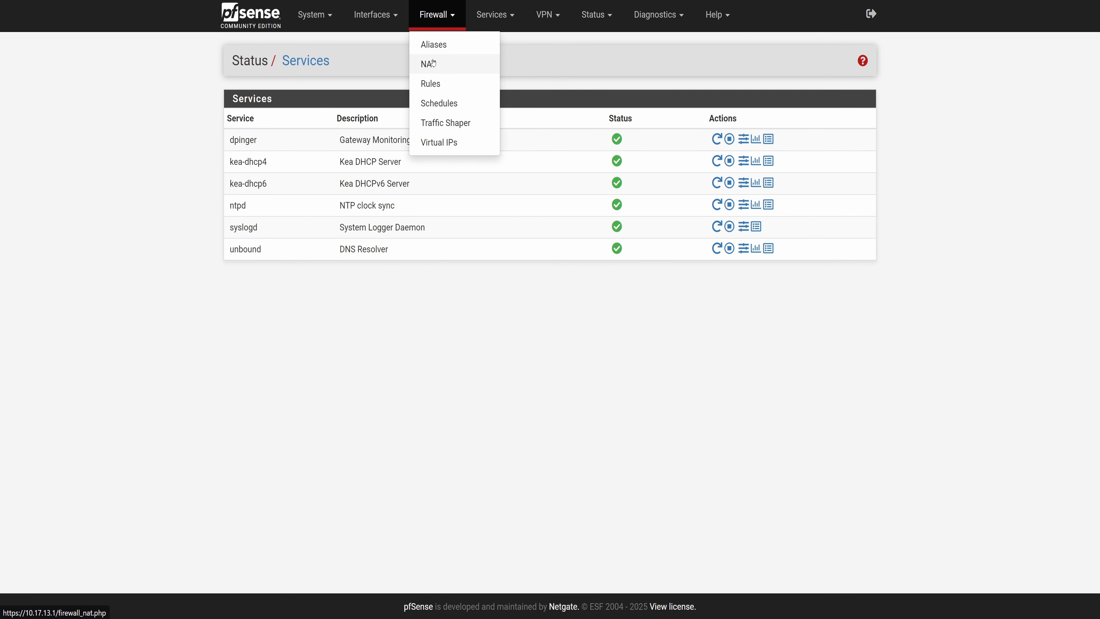
{"action": "left_click", "coordinate": [433, 85]}
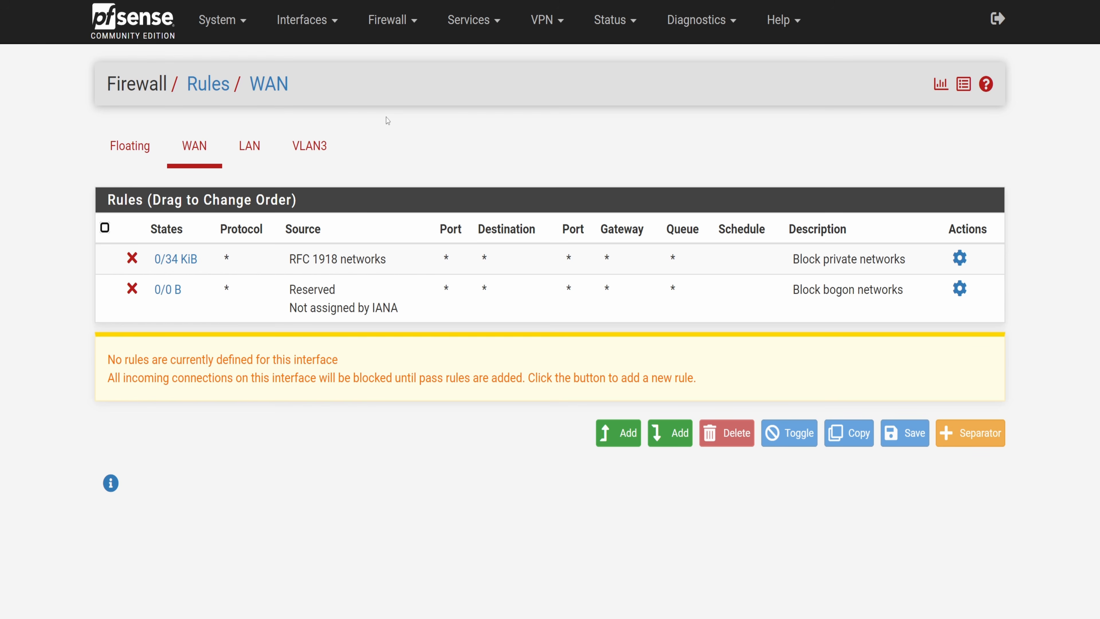
{"action": "left_click", "coordinate": [326, 145]}
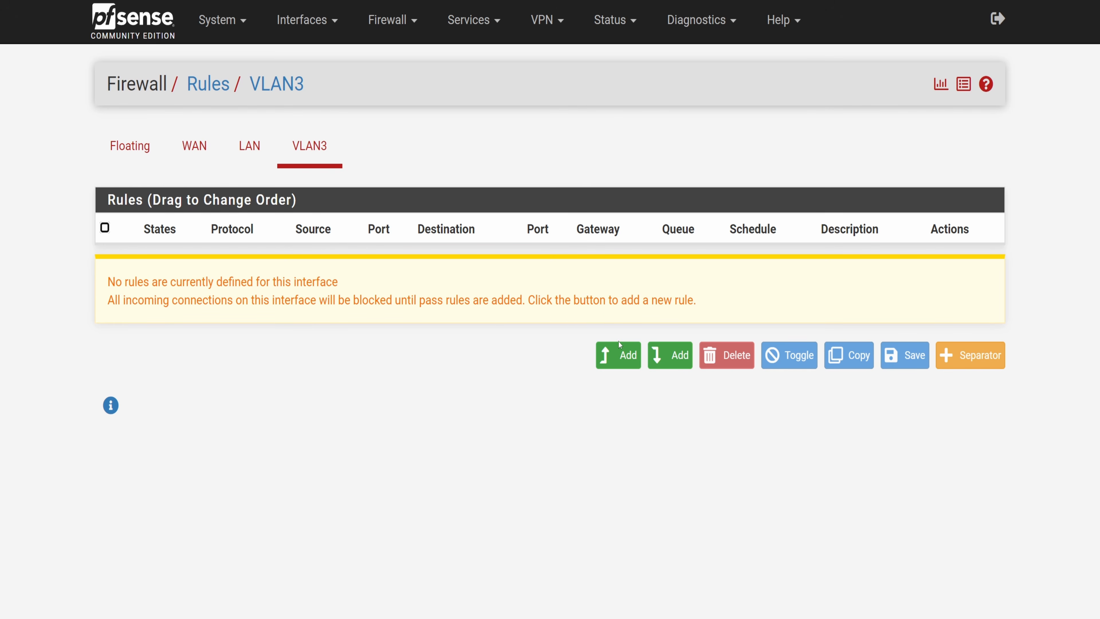
{"action": "left_click", "coordinate": [621, 356]}
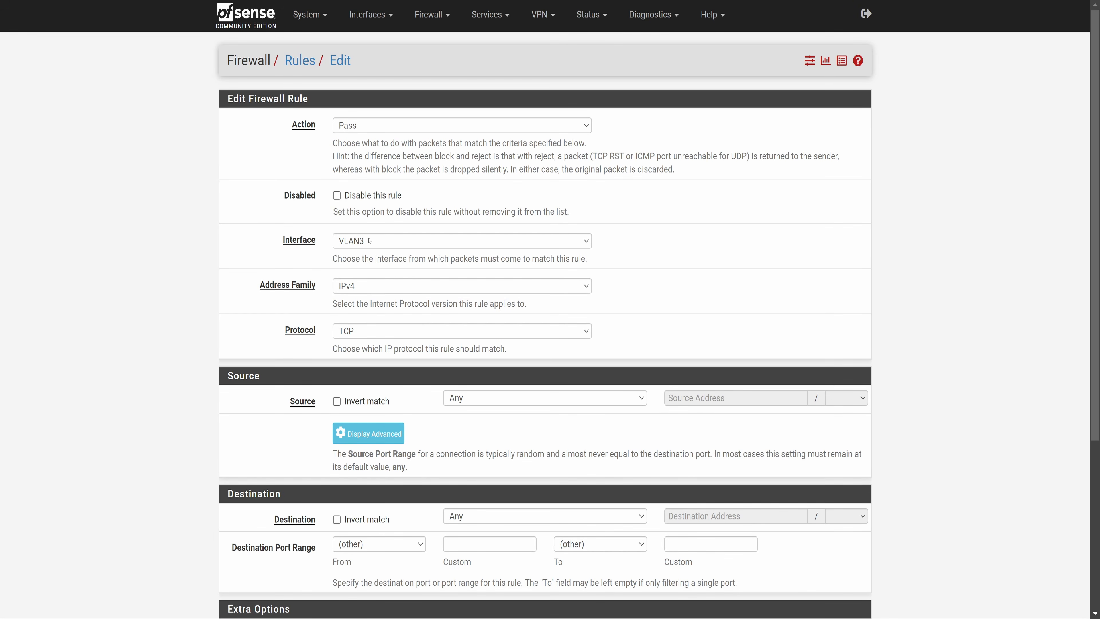
{"action": "left_click", "coordinate": [368, 331]}
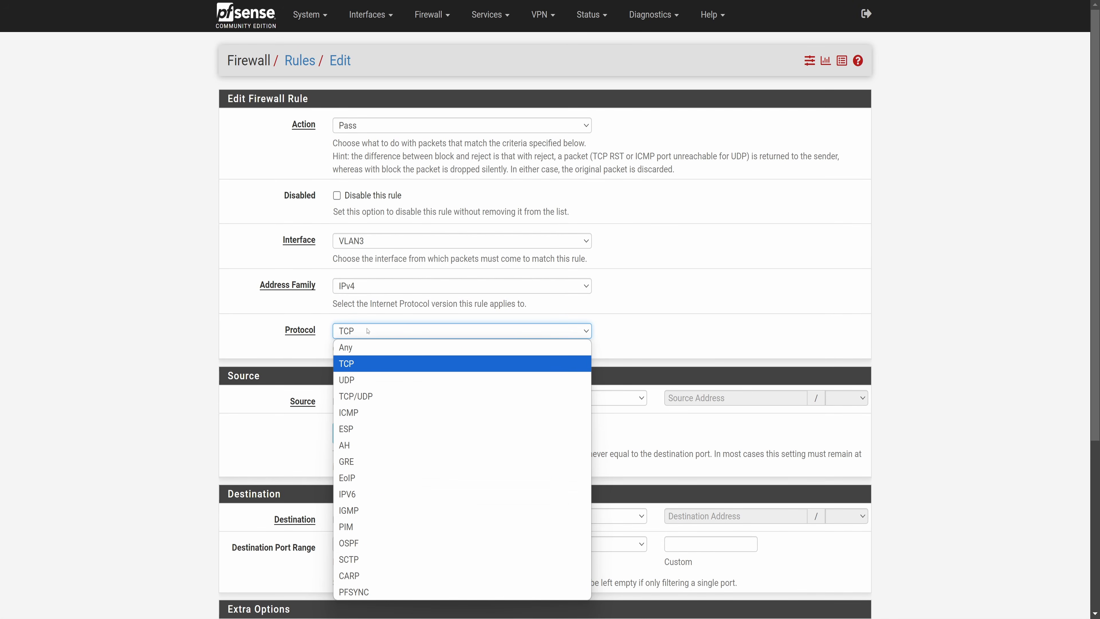
{"action": "left_click", "coordinate": [366, 348]}
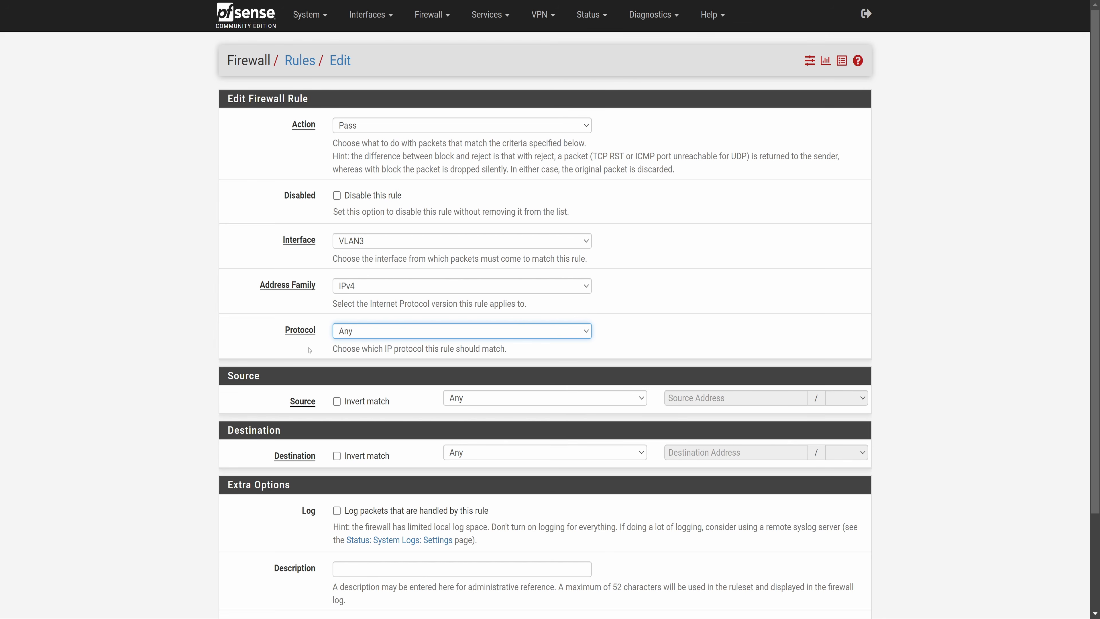
Set the rule's source to VLAN3 subnets, save the rule and apply the firewall changes.
{"action": "scroll", "coordinate": [308, 351], "scroll_direction": "down", "scroll_amount": 3}
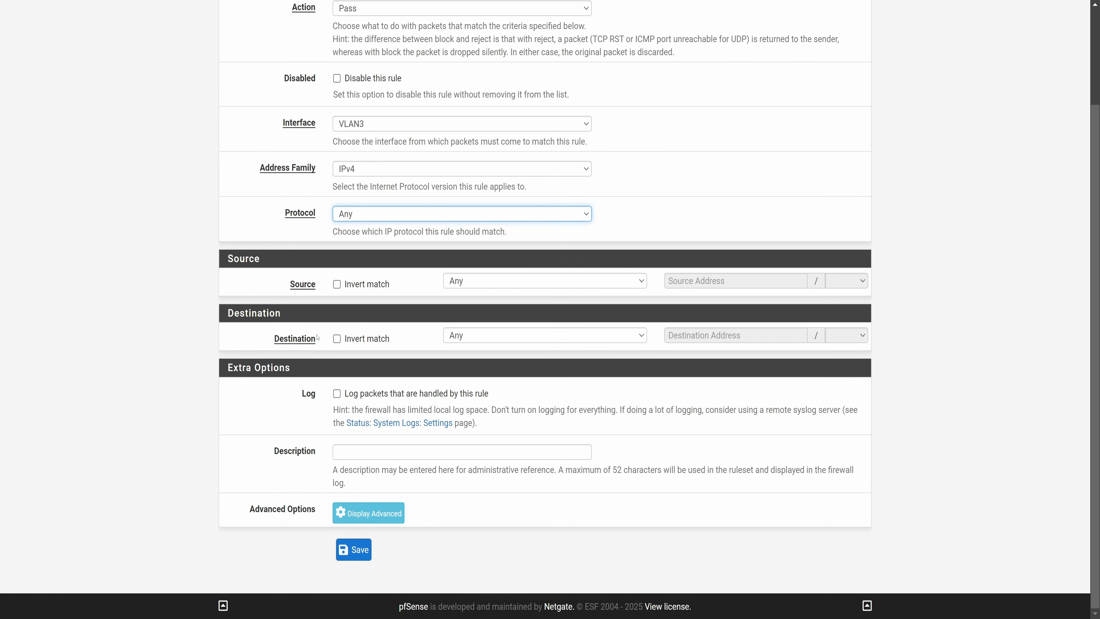
{"action": "left_click", "coordinate": [500, 288]}
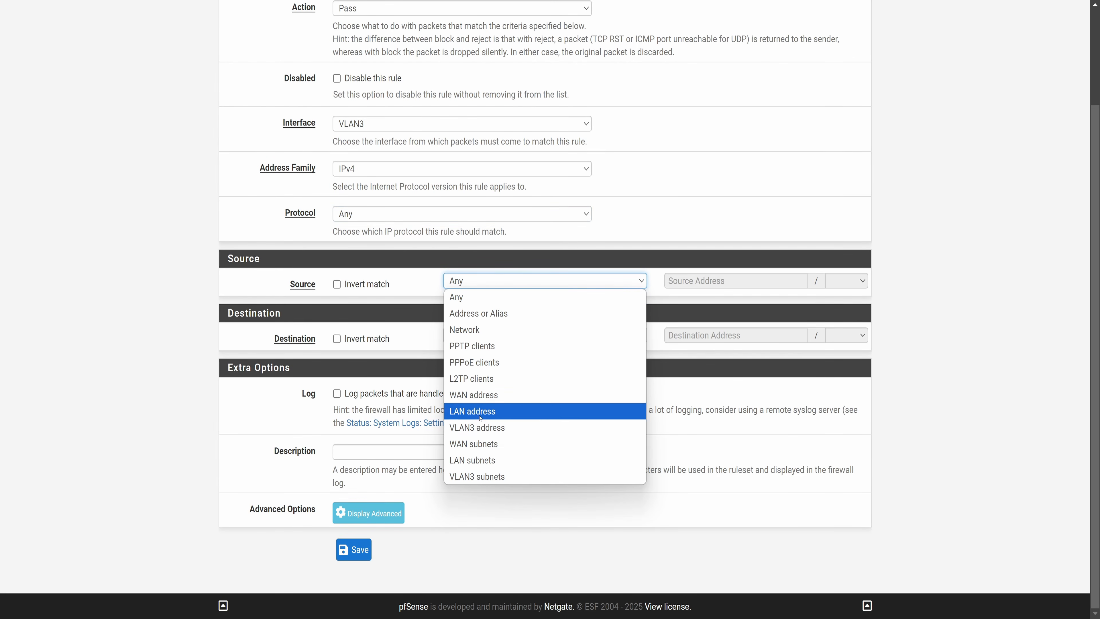
{"action": "left_click", "coordinate": [494, 477]}
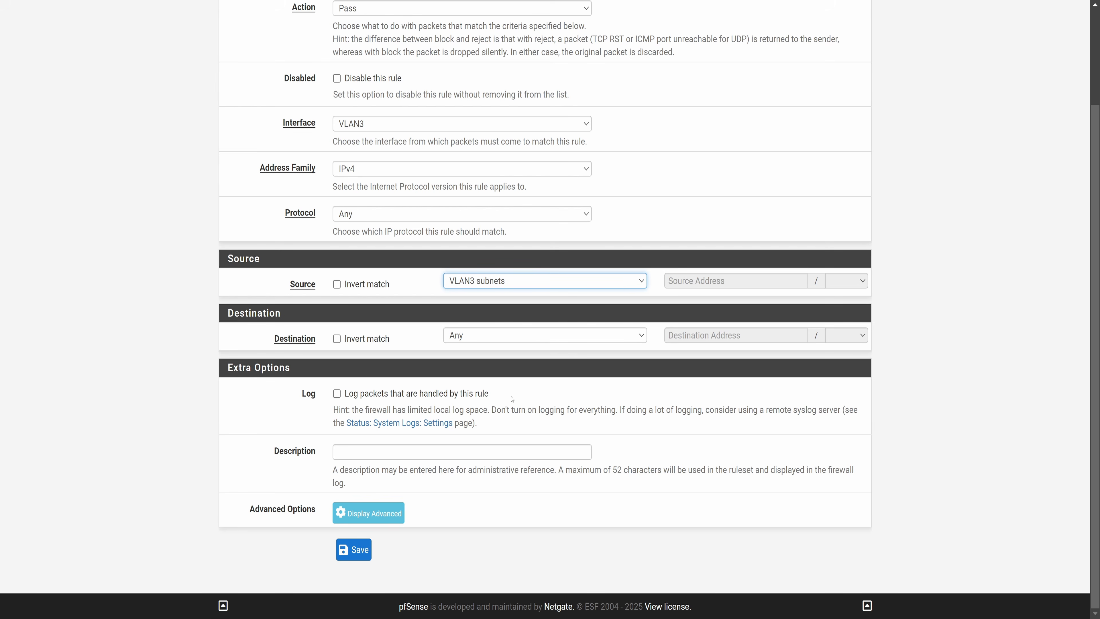
{"action": "left_click", "coordinate": [360, 552]}
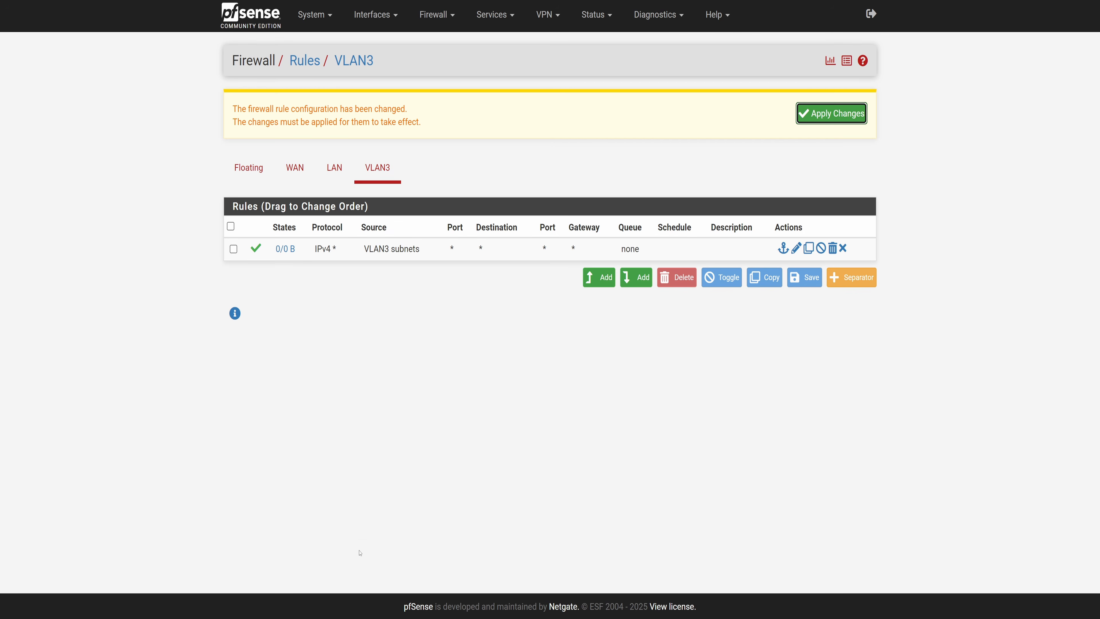
{"action": "left_click", "coordinate": [819, 116]}
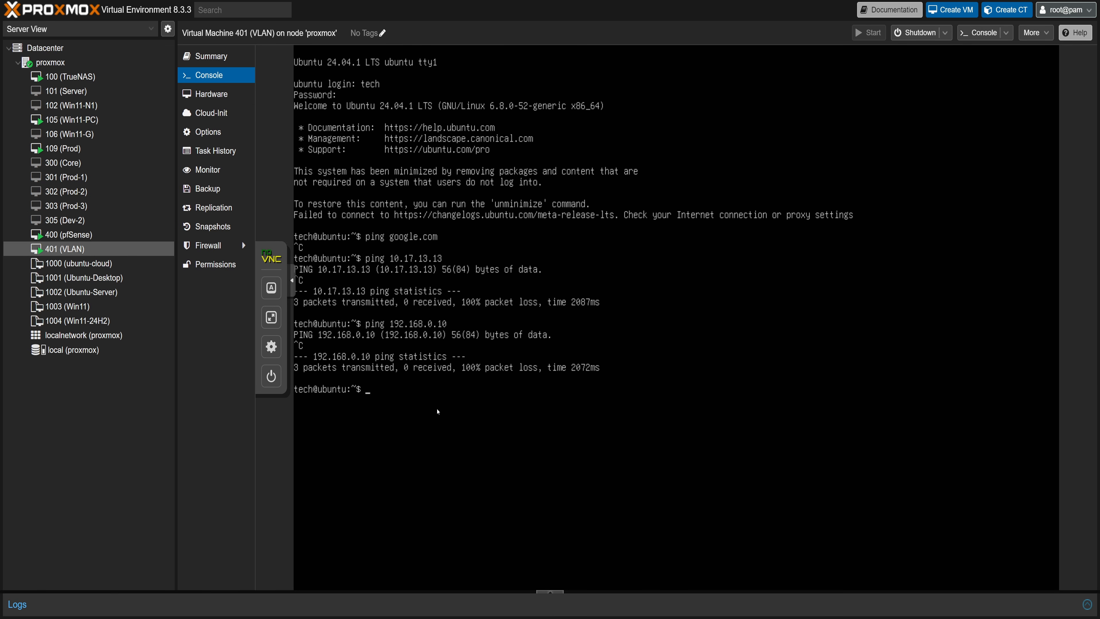
Ping google.com again from VM 401's full-screen console and stop it.
{"action": "type", "text": "pi"}
{"action": "left_click", "coordinate": [271, 317]}
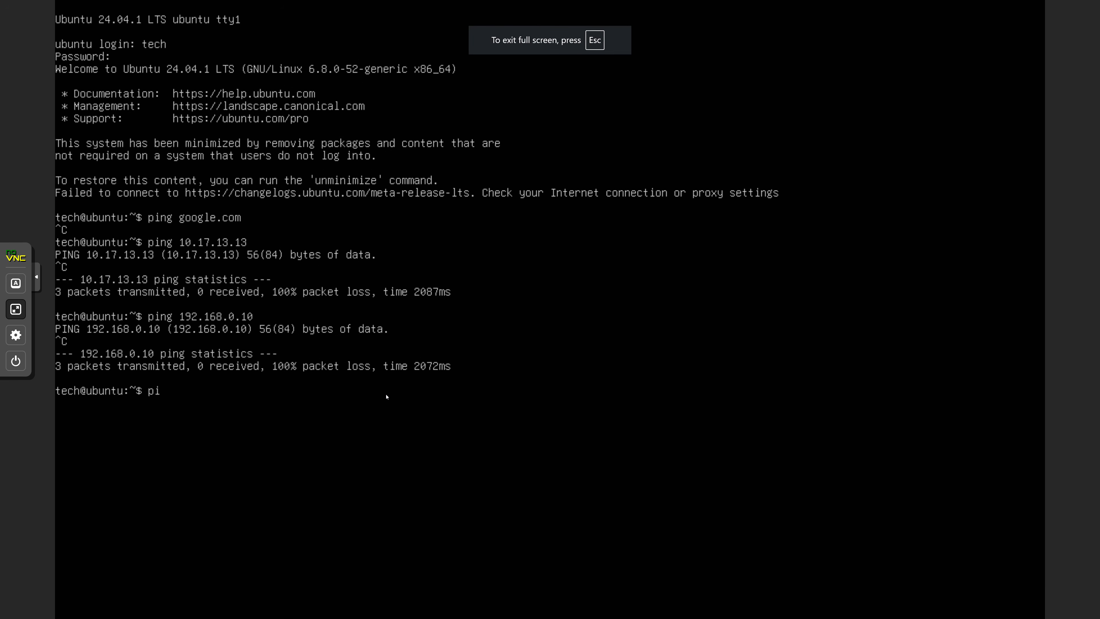
{"action": "type", "text": "ng goog"}
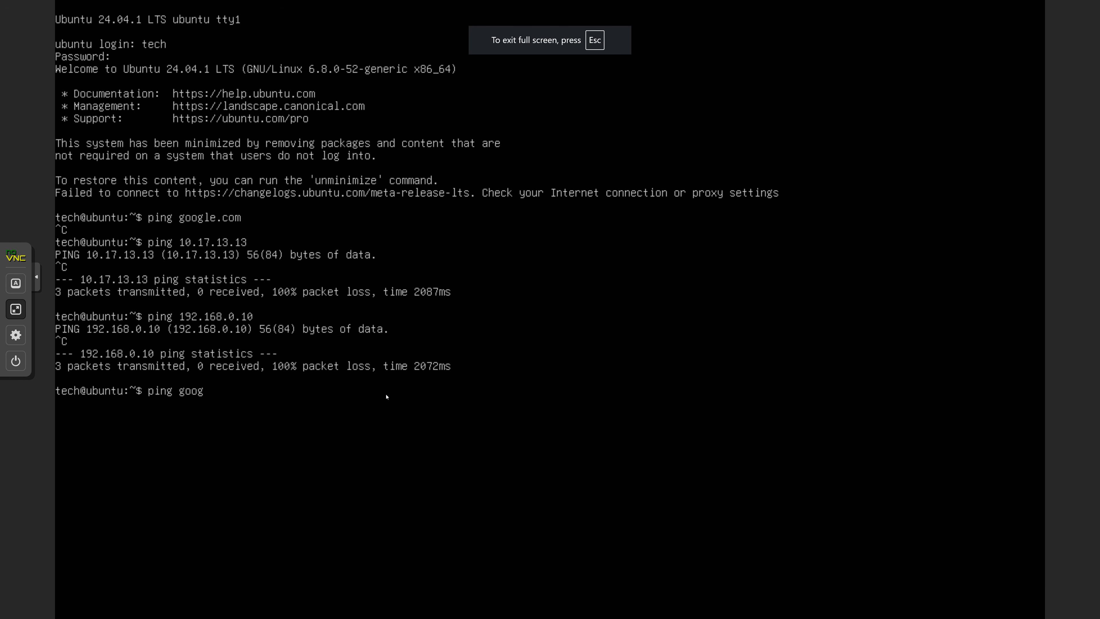
{"action": "type", "text": "le.com"}
{"action": "key", "text": "Return"}
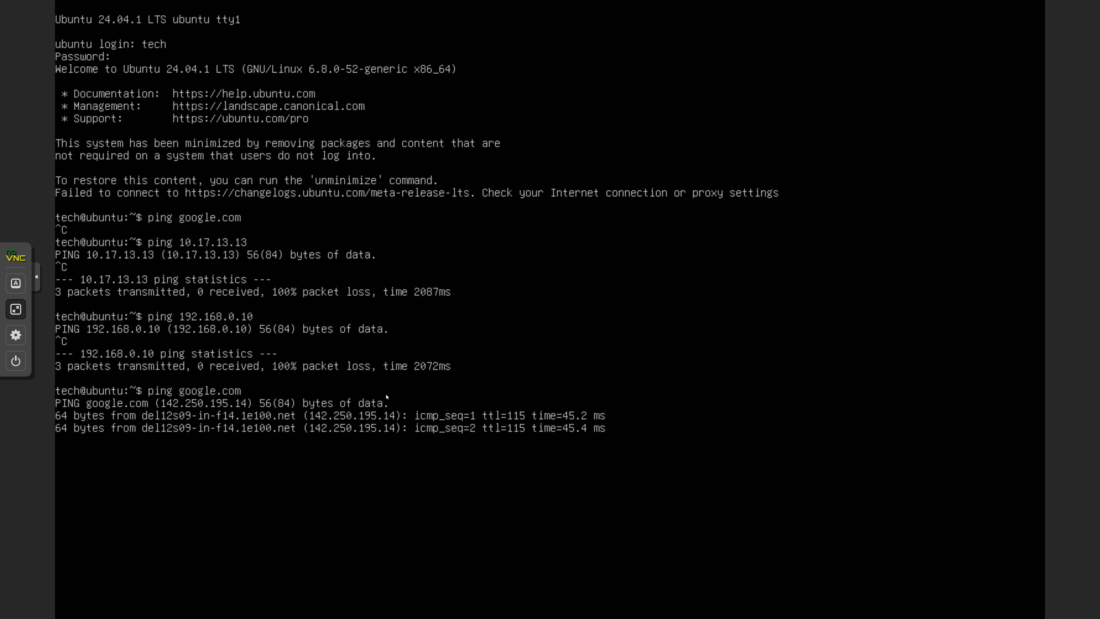
{"action": "key", "text": "ctrl+c"}
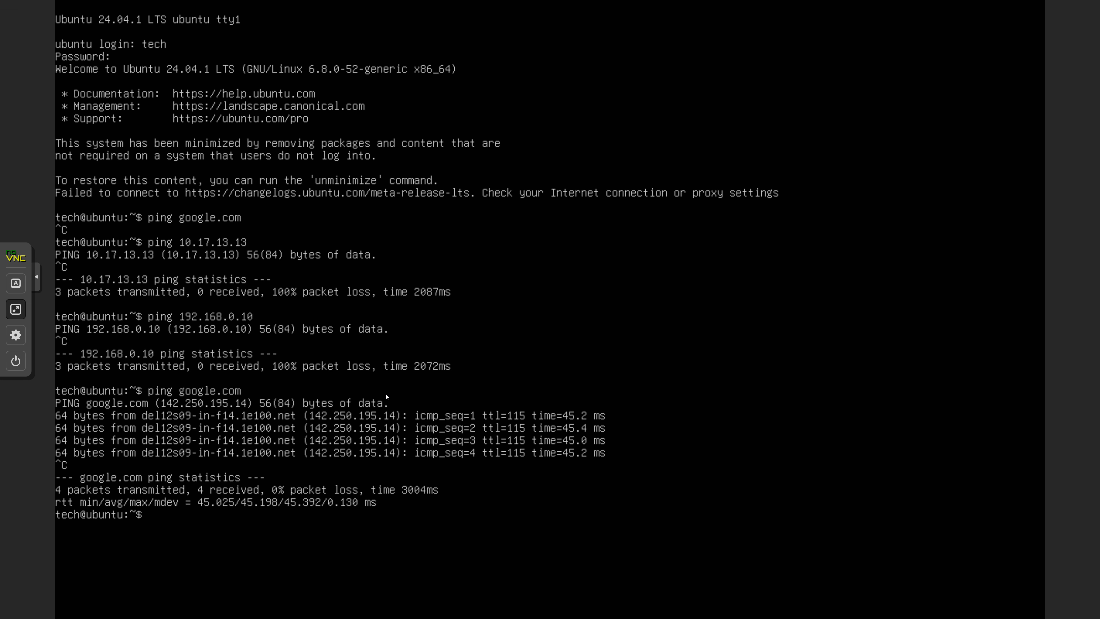
Ping 192.168.0.10 from the VM and stop it.
{"action": "type", "text": "ping 192.168.0.10"}
{"action": "key", "text": "Return"}
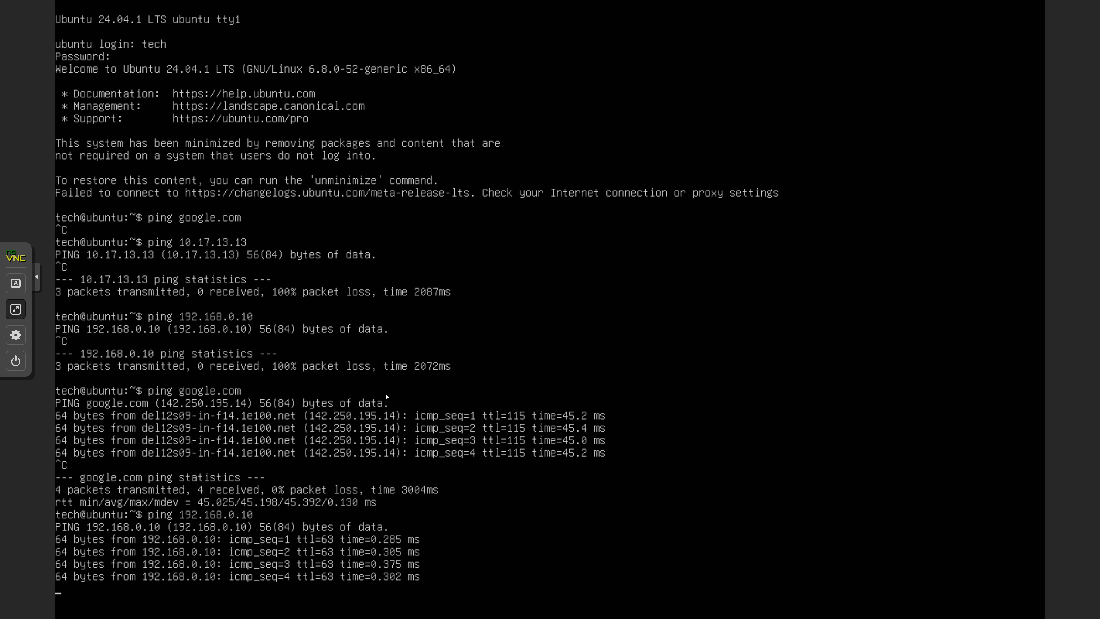
{"action": "key", "text": "ctrl+c"}
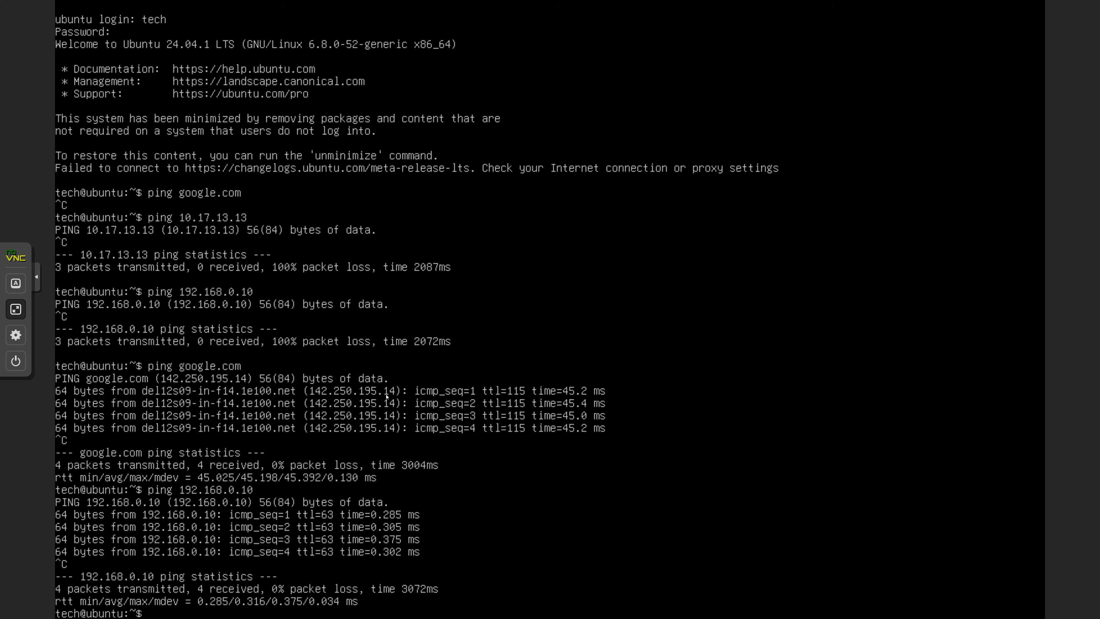
Ping 10.17.13.13 from the VM and stop it.
{"action": "type", "text": "ping 10.17.13.13"}
{"action": "key", "text": "Return"}
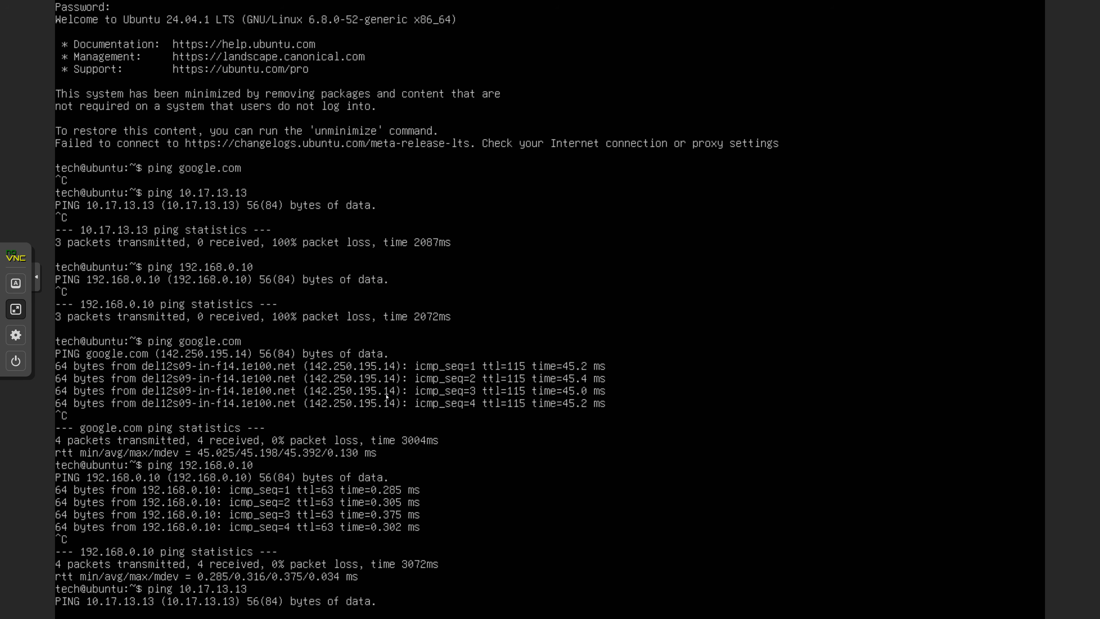
{"action": "mouse_move", "coordinate": [550, 2]}
{"action": "key", "text": "ctrl+c"}
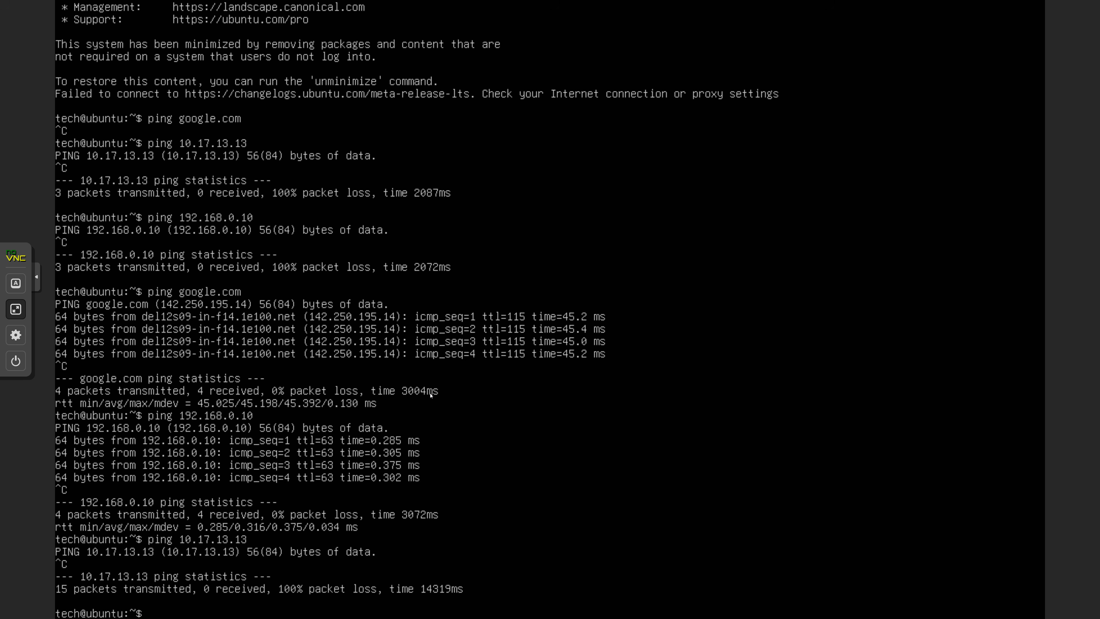
Rerun the previous ping with the address changed to 10.17.13.1 and stop it.
{"action": "key", "text": "Up"}
{"action": "key", "text": "BackSpace"}
{"action": "key", "text": "Return"}
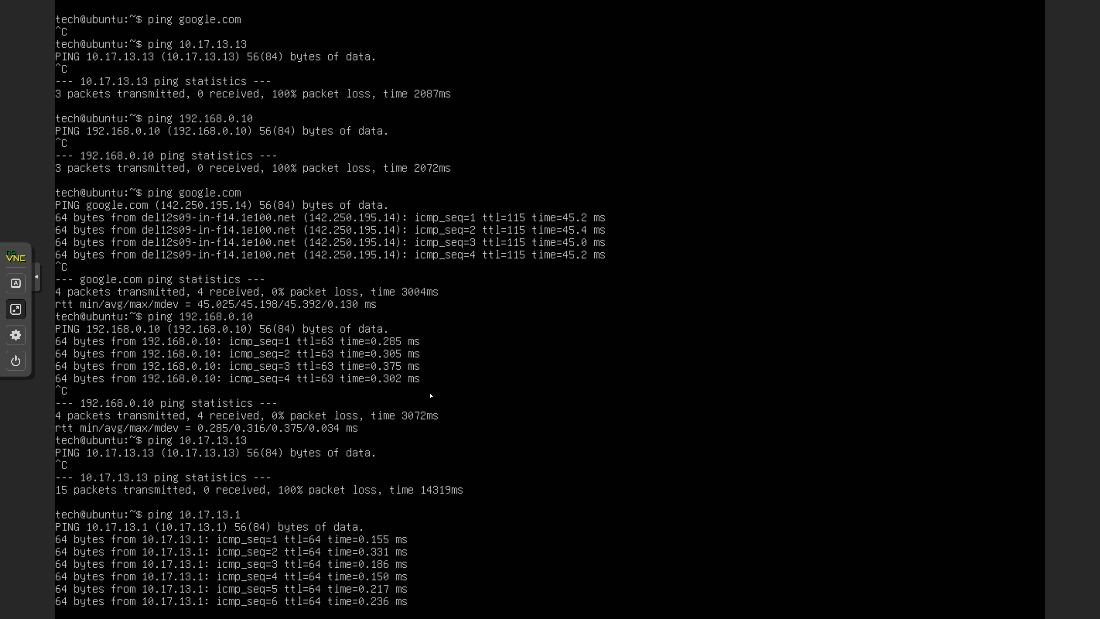
{"action": "key", "text": "ctrl+c"}
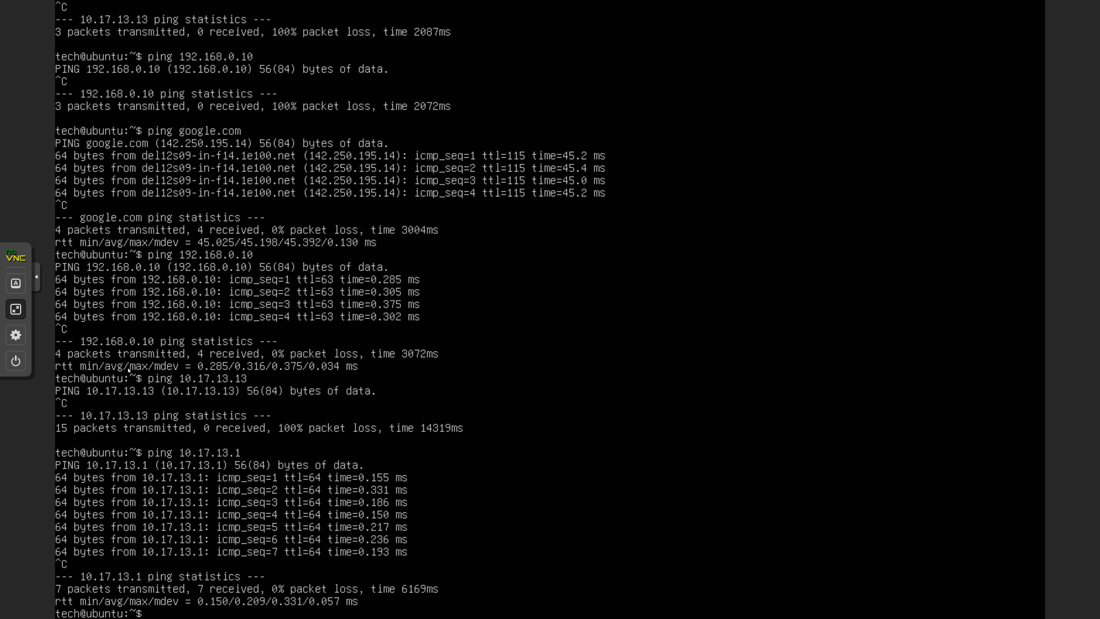
Start a new firewall alias in pfSense named MyIPs.
{"action": "left_click", "coordinate": [16, 309]}
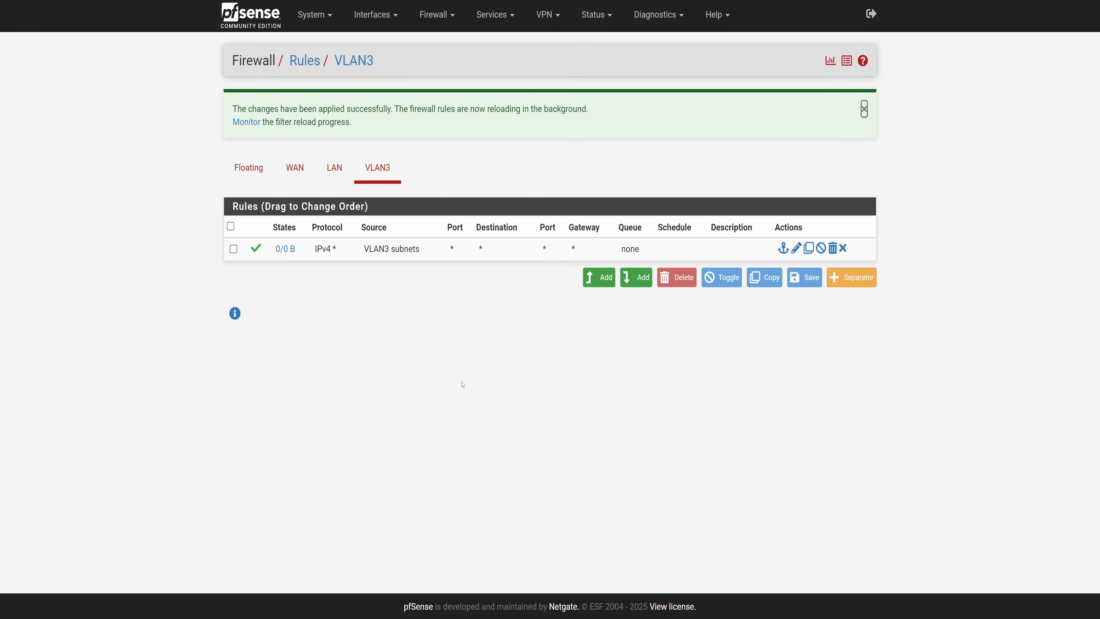
{"action": "left_click", "coordinate": [452, 16]}
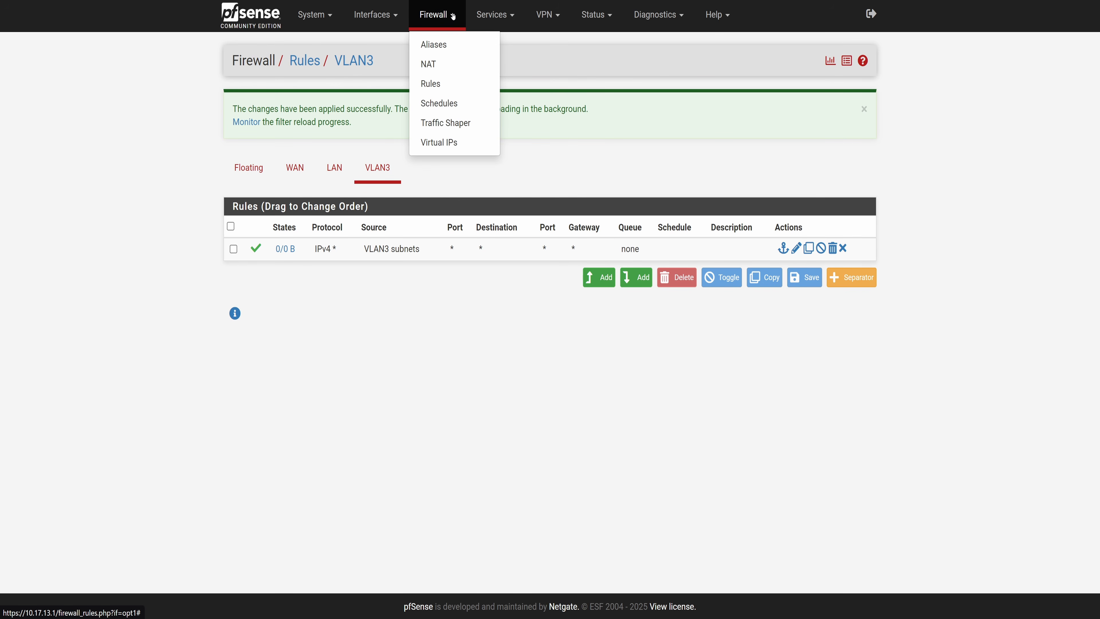
{"action": "left_click", "coordinate": [435, 44]}
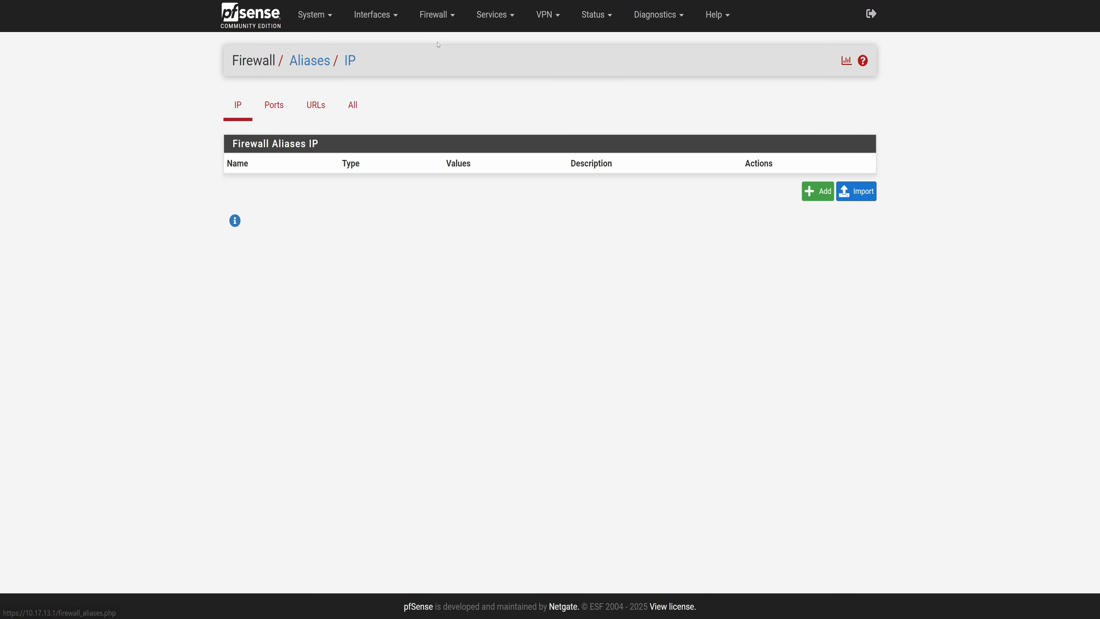
{"action": "left_click", "coordinate": [818, 191]}
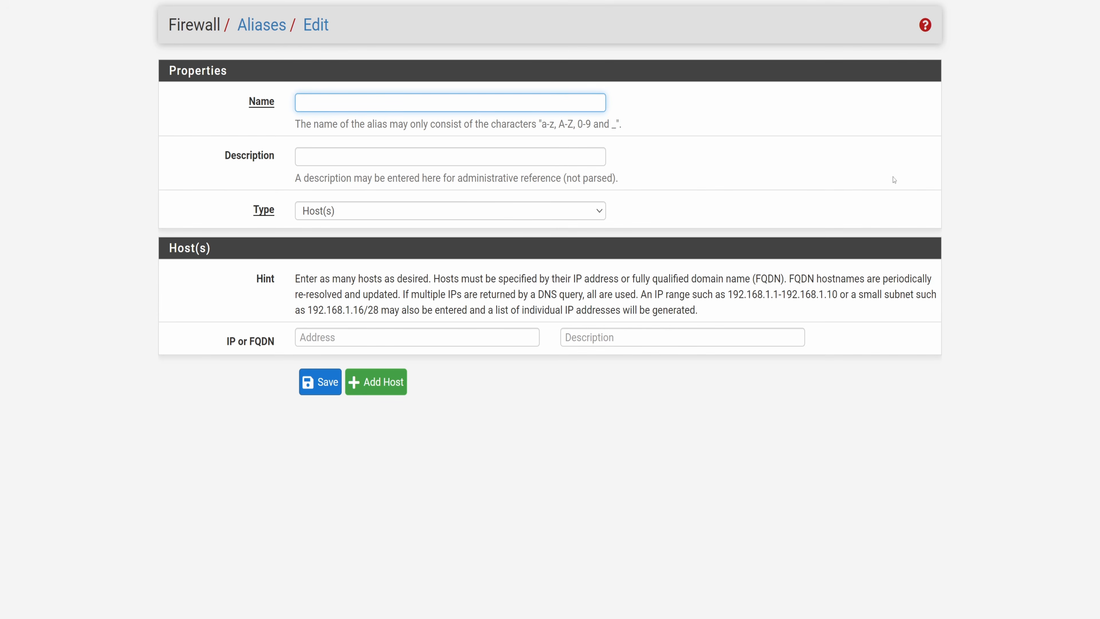
{"action": "type", "text": "MyIPs"}
Set the alias type to Network(s) and enter the network 10.0.0.0 with a /8 mask.
{"action": "left_click", "coordinate": [399, 207]}
{"action": "left_click", "coordinate": [378, 251]}
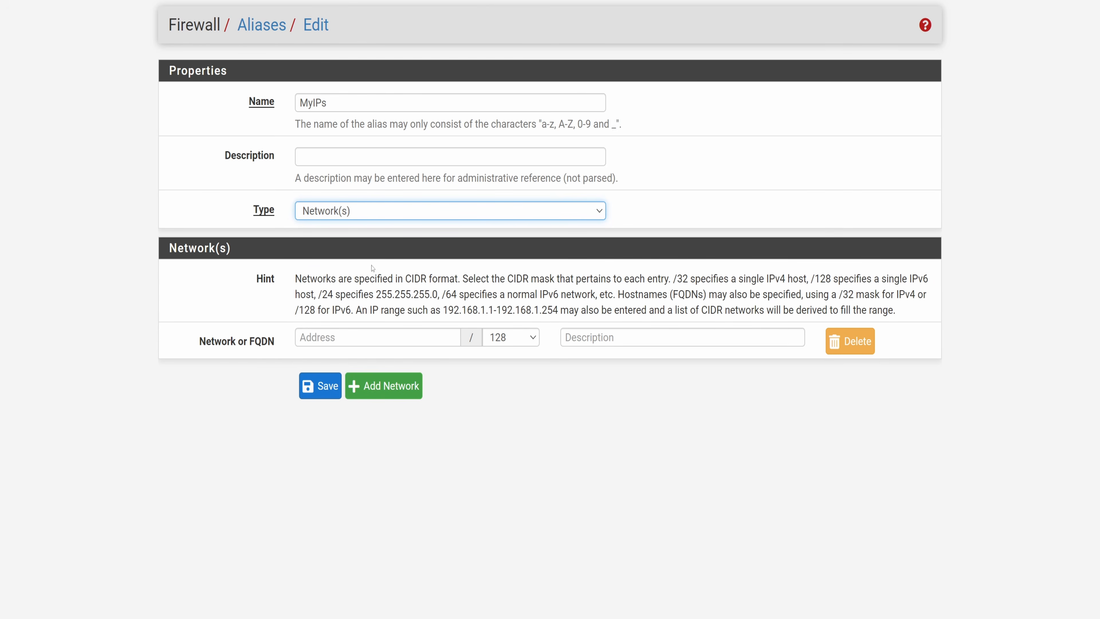
{"action": "left_click", "coordinate": [337, 336]}
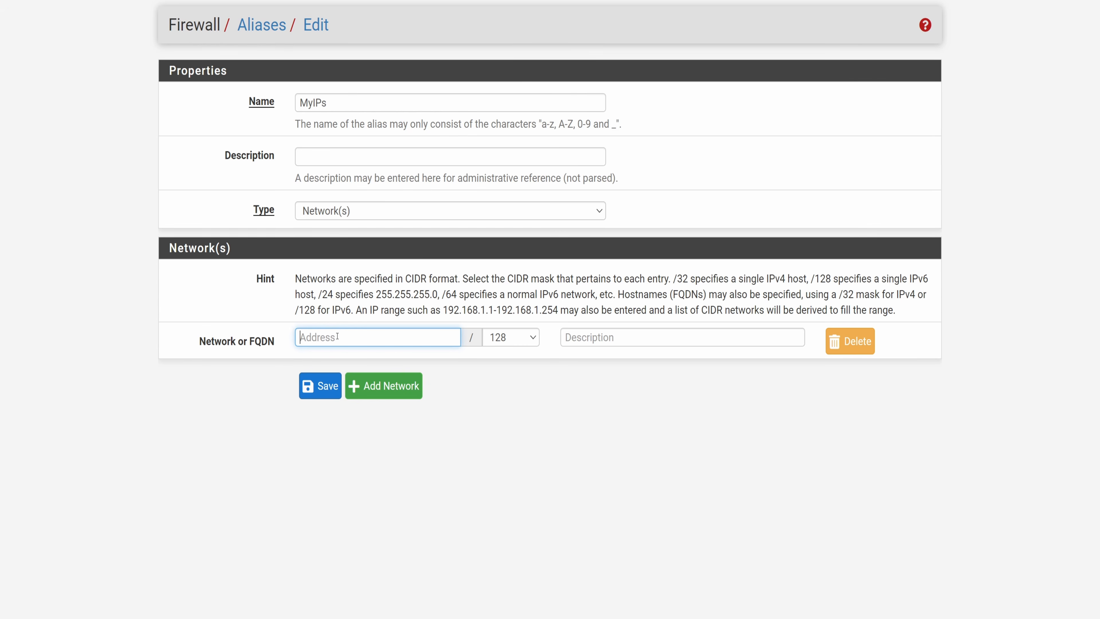
{"action": "type", "text": "10.0.0.0"}
{"action": "left_click", "coordinate": [511, 337]}
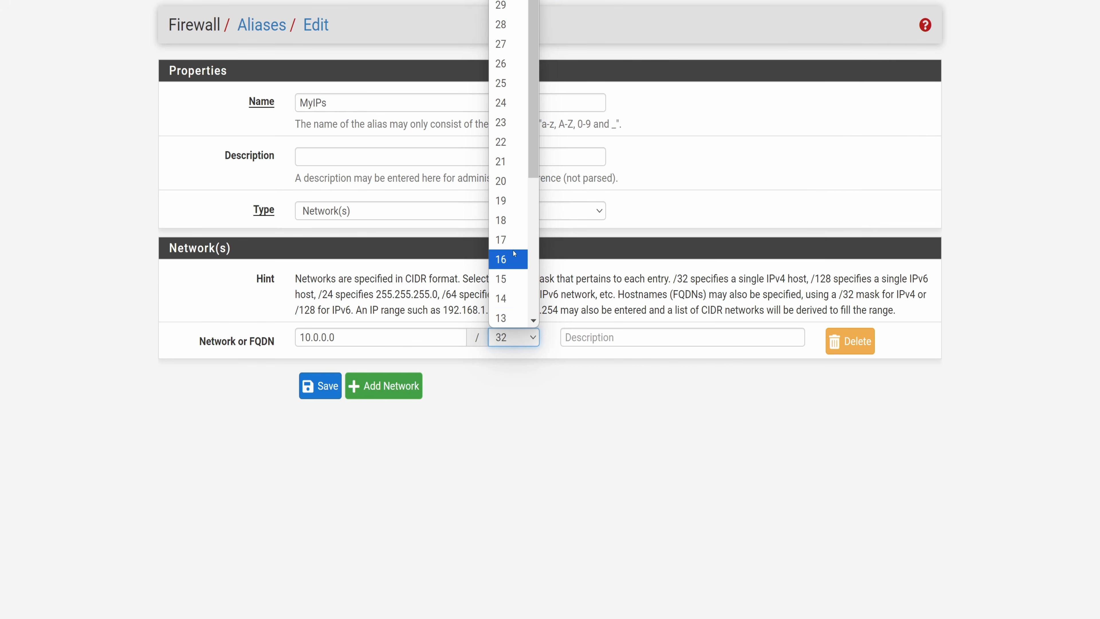
{"action": "scroll", "coordinate": [514, 253], "scroll_direction": "down", "scroll_amount": 4}
{"action": "left_click", "coordinate": [501, 186]}
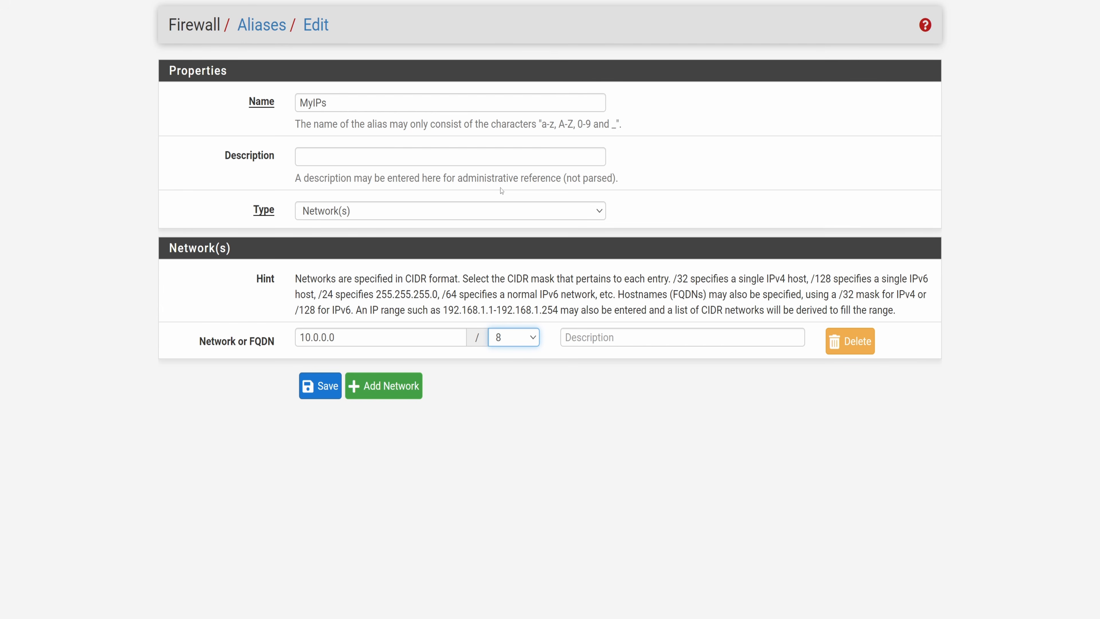
Add the network 192.168.0.0 with a /16 mask to the MyIPs alias, then save and apply the changes.
{"action": "left_click", "coordinate": [384, 386]}
{"action": "left_click", "coordinate": [360, 366]}
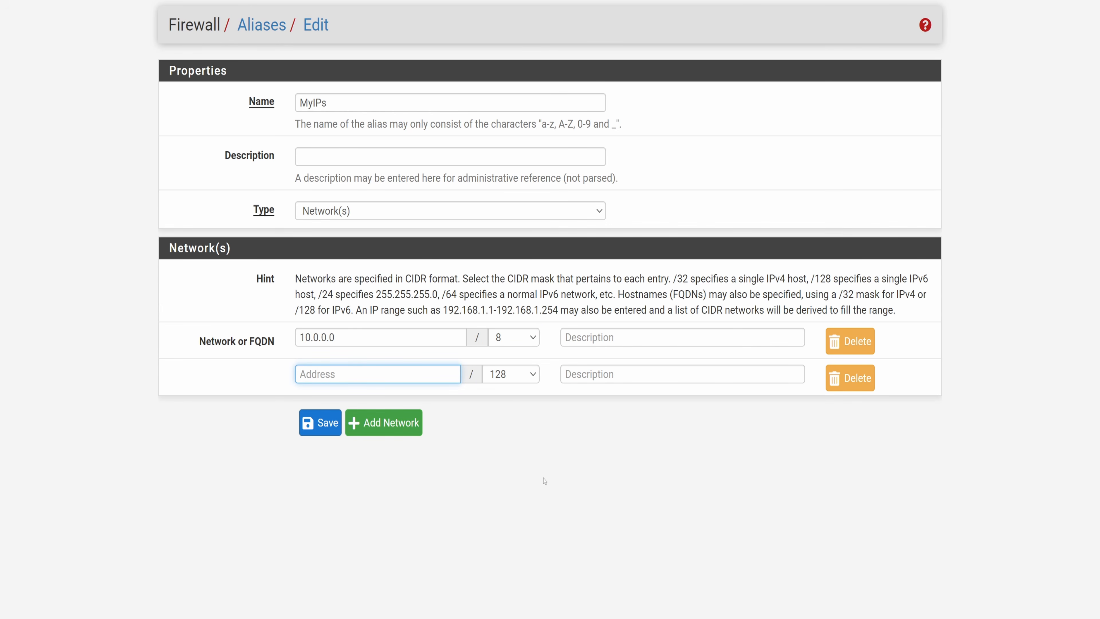
{"action": "type", "text": "192.168.0.0"}
{"action": "left_click", "coordinate": [513, 374]}
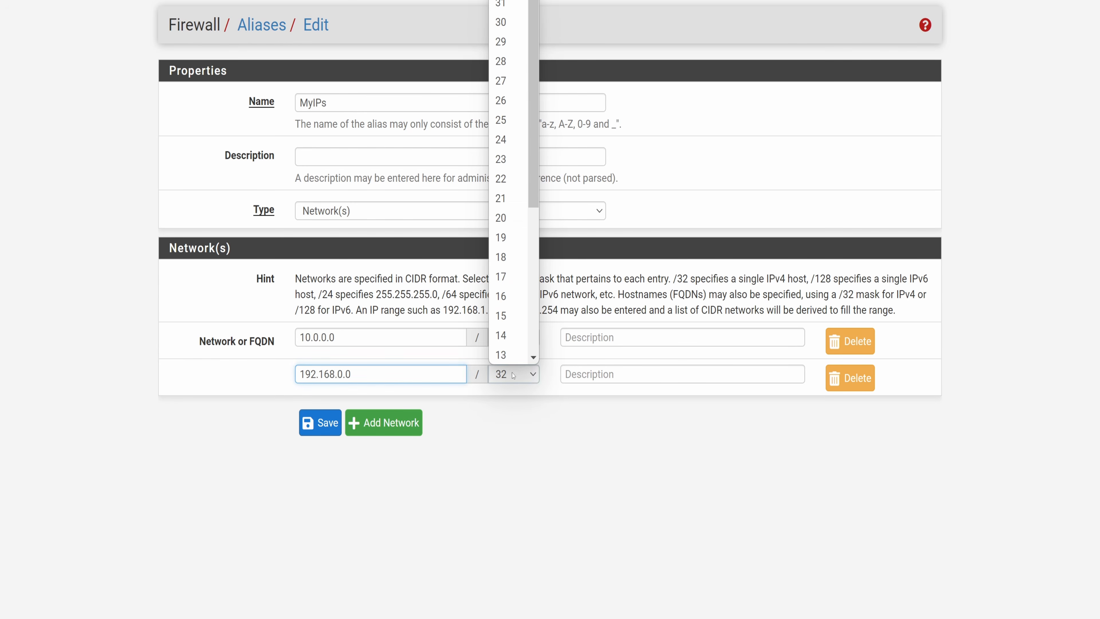
{"action": "left_click", "coordinate": [503, 297]}
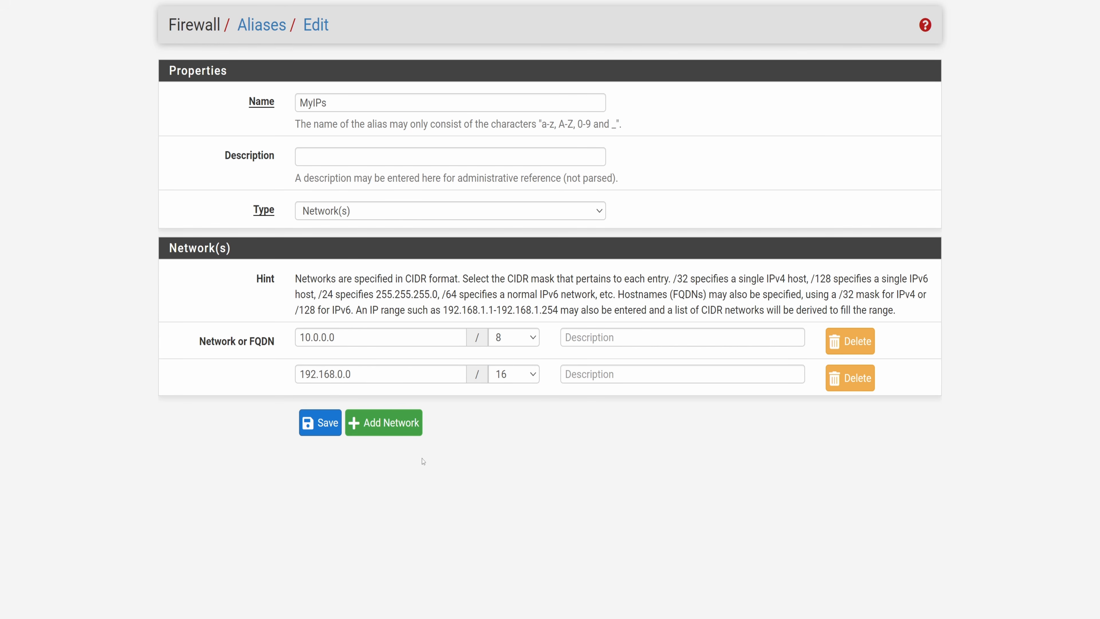
{"action": "left_click", "coordinate": [310, 428]}
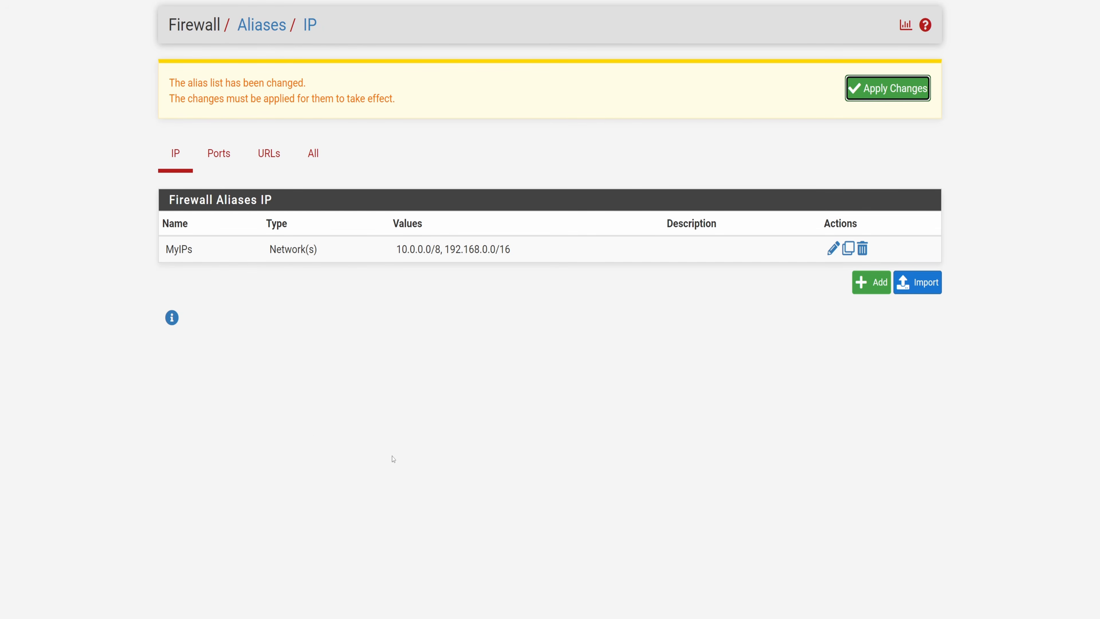
{"action": "left_click", "coordinate": [888, 88]}
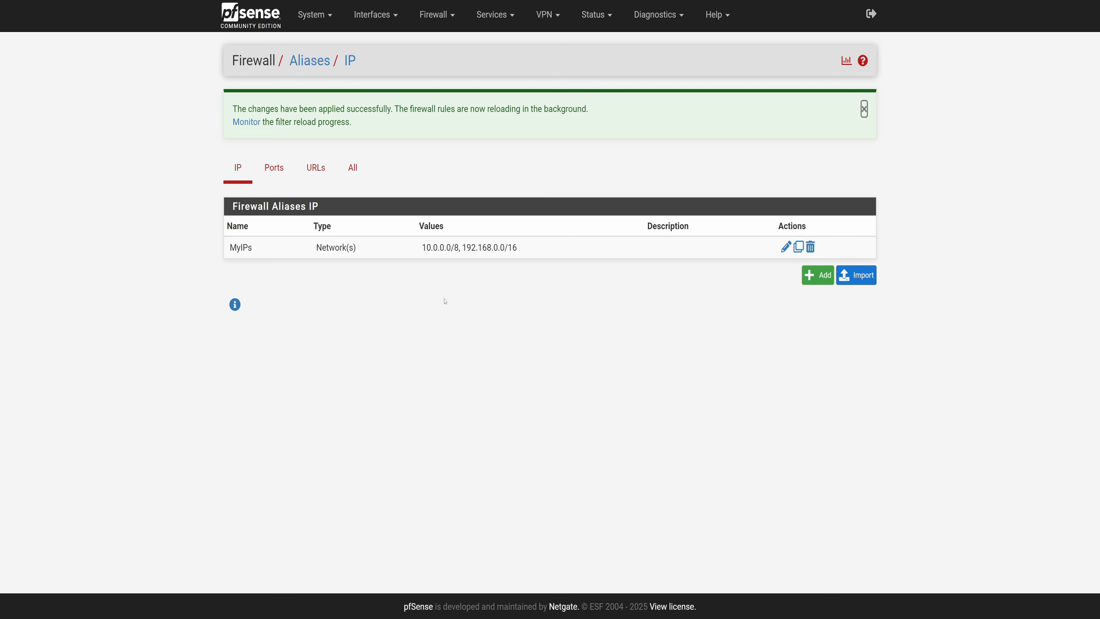
Edit the VLAN3 pass rule so its destination is the MyIPs alias with Invert match enabled.
{"action": "left_click", "coordinate": [436, 15]}
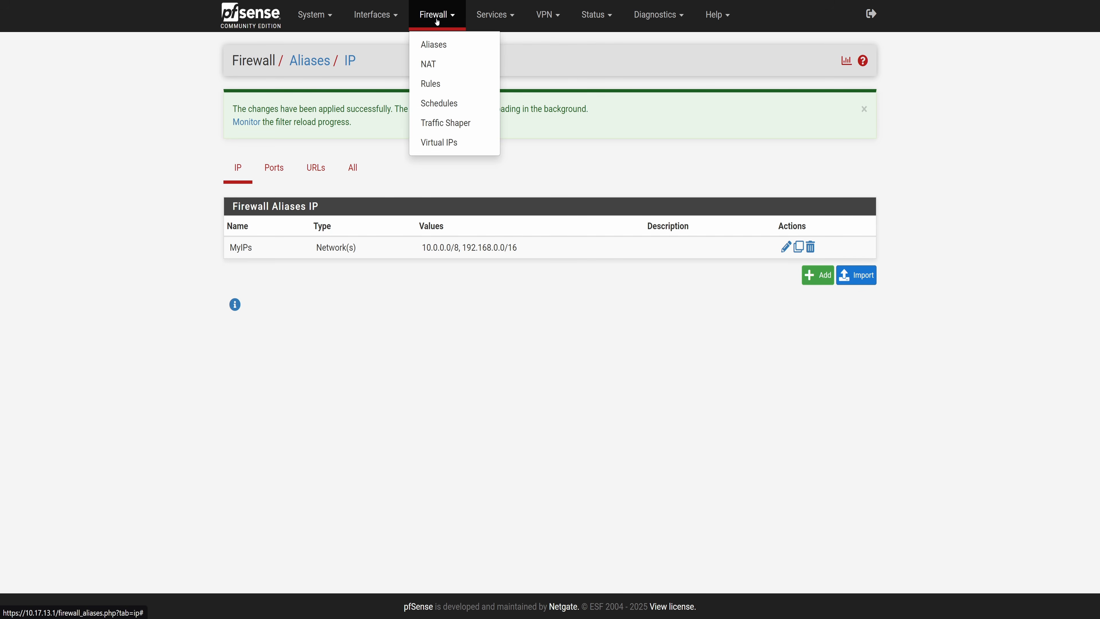
{"action": "left_click", "coordinate": [430, 83]}
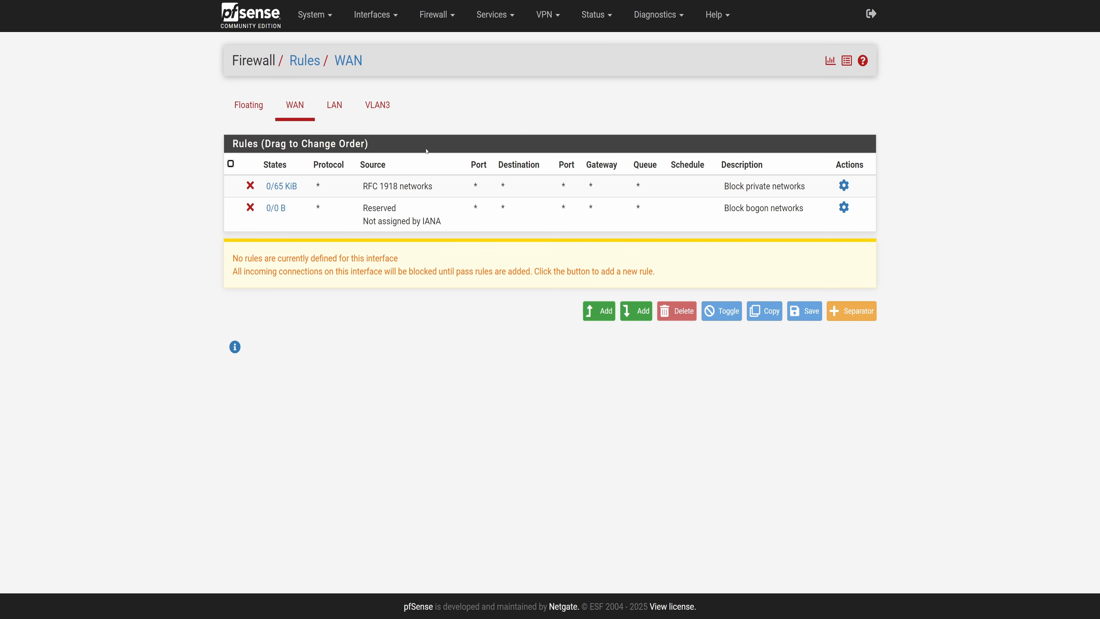
{"action": "left_click", "coordinate": [377, 105]}
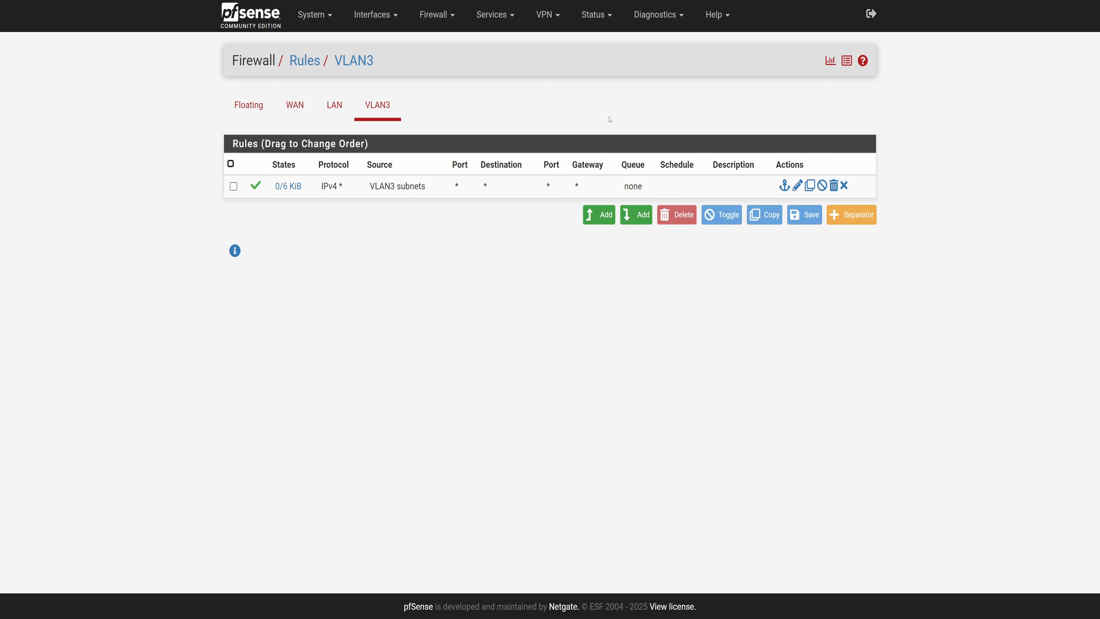
{"action": "left_click", "coordinate": [797, 185]}
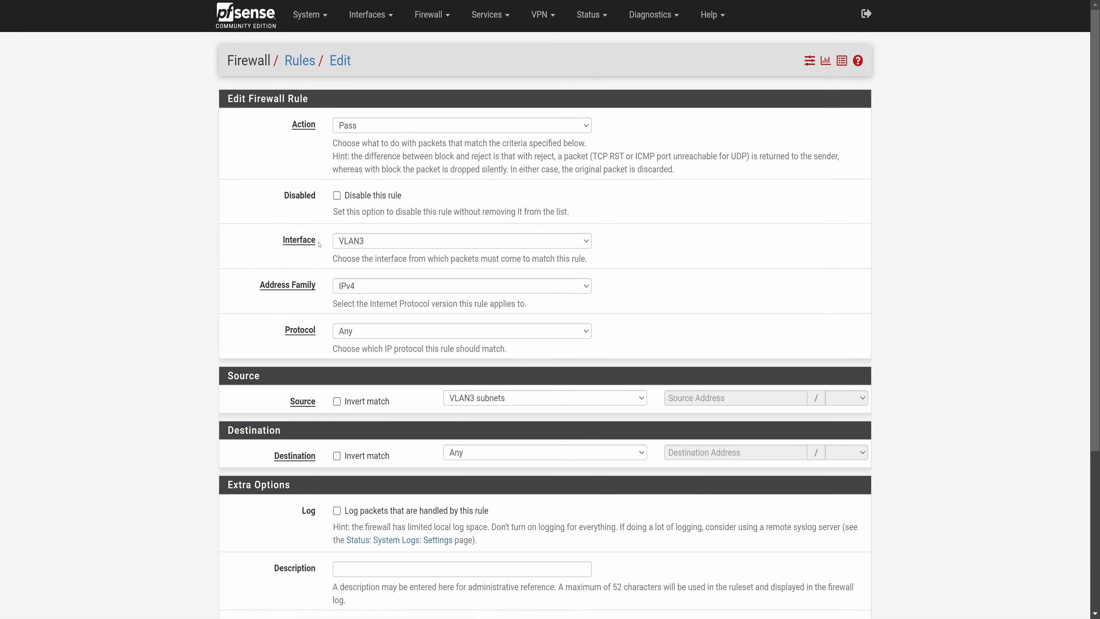
{"action": "scroll", "coordinate": [643, 314], "scroll_direction": "down", "scroll_amount": 2}
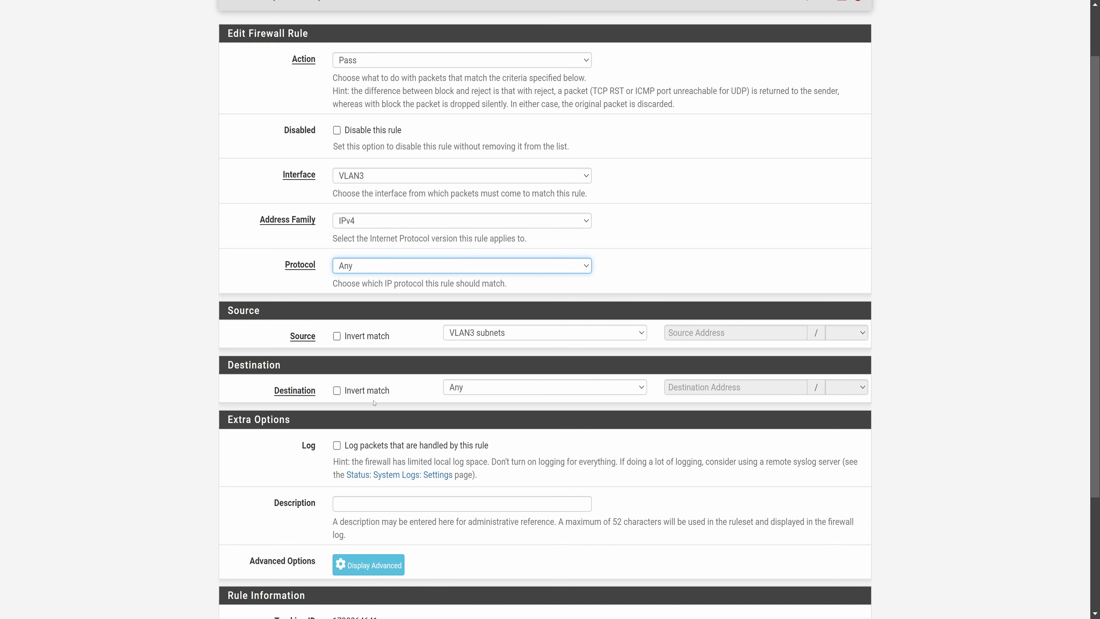
{"action": "left_click", "coordinate": [464, 389]}
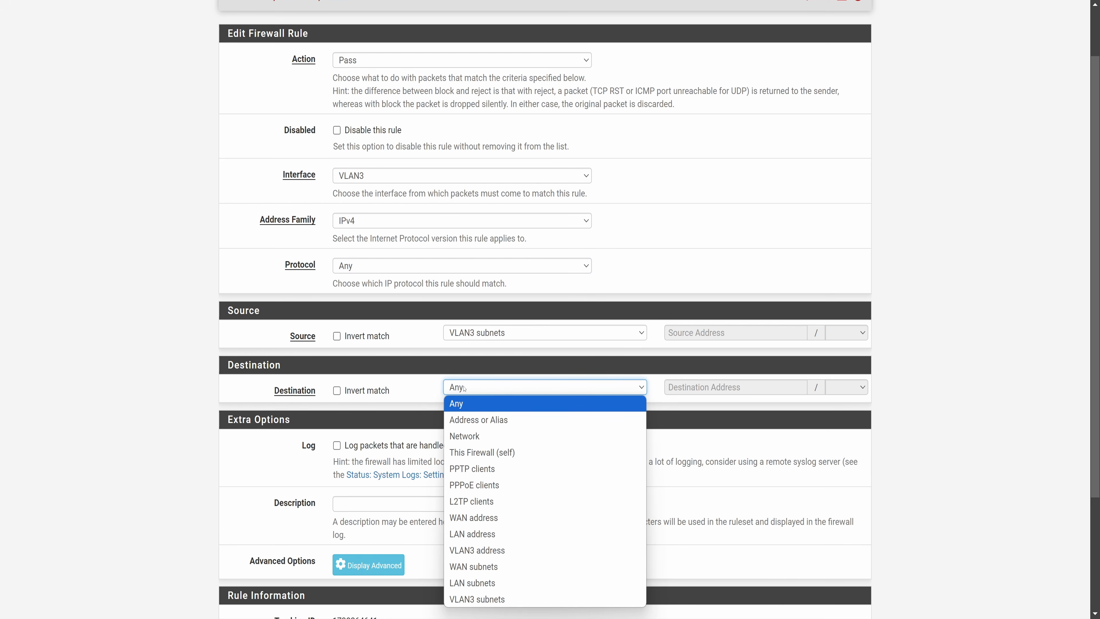
{"action": "left_click", "coordinate": [497, 420]}
{"action": "left_click", "coordinate": [710, 387]}
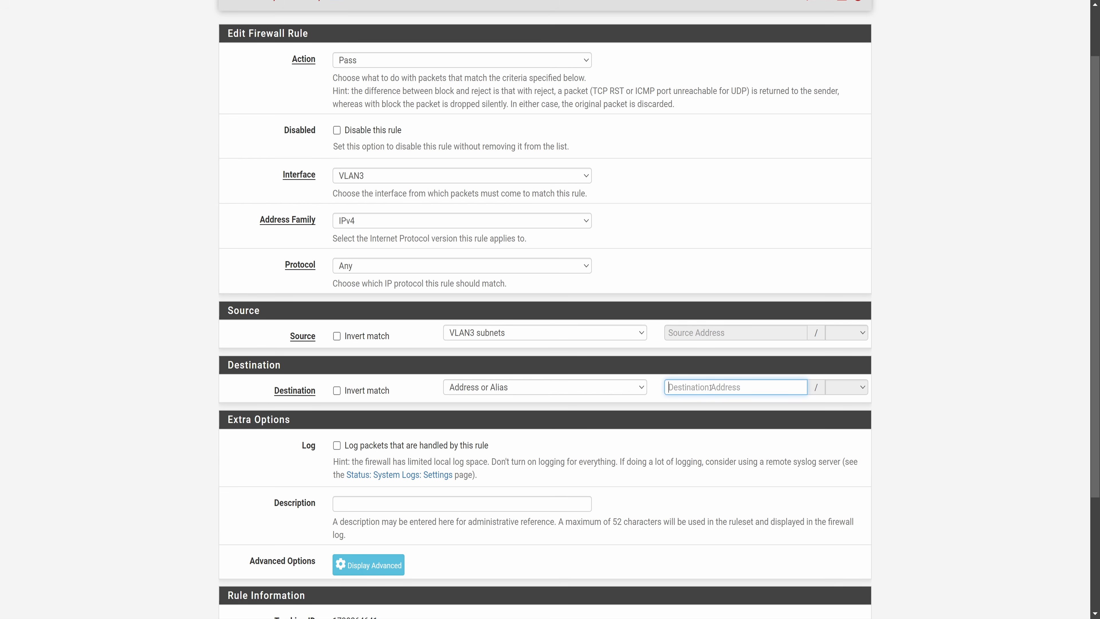
{"action": "type", "text": "My"}
{"action": "left_click", "coordinate": [698, 407]}
{"action": "left_click", "coordinate": [337, 390]}
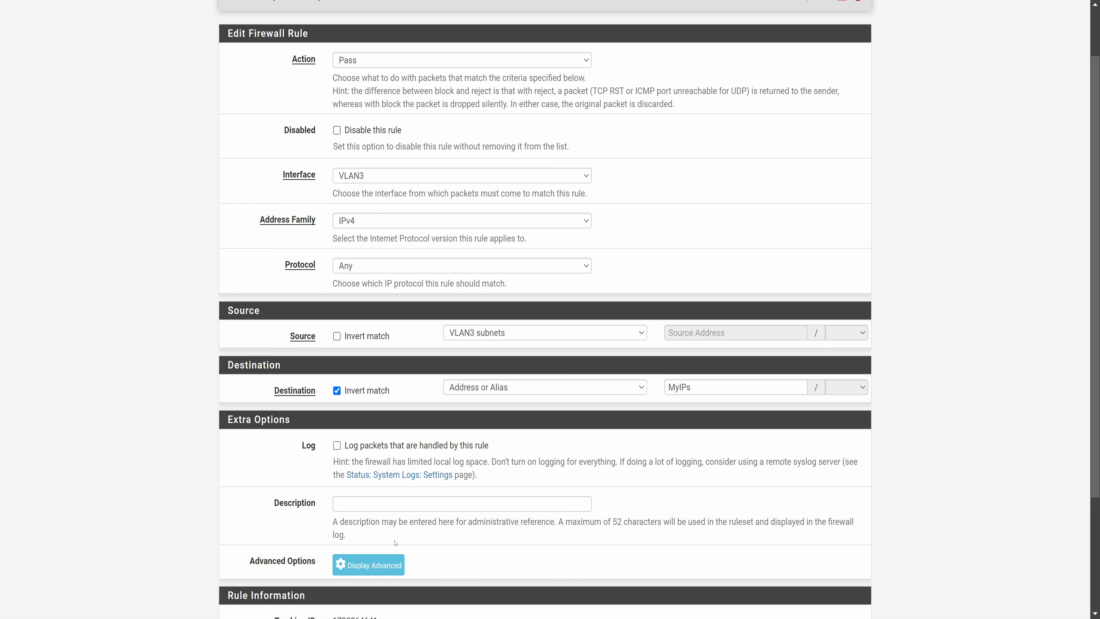
Save the edited rule and apply the firewall changes.
{"action": "scroll", "coordinate": [395, 542], "scroll_direction": "down", "scroll_amount": 3}
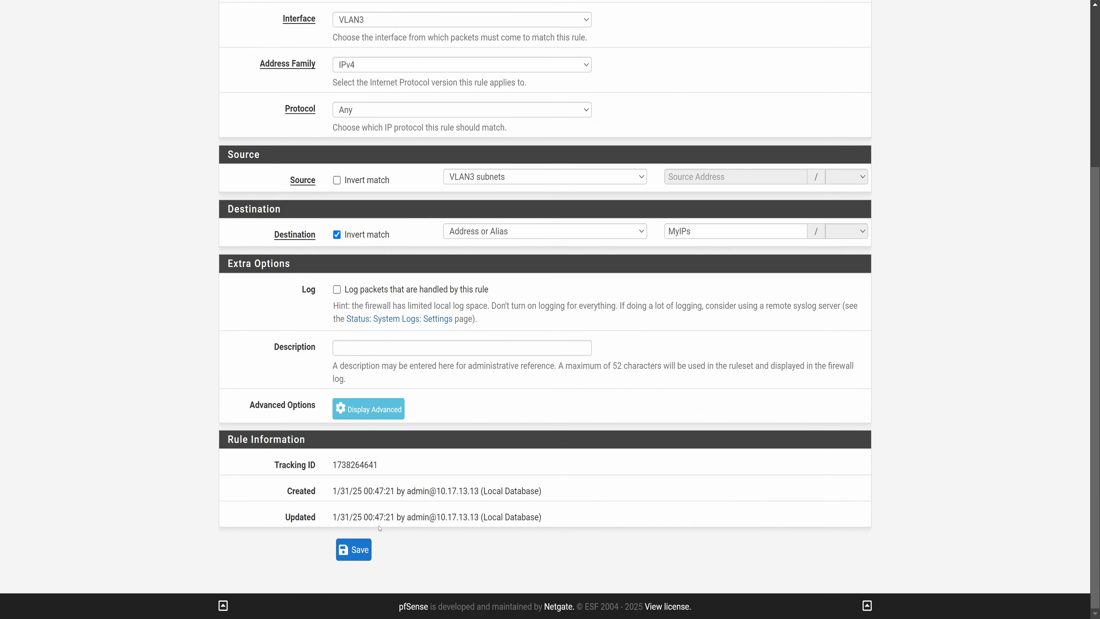
{"action": "left_click", "coordinate": [356, 546]}
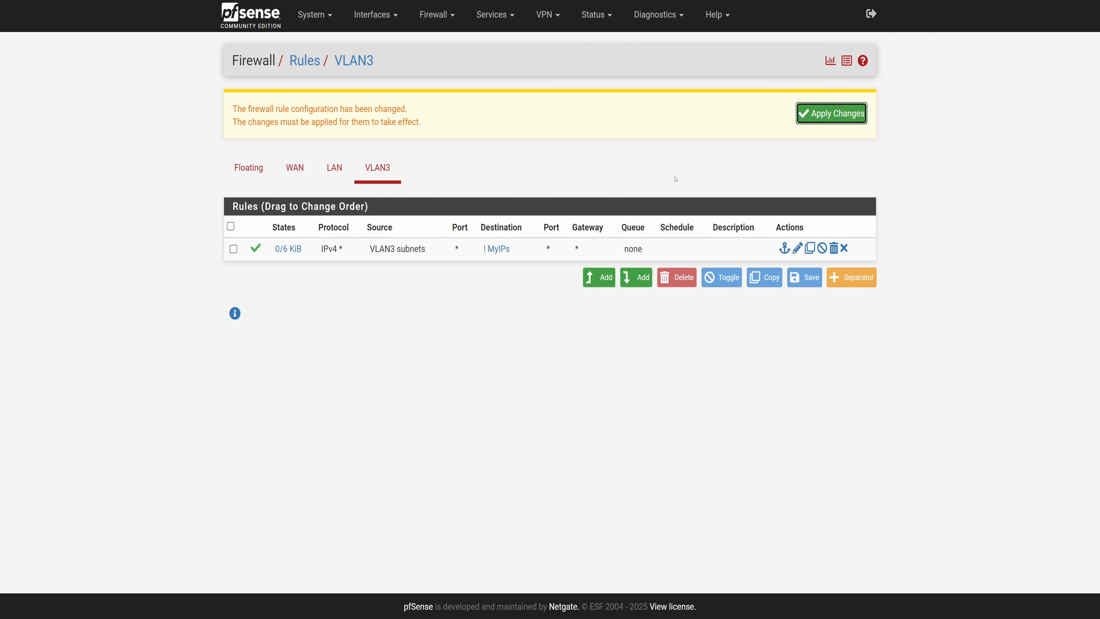
{"action": "left_click", "coordinate": [822, 112]}
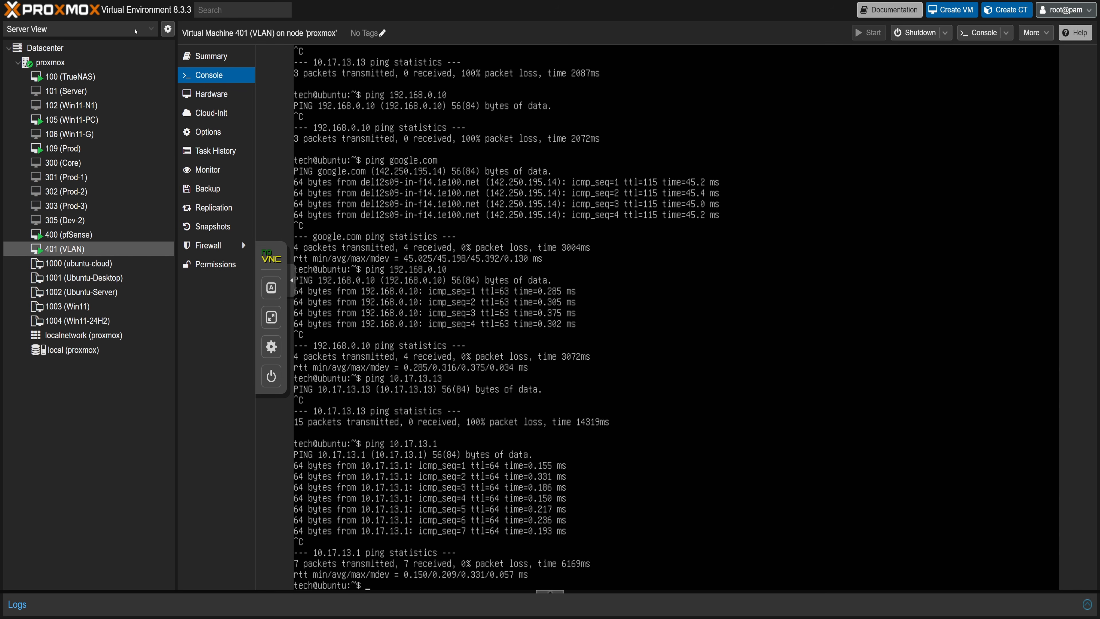
Switch to the VM's console in full screen and clear the terminal.
{"action": "left_click", "coordinate": [271, 317]}
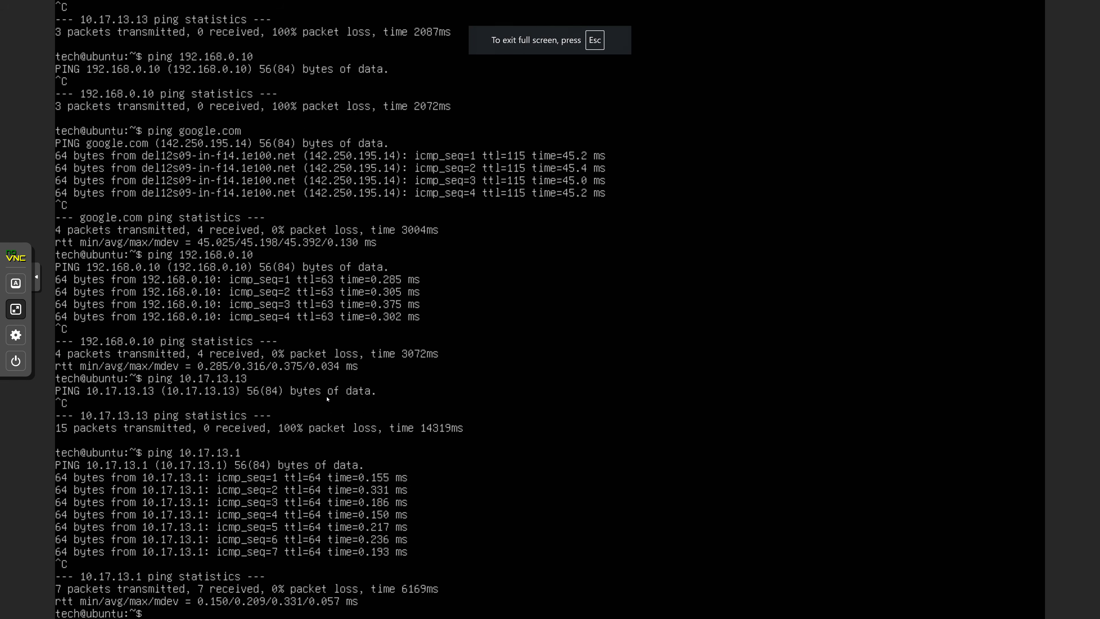
{"action": "type", "text": "clear"}
{"action": "key", "text": "Return"}
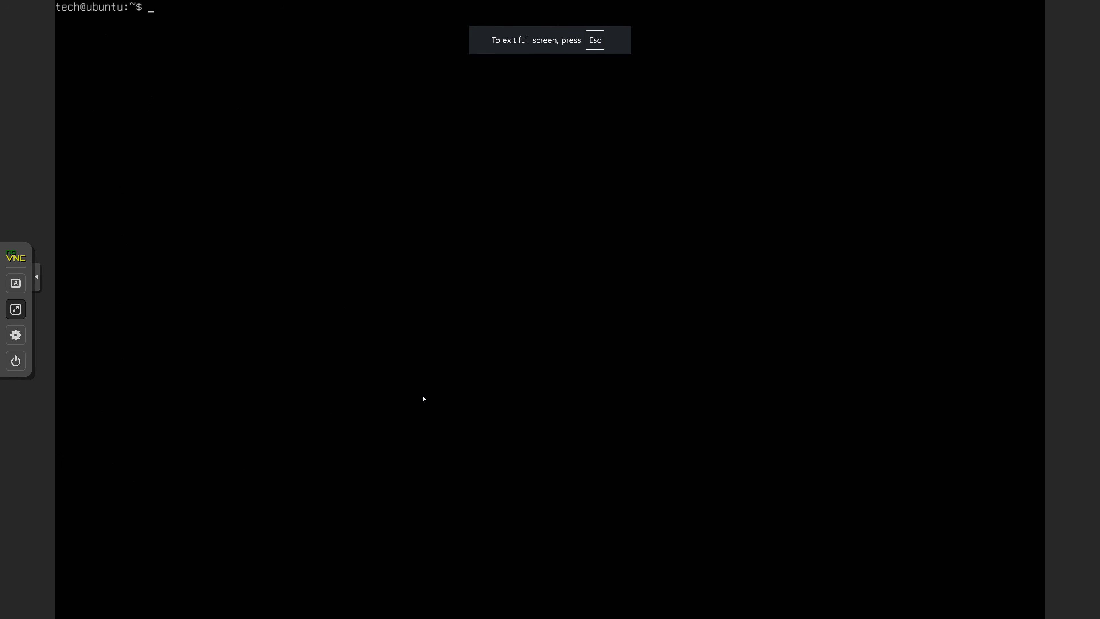
Ping 192.168.0.10 from the VM and stop it.
{"action": "type", "text": "pin"}
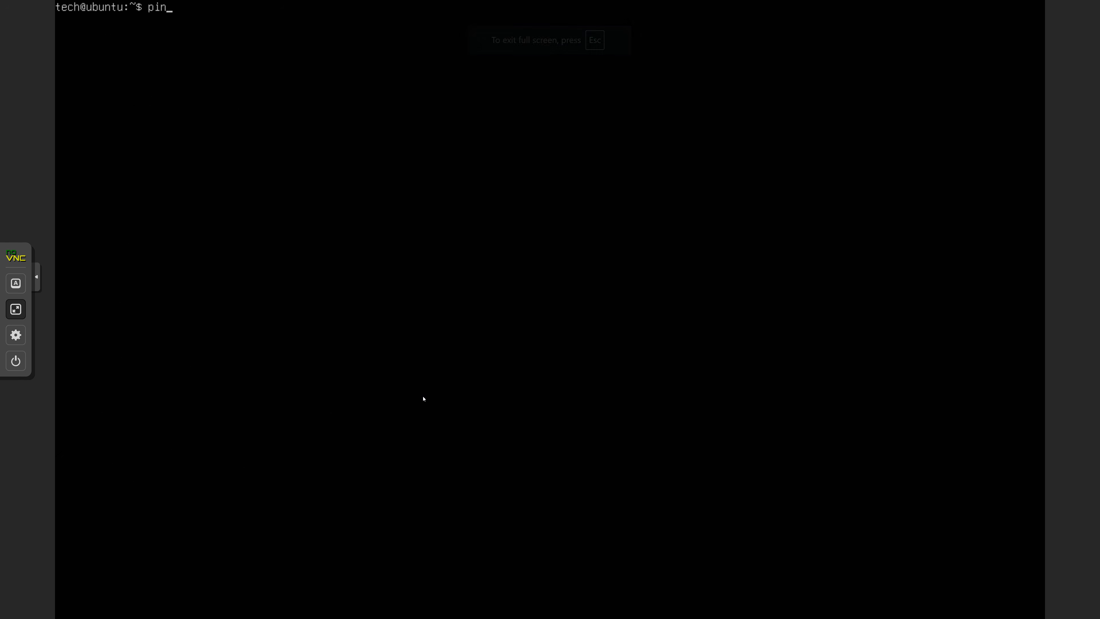
{"action": "type", "text": "g 192.168.0.10"}
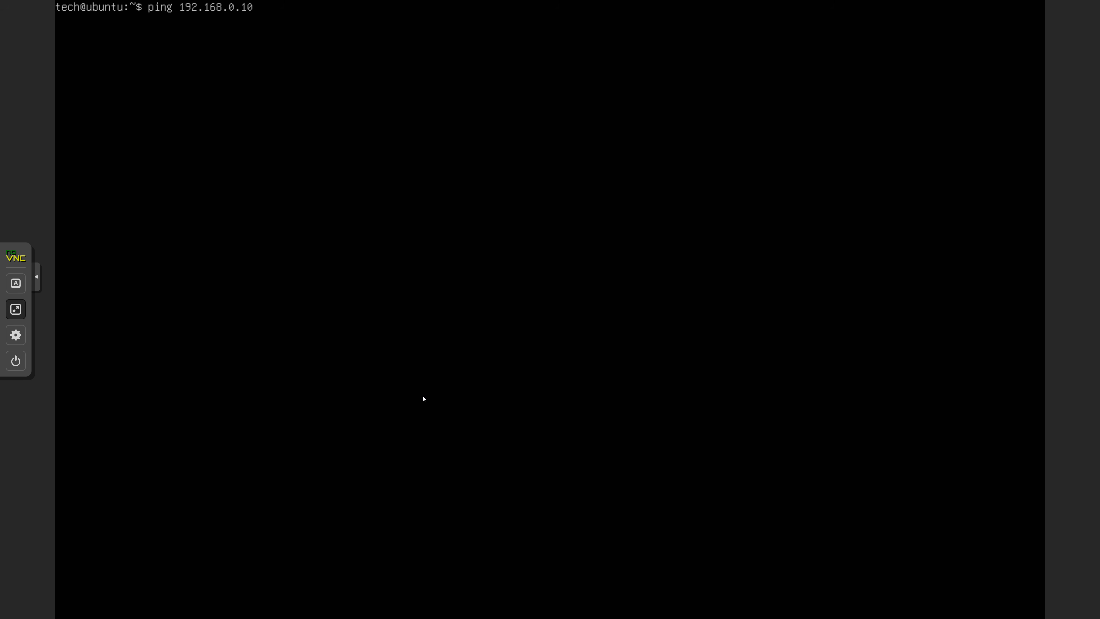
{"action": "key", "text": "Return"}
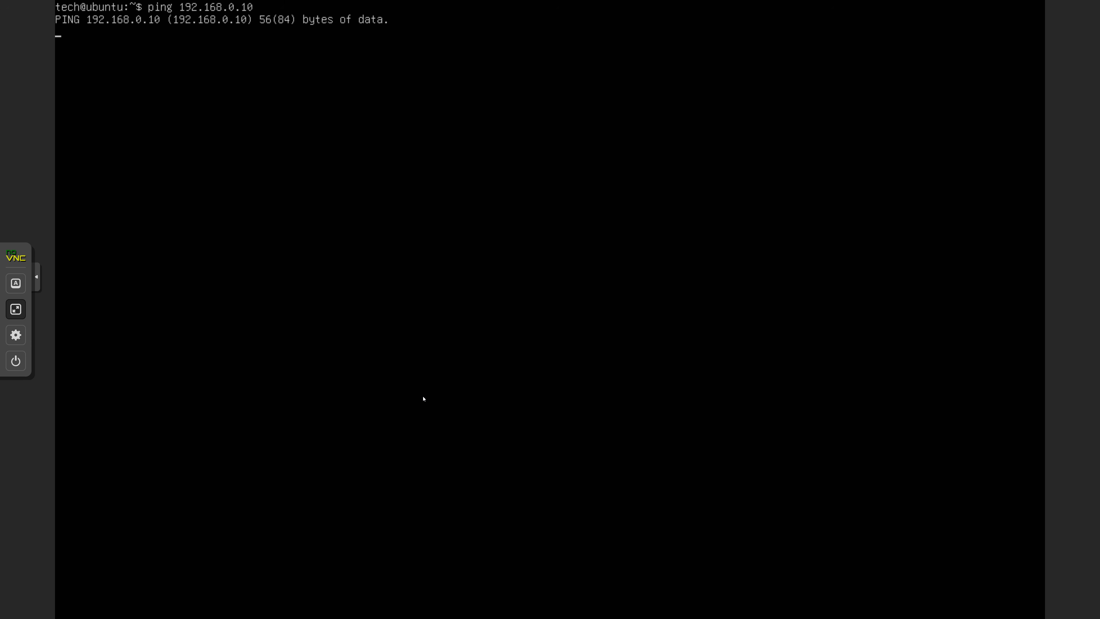
{"action": "key", "text": "ctrl+c"}
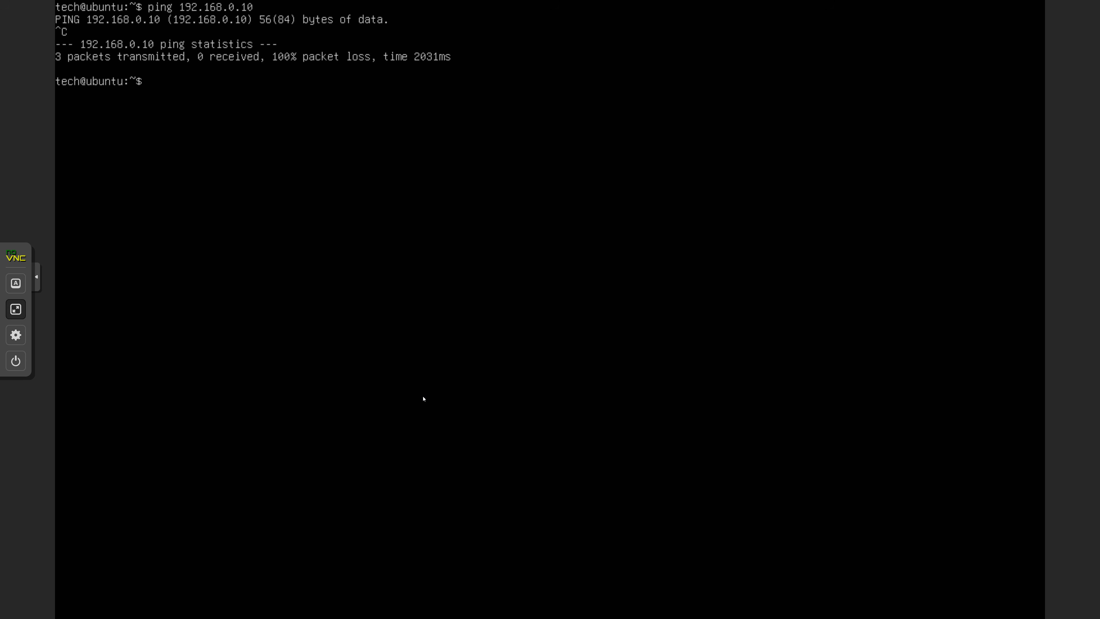
Ping 10.17.13.1 from the VM and stop it.
{"action": "type", "text": "ping 10.17.13.1"}
{"action": "key", "text": "Return"}
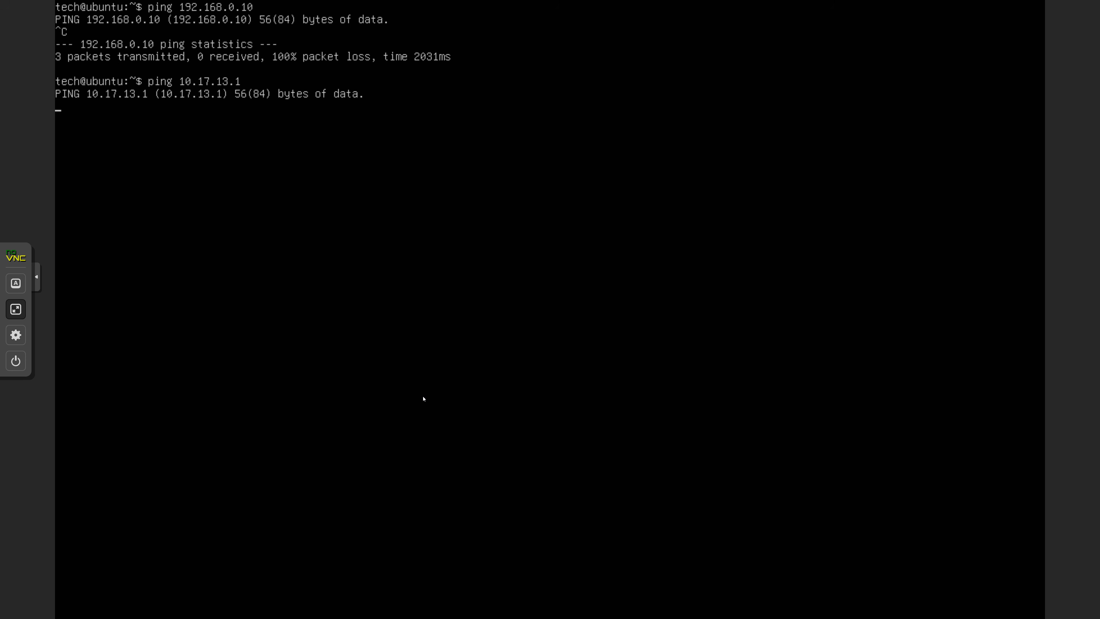
{"action": "key", "text": "ctrl+c"}
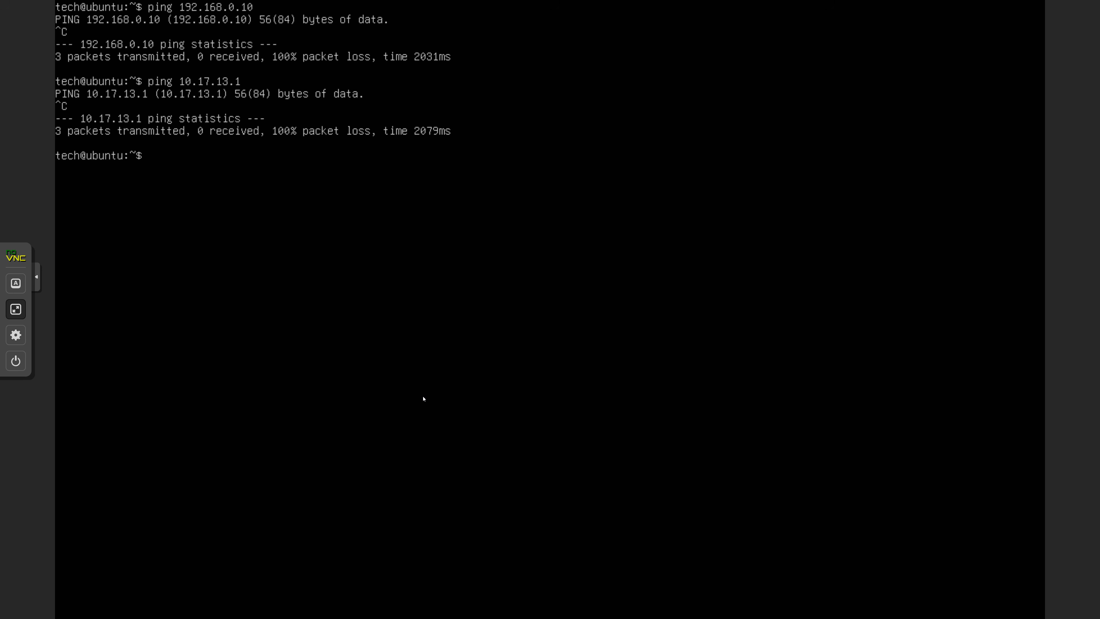
Ping google.com from the VM and stop it.
{"action": "type", "text": "ping google.com"}
{"action": "key", "text": "ctrl+c"}
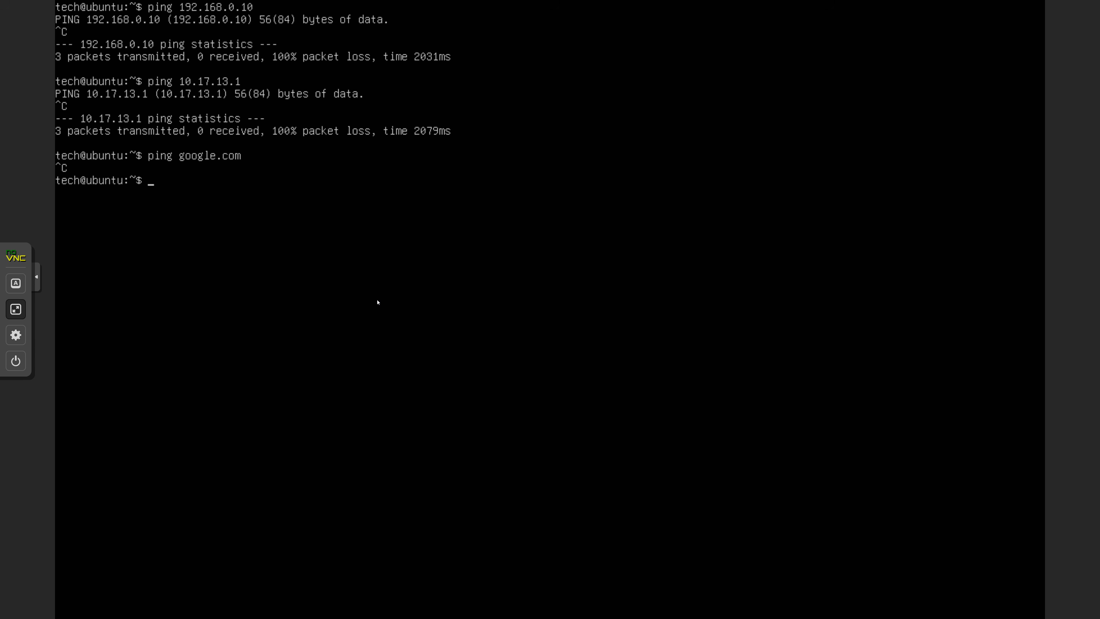
Return to the VLAN3 firewall rules and add a new rule with protocol TCP/UDP and source VLAN3 subnets.
{"action": "left_click", "coordinate": [16, 309]}
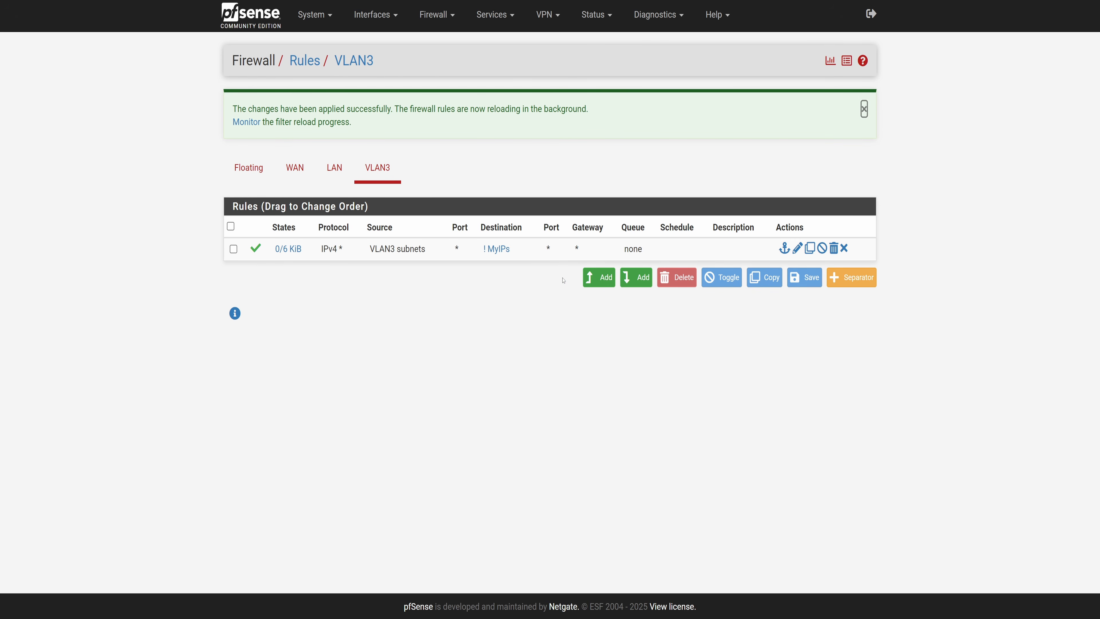
{"action": "left_click", "coordinate": [599, 277]}
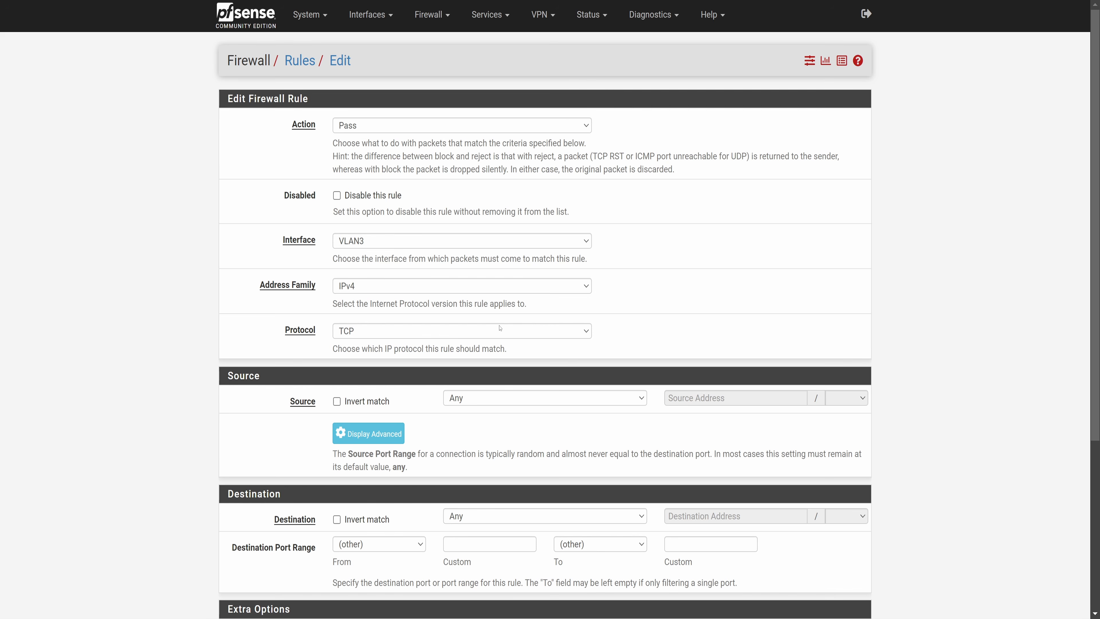
{"action": "left_click", "coordinate": [370, 331]}
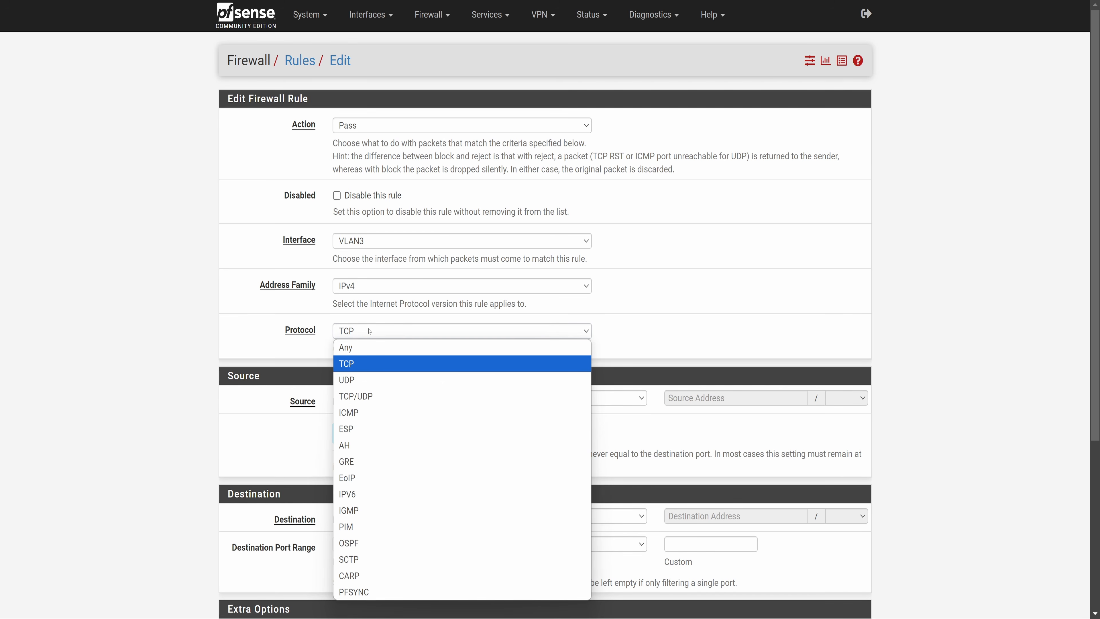
{"action": "left_click", "coordinate": [359, 392]}
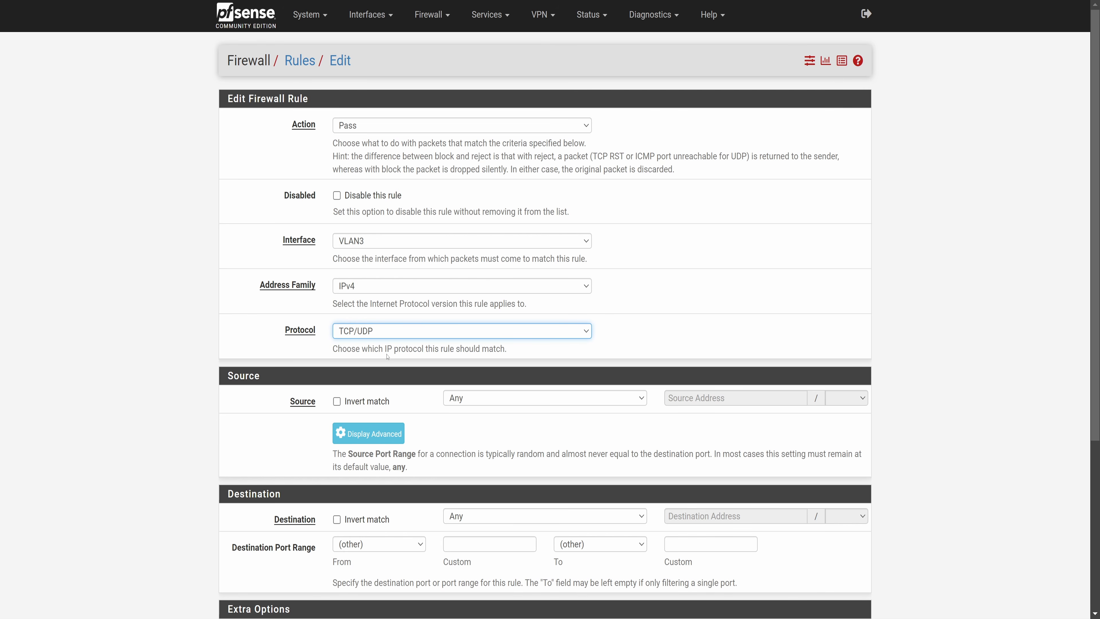
{"action": "left_click", "coordinate": [451, 392]}
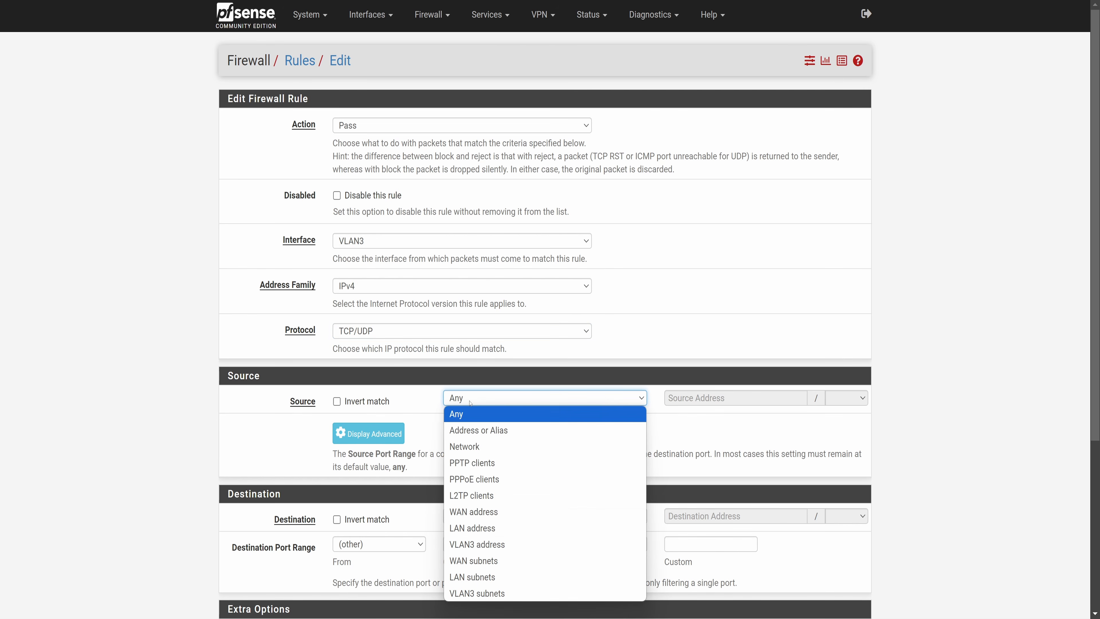
{"action": "left_click", "coordinate": [498, 592]}
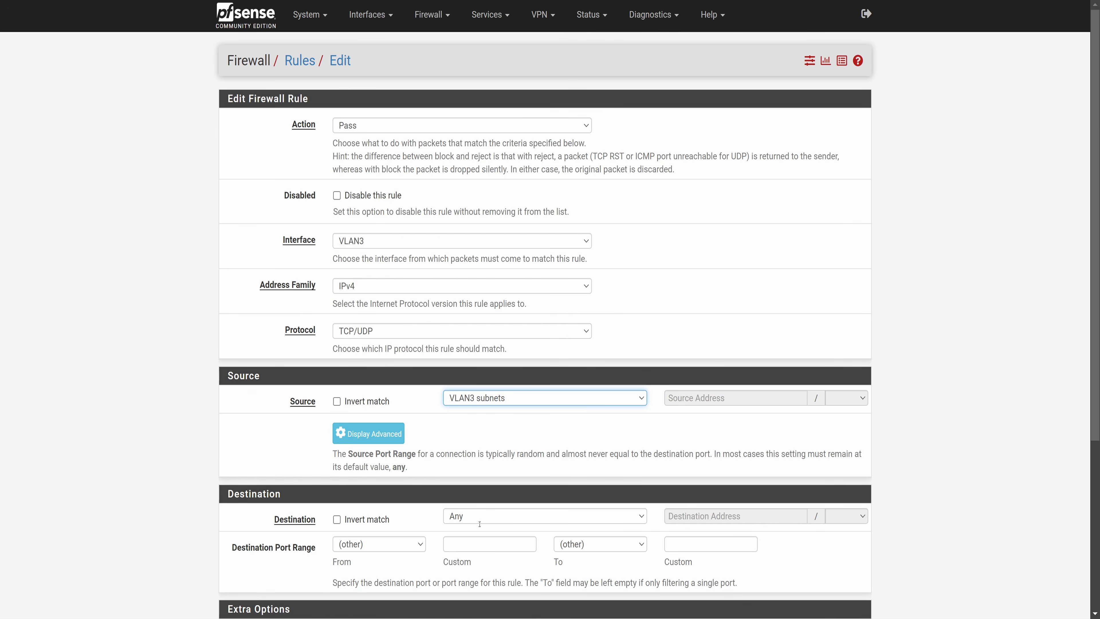
Set the new rule's destination to VLAN3 address with destination port DNS (53) and save the rule.
{"action": "scroll", "coordinate": [480, 524], "scroll_direction": "down", "scroll_amount": 5}
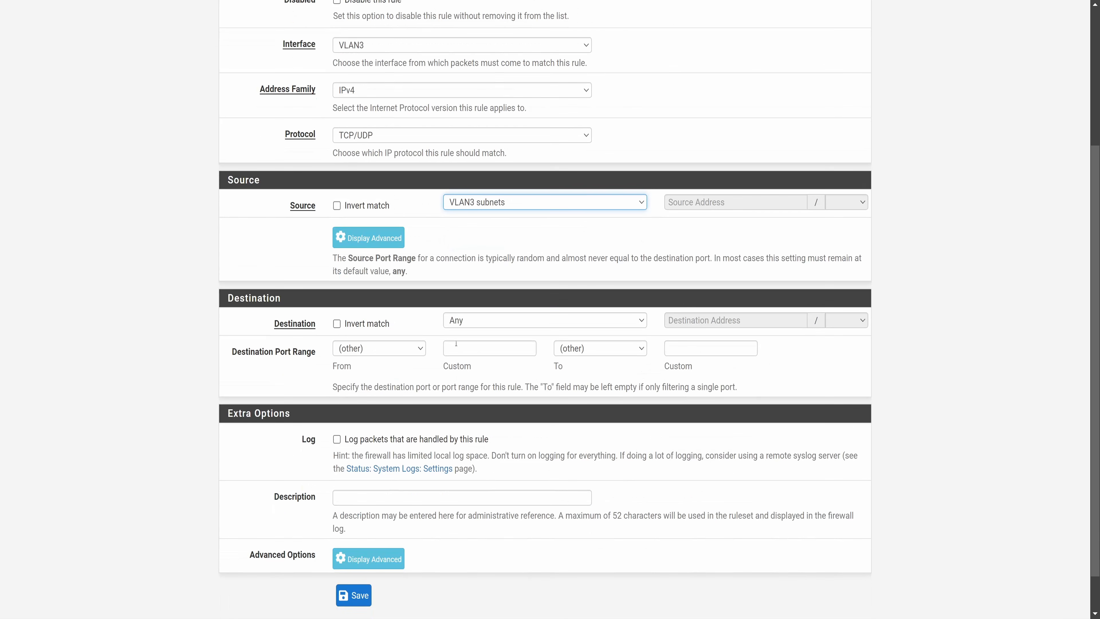
{"action": "left_click", "coordinate": [496, 320]}
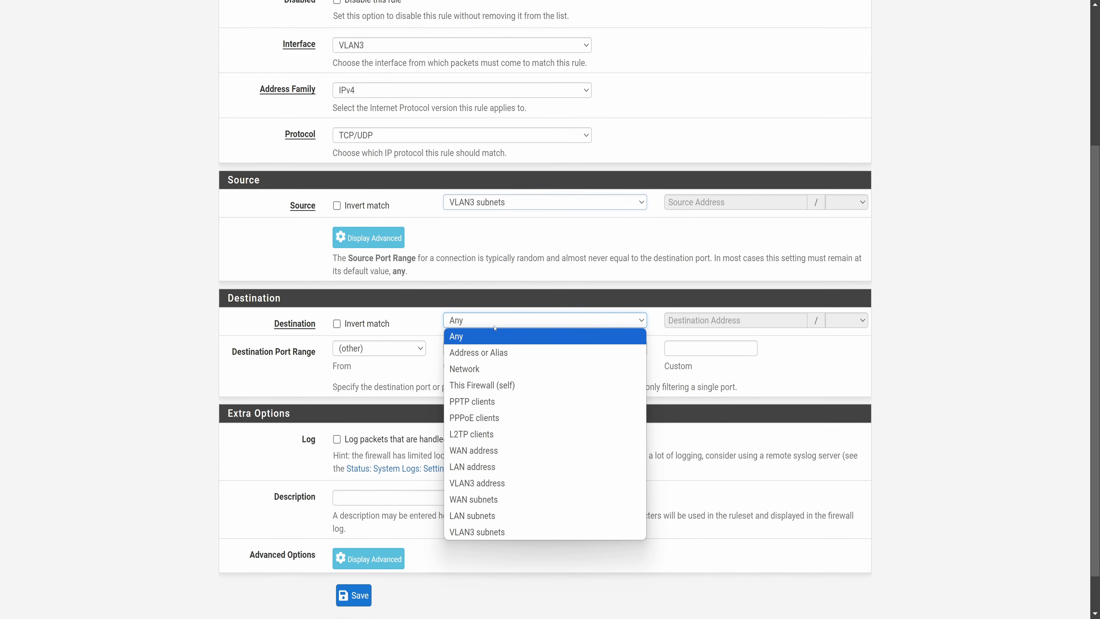
{"action": "left_click", "coordinate": [490, 483]}
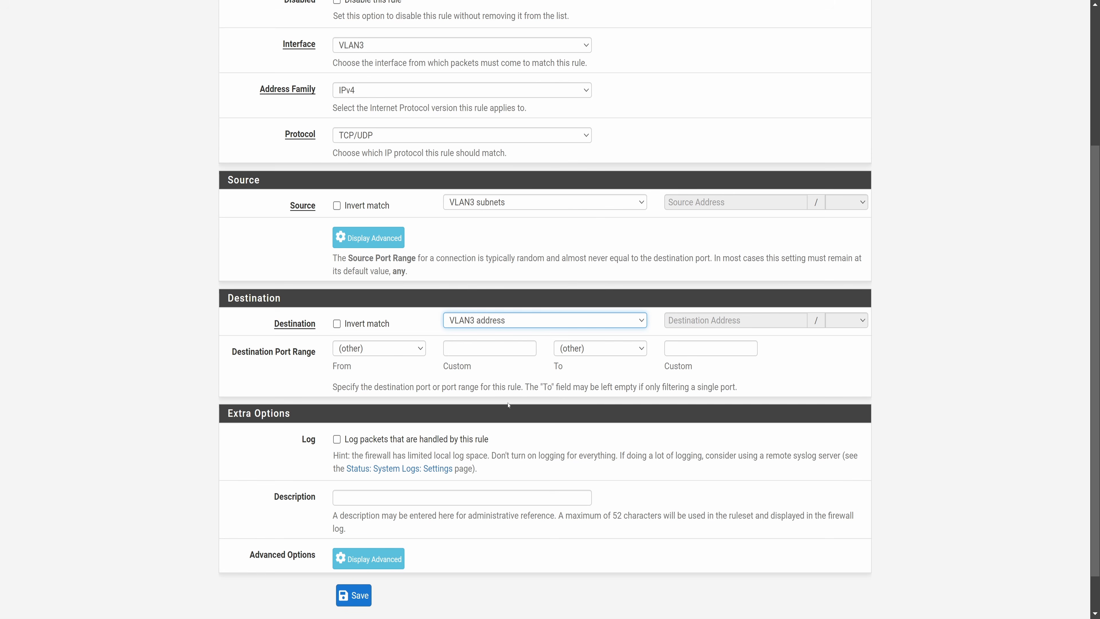
{"action": "left_click", "coordinate": [379, 348]}
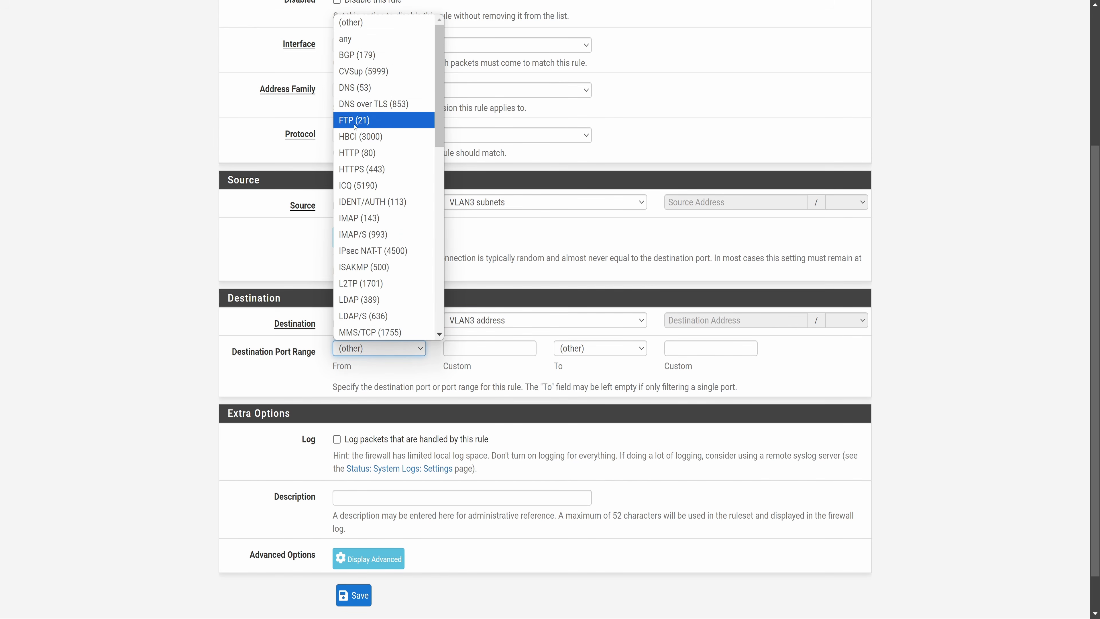
{"action": "left_click", "coordinate": [373, 88]}
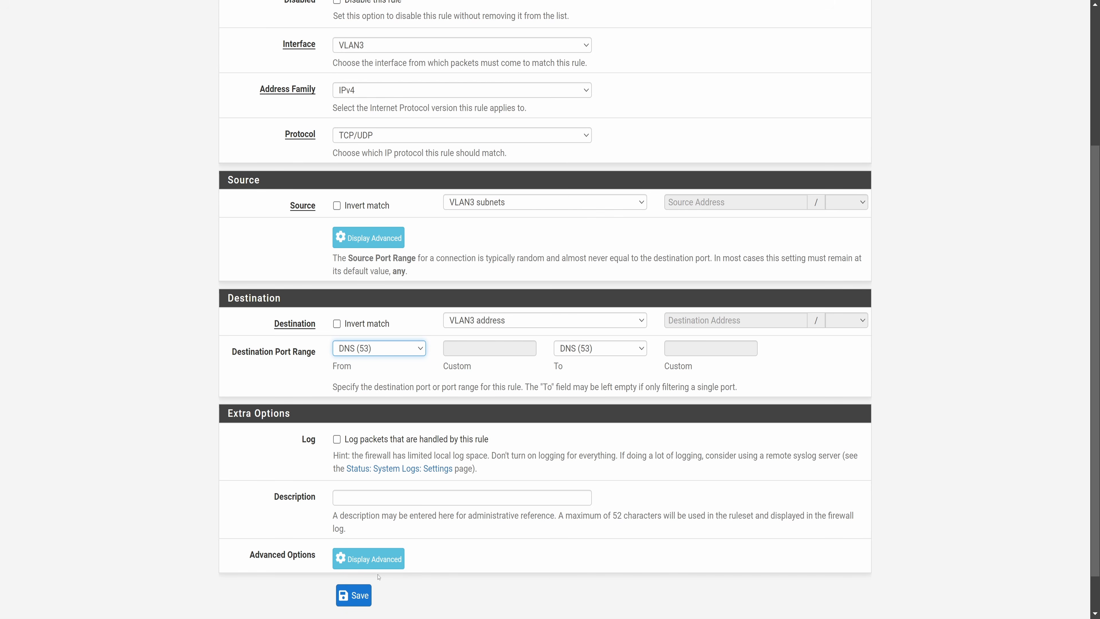
{"action": "left_click", "coordinate": [362, 593]}
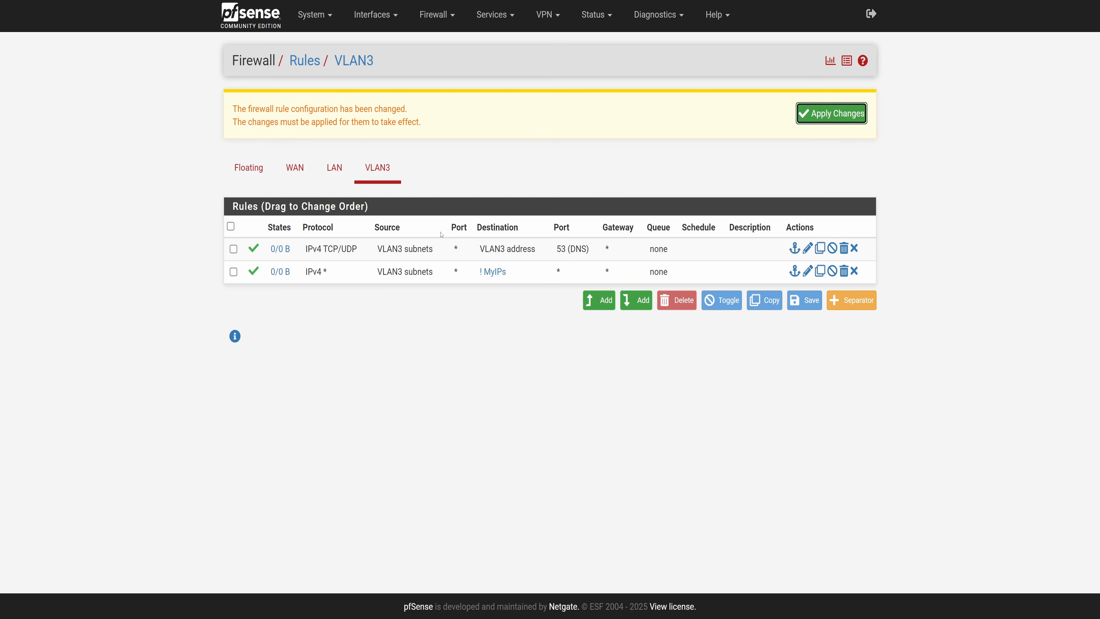
Apply the VLAN3 firewall rule changes and leave the pfSense page.
{"action": "left_click_drag", "start_coordinate": [350, 251], "coordinate": [368, 280]}
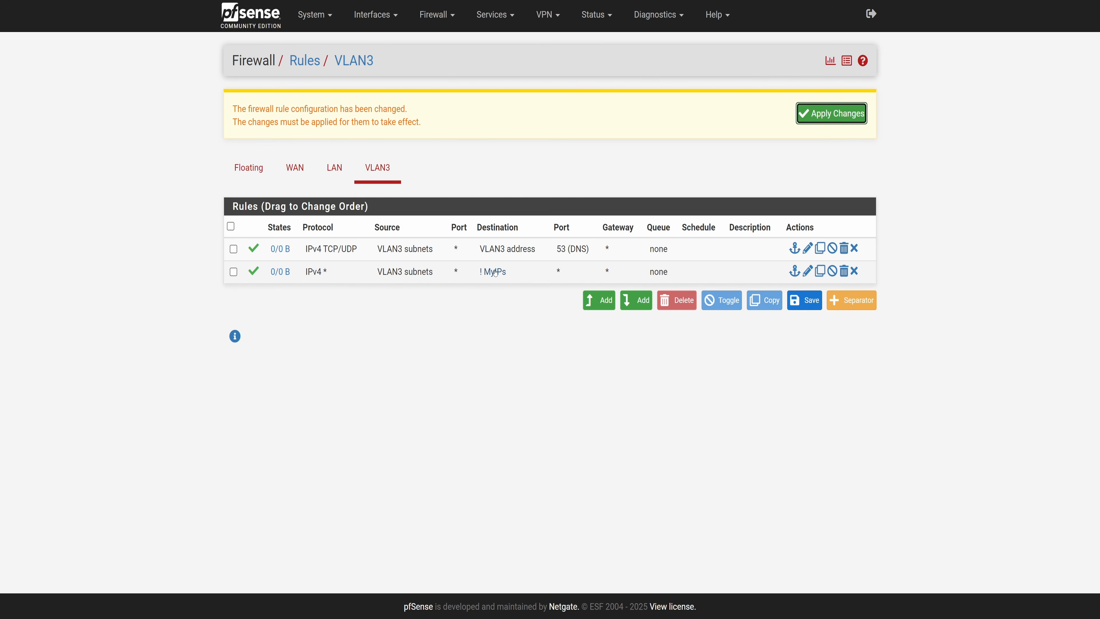
{"action": "left_click", "coordinate": [836, 111]}
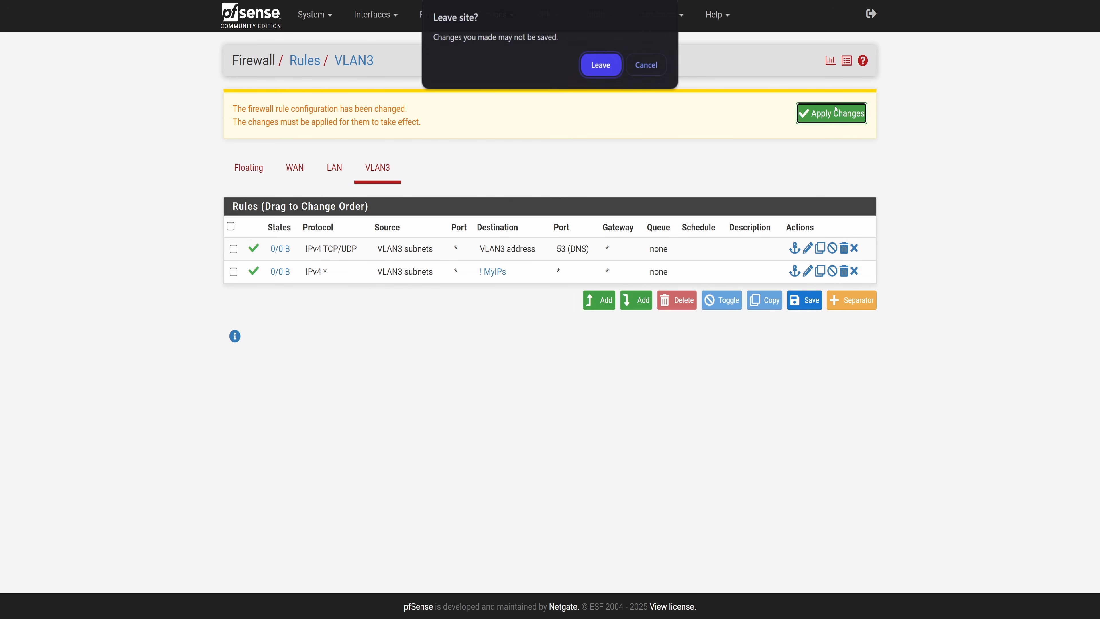
{"action": "left_click", "coordinate": [605, 66]}
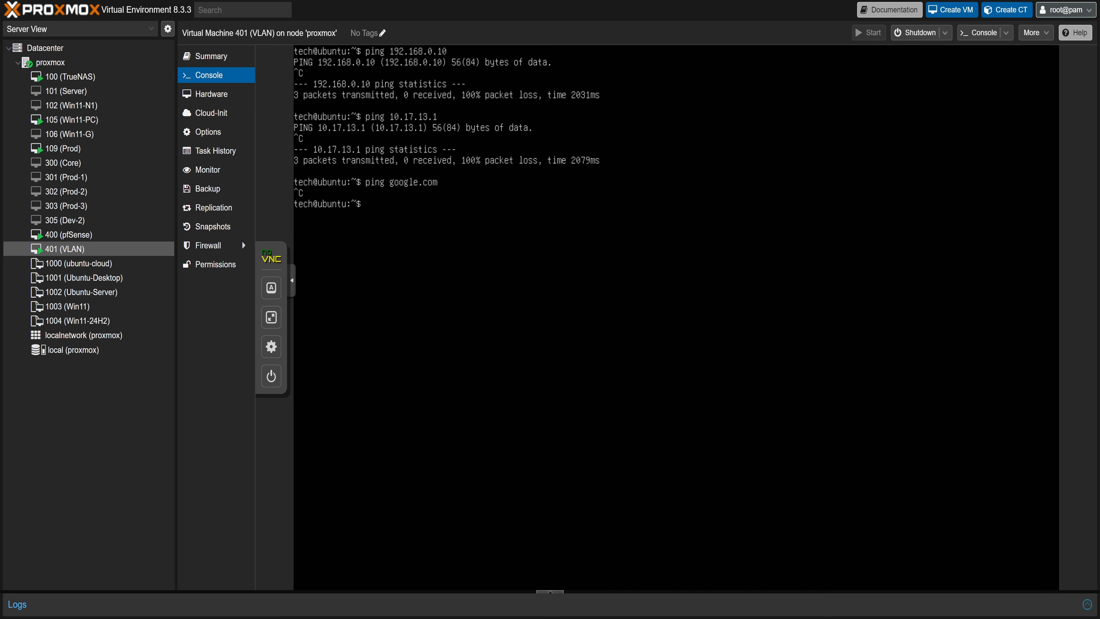
Switch the VM console to full screen and clear the terminal.
{"action": "left_click", "coordinate": [271, 317]}
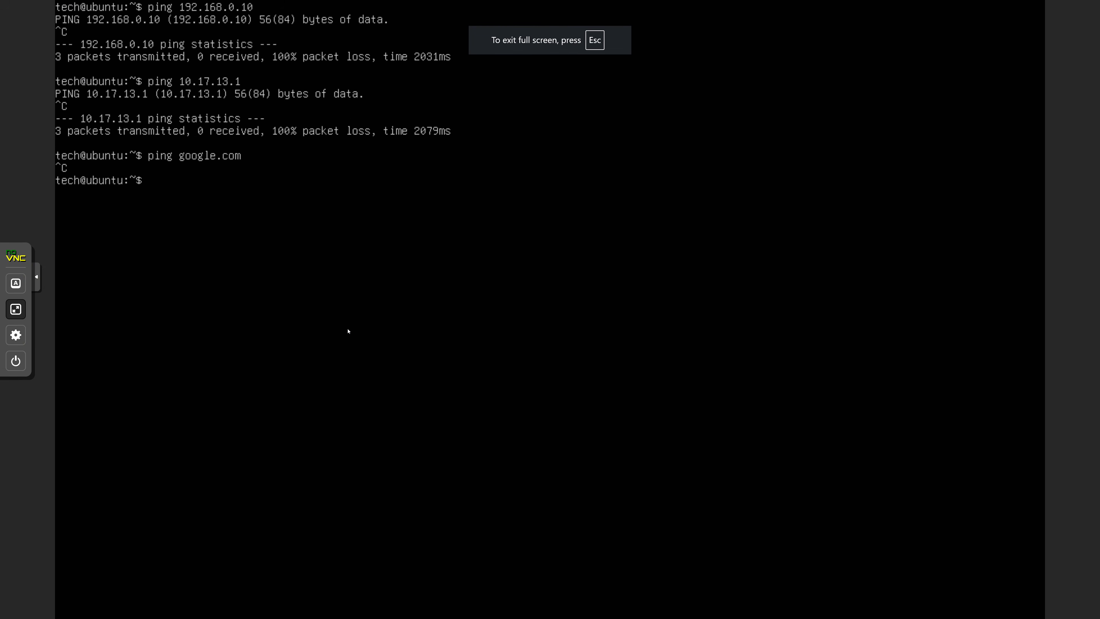
{"action": "type", "text": "clear"}
{"action": "key", "text": "Return"}
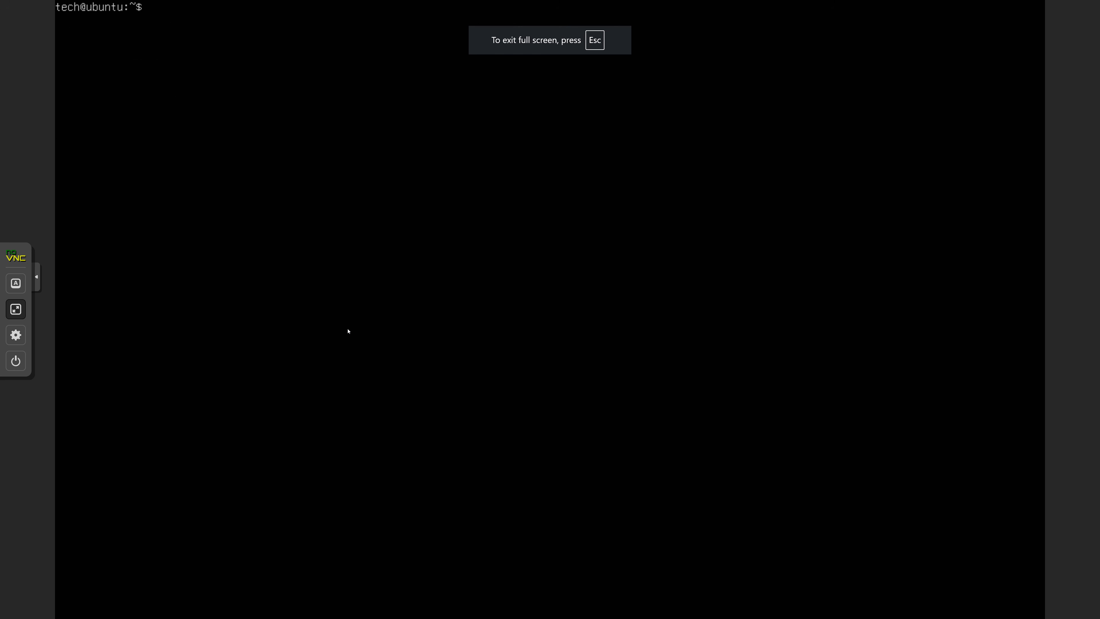
Ping google.com from the VM and stop it.
{"action": "type", "text": "ping google.com"}
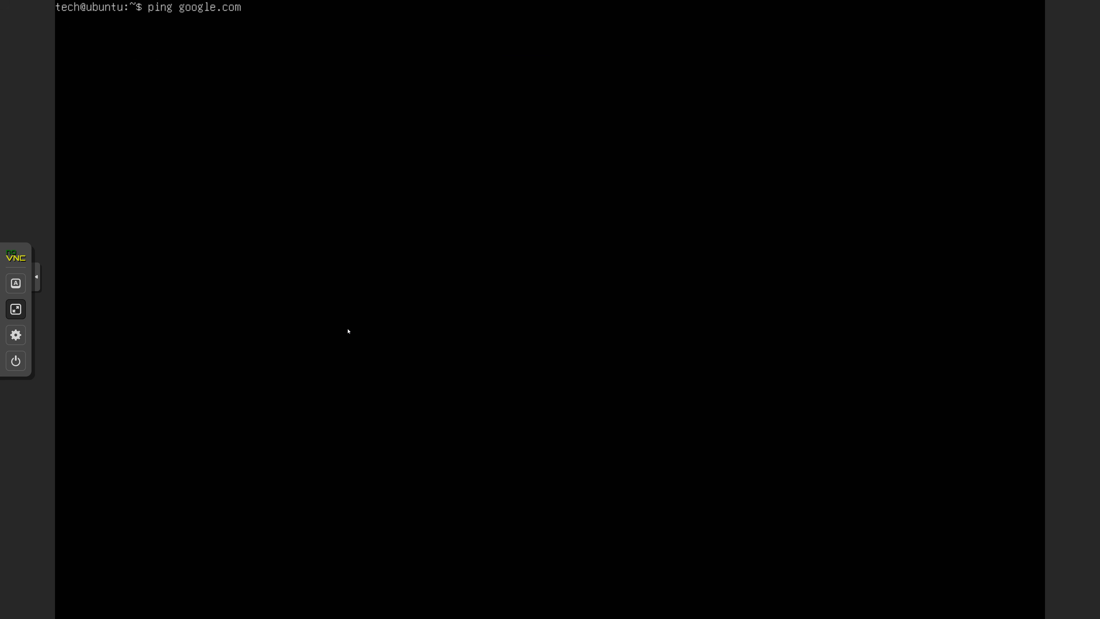
{"action": "key", "text": "Return"}
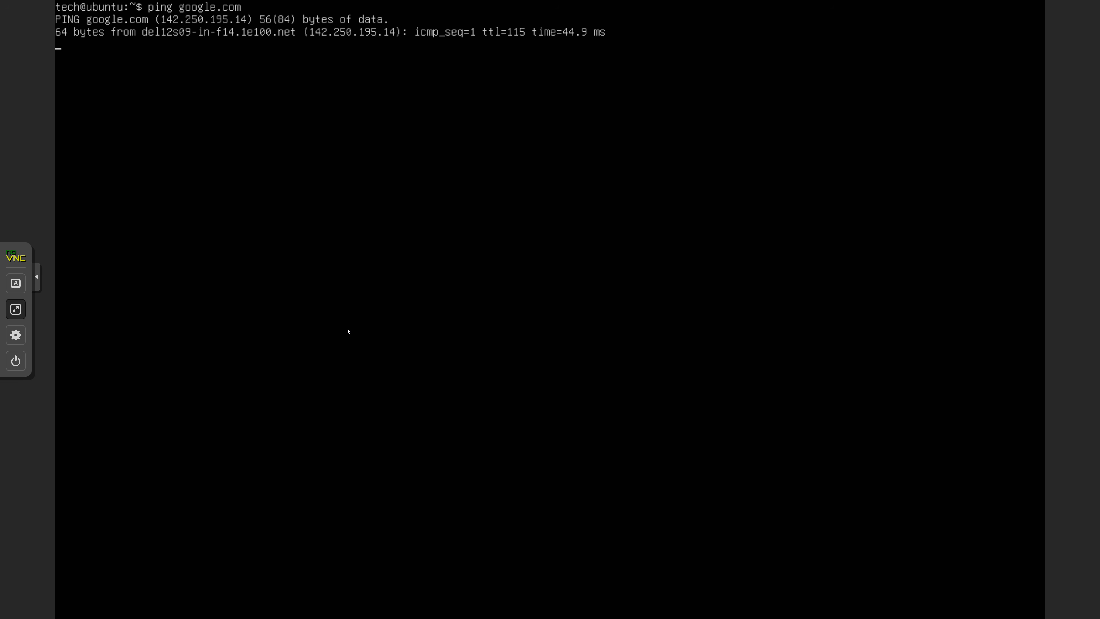
{"action": "key", "text": "ctrl+c"}
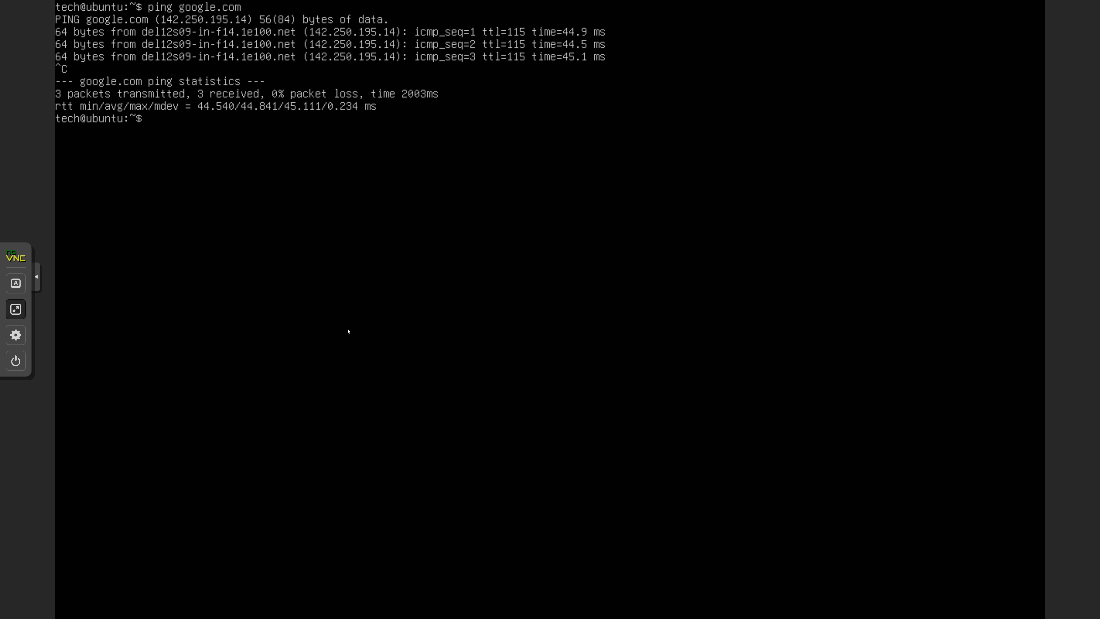
Ping 192.168.0.10 from the VM and stop it.
{"action": "type", "text": "ping 192.168.0.10"}
{"action": "key", "text": "Return"}
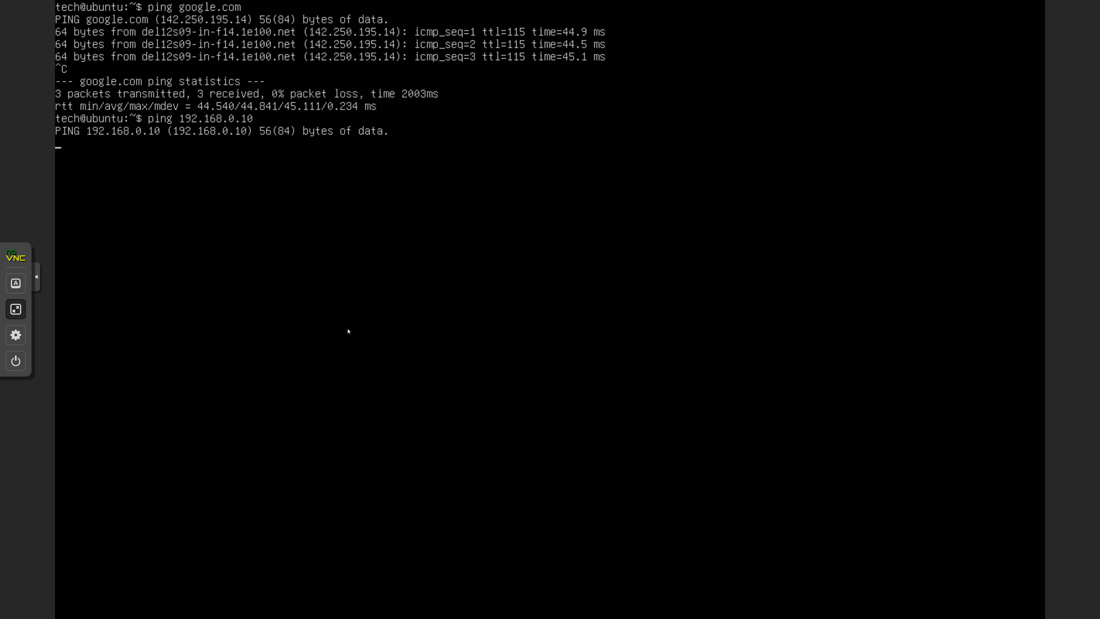
{"action": "key", "text": "ctrl+c"}
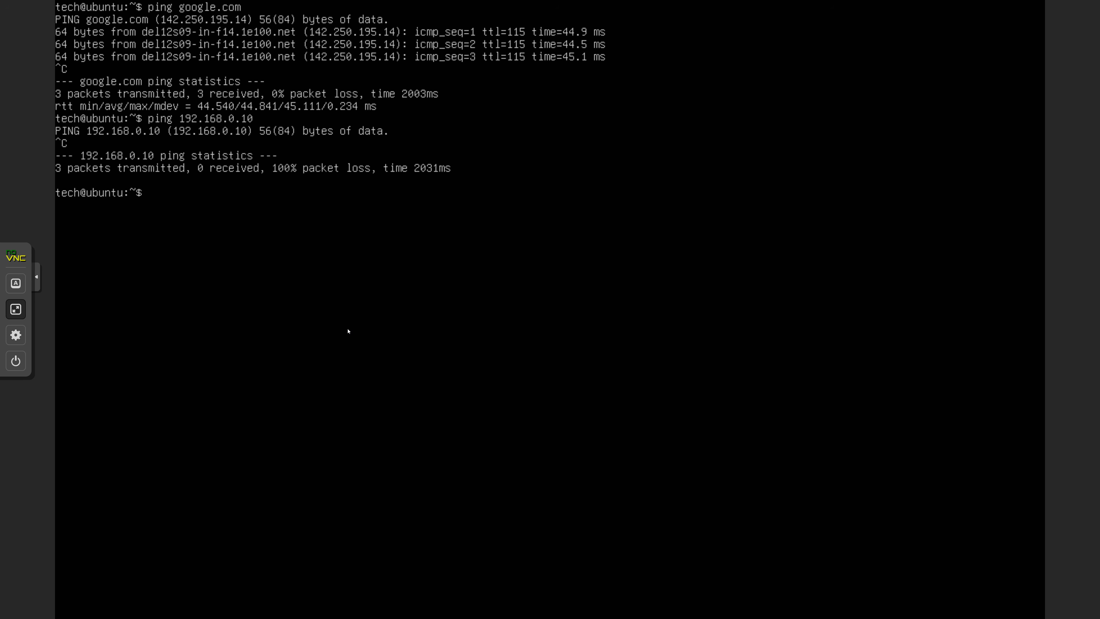
Ping 10.17.13.1 from the VM and stop it.
{"action": "type", "text": "ping 10.17.13.1"}
{"action": "key", "text": "Return"}
{"action": "key", "text": "ctrl+c"}
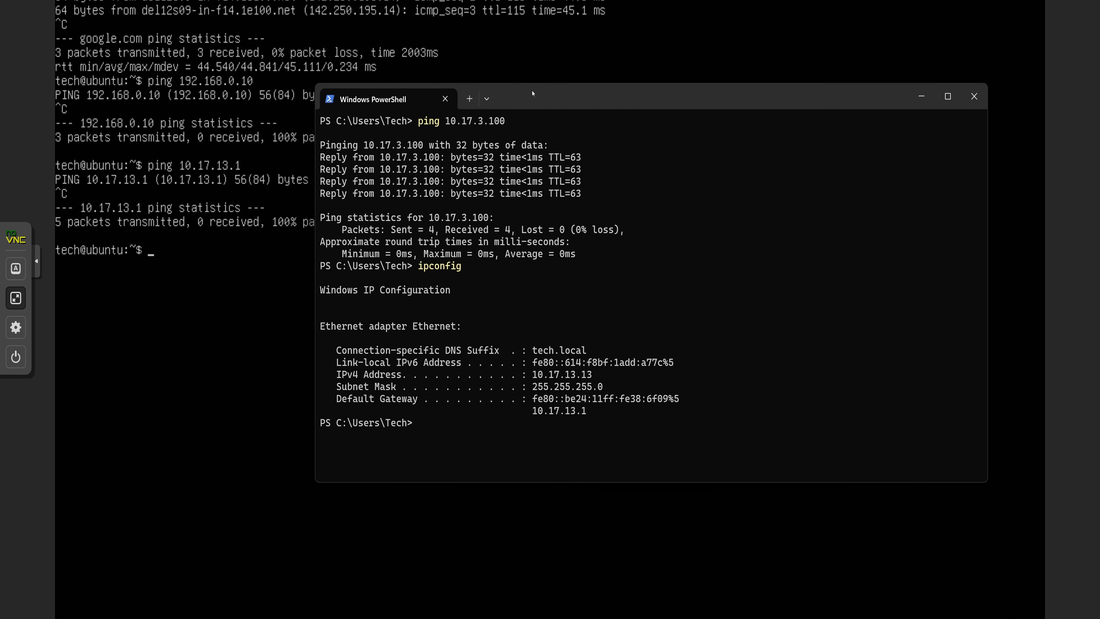
Rerun the ping to 10.17.3.100 in PowerShell, then exit the VM console's full screen.
{"action": "left_click_drag", "start_coordinate": [533, 93], "coordinate": [416, 92]}
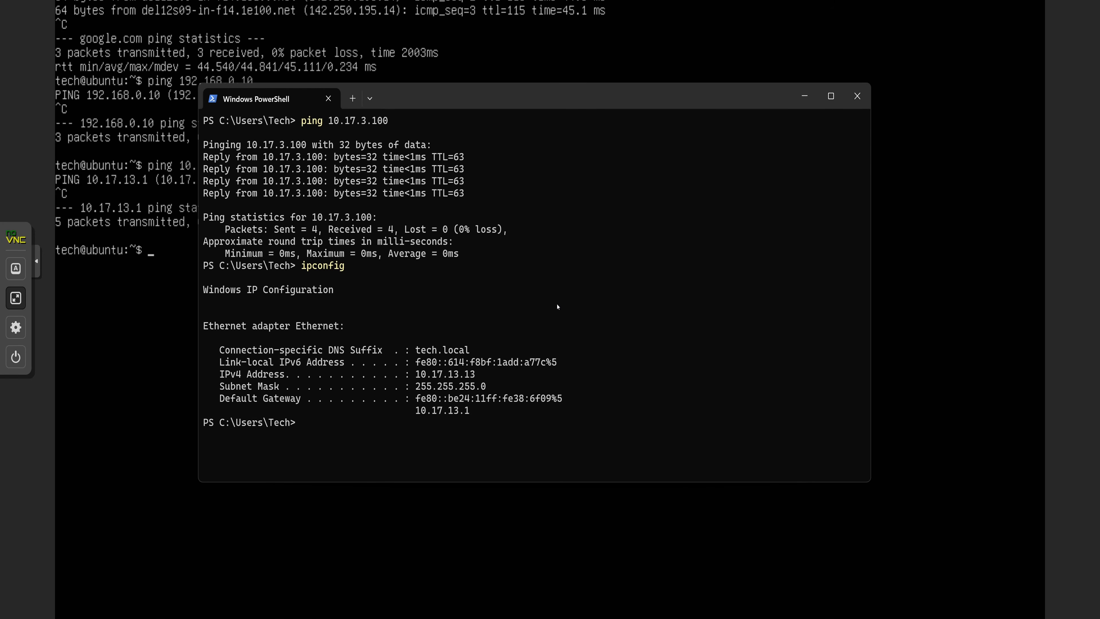
{"action": "key", "text": "Up"}
{"action": "key", "text": "Up"}
{"action": "key", "text": "Return"}
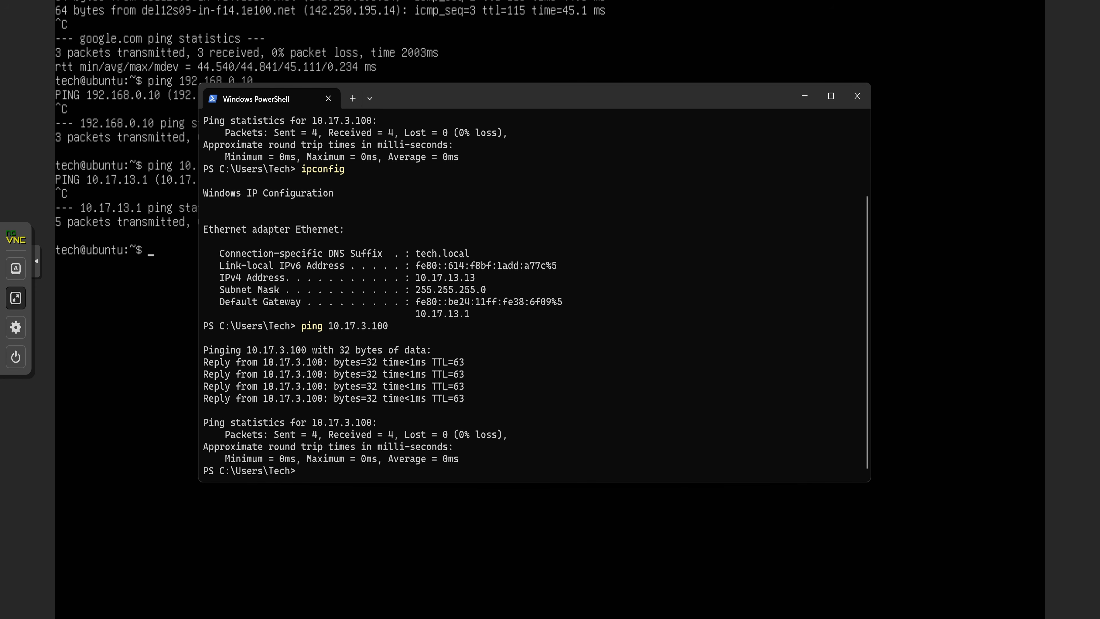
{"action": "left_click", "coordinate": [15, 297]}
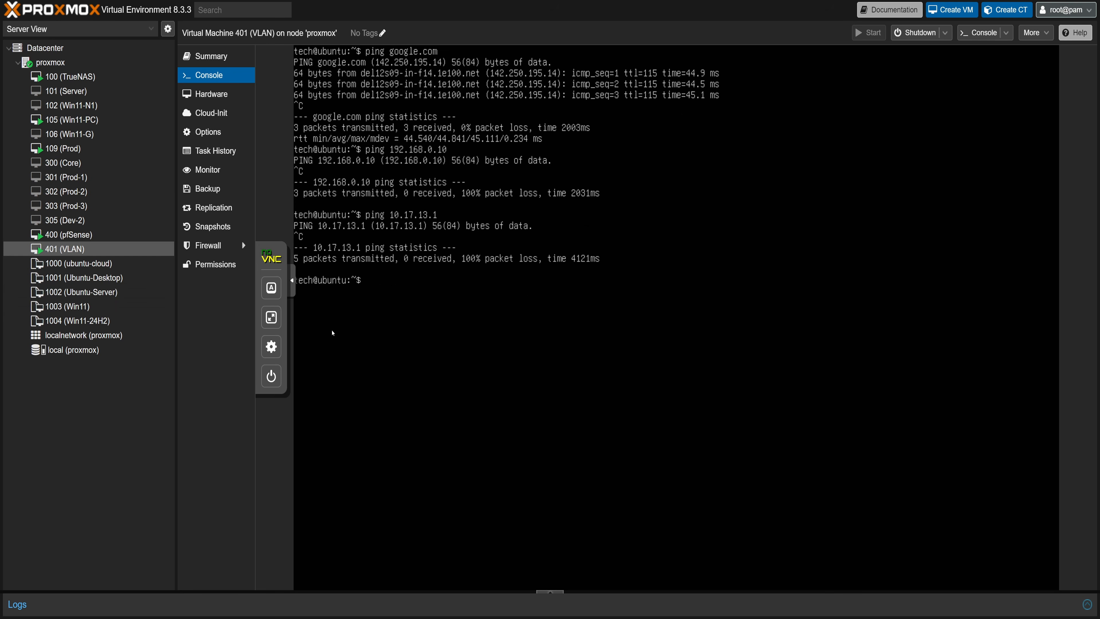